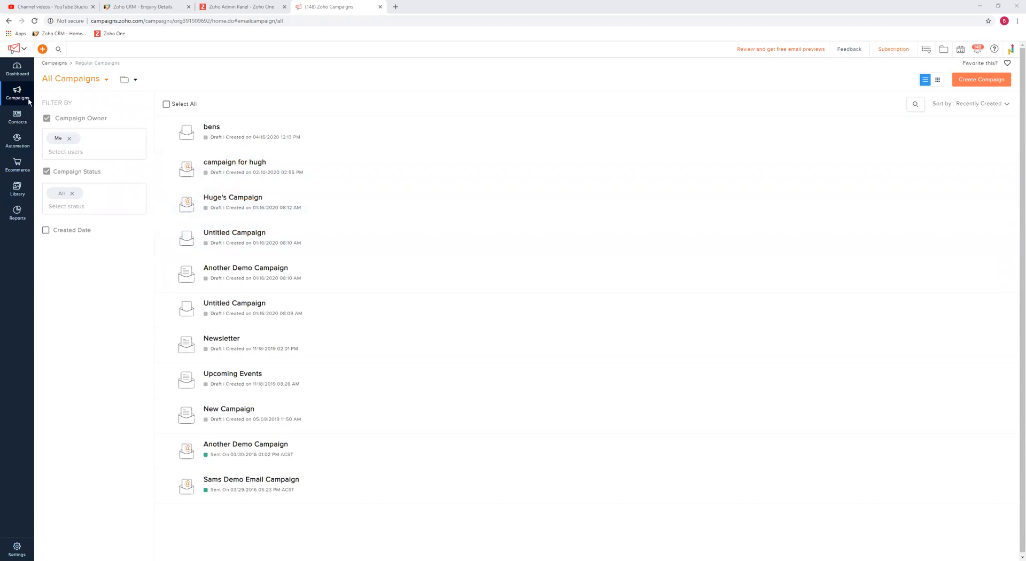
Create a new regular email campaign and name it Ardento Youtube
mouse_move(27, 99)
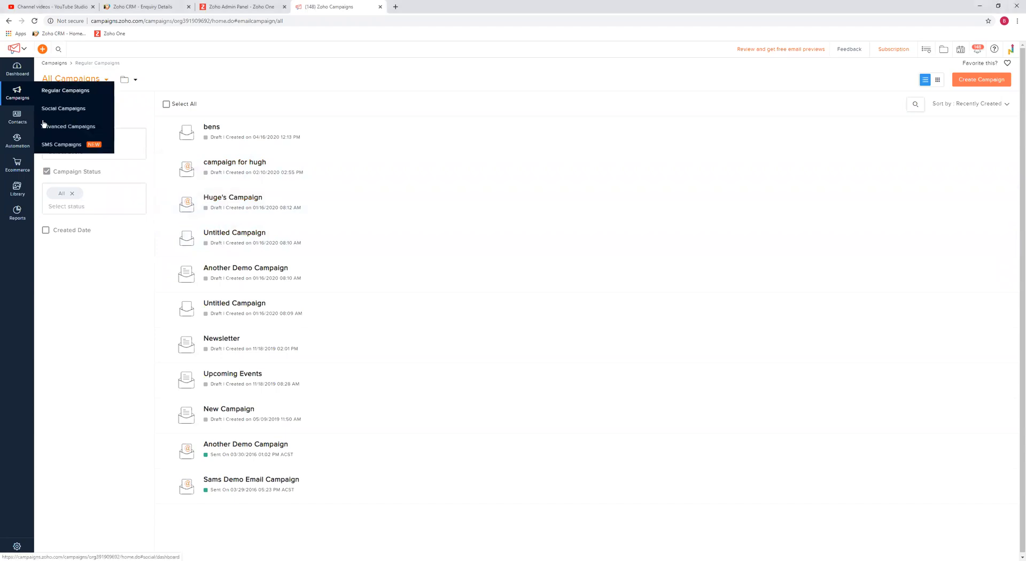
mouse_move(18, 143)
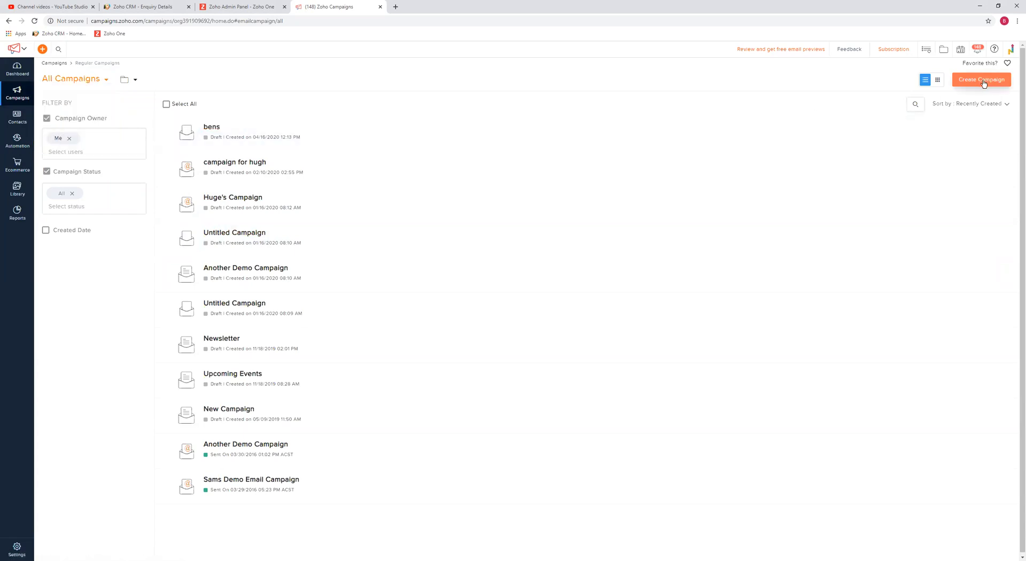
left_click(987, 82)
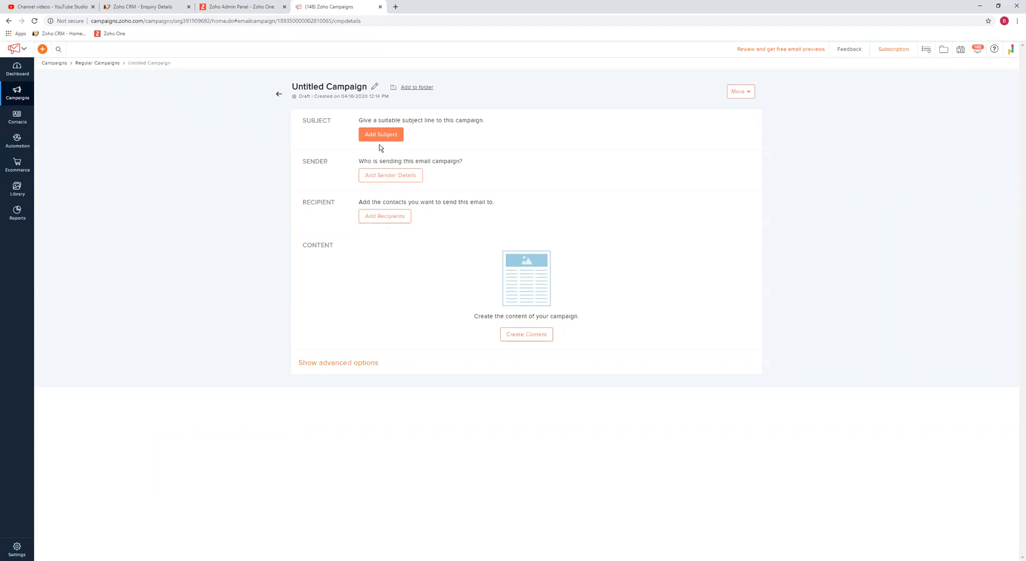
left_click(375, 87)
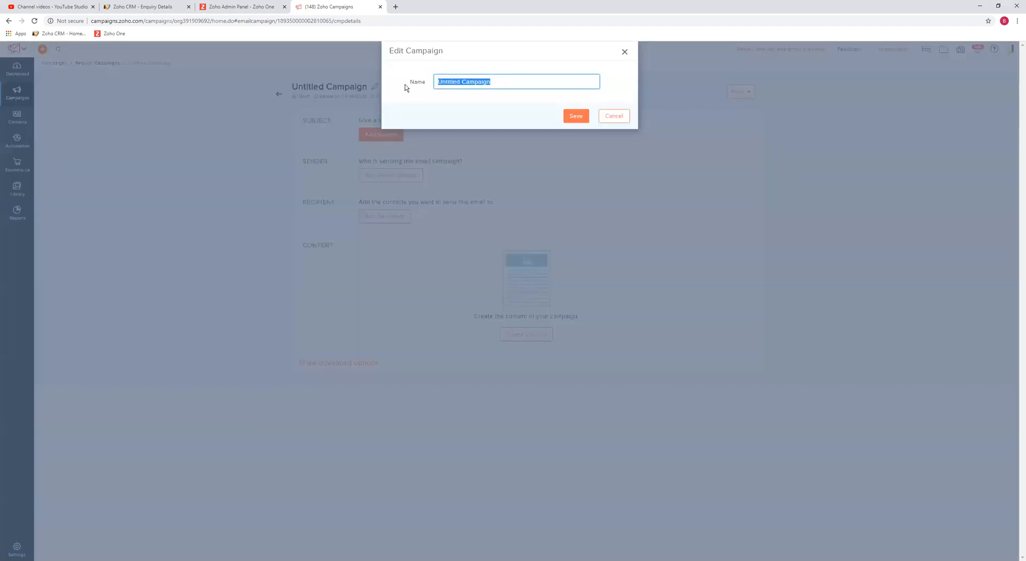
type("Ardento Youtbue")
key("BackSpace")
key("Right")
type("b")
left_click(571, 124)
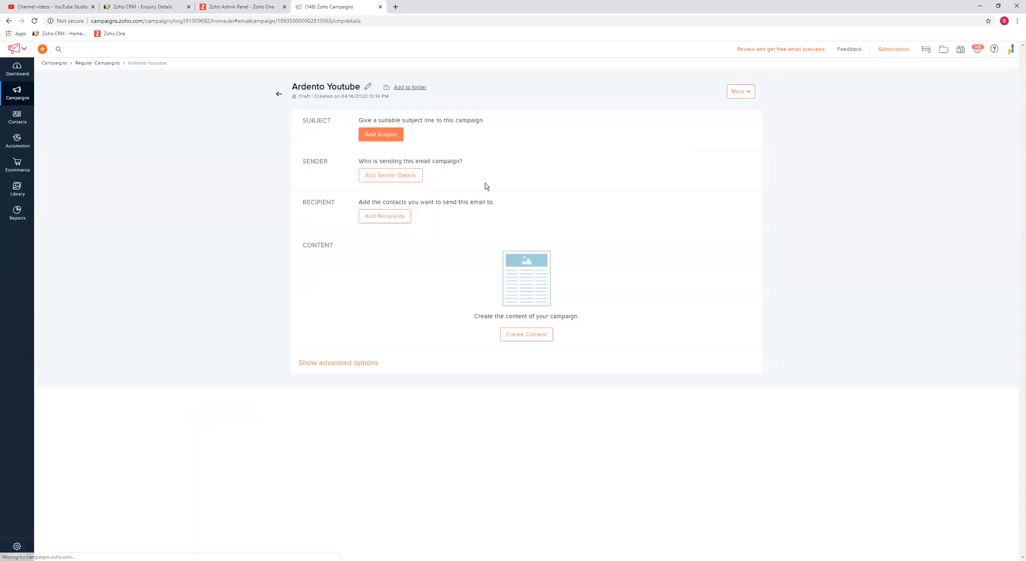
Set the campaign subject to the contact's first name tag followed by "great to meet you" and save it
left_click(385, 138)
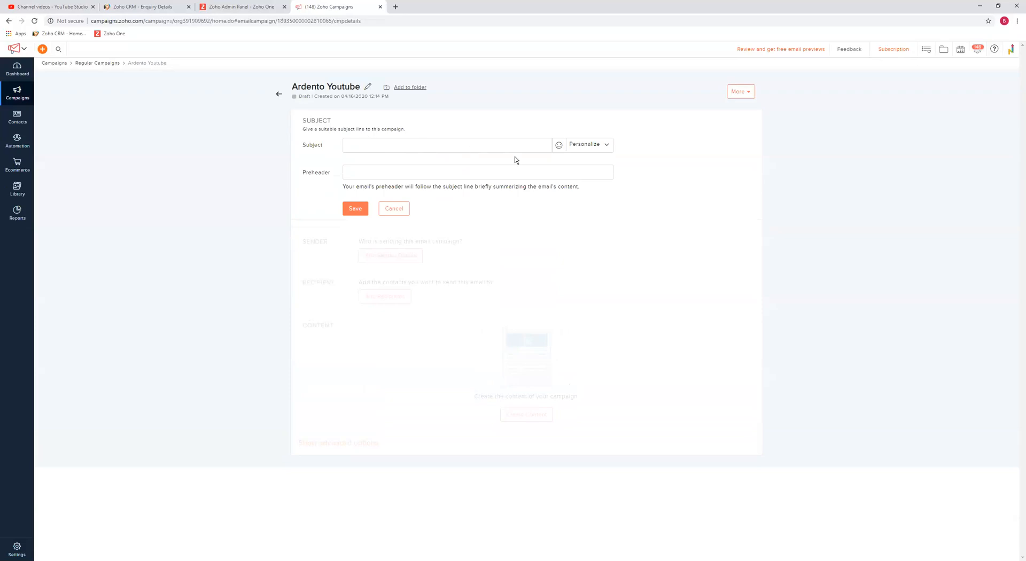
left_click(599, 145)
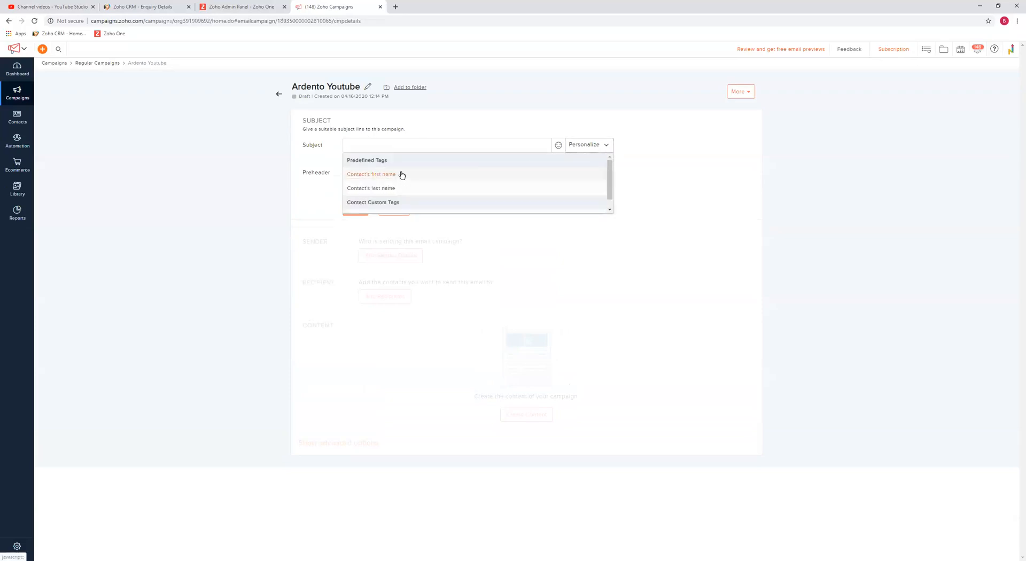
left_click(379, 175)
left_click_drag(421, 144, 348, 152)
left_click(427, 146)
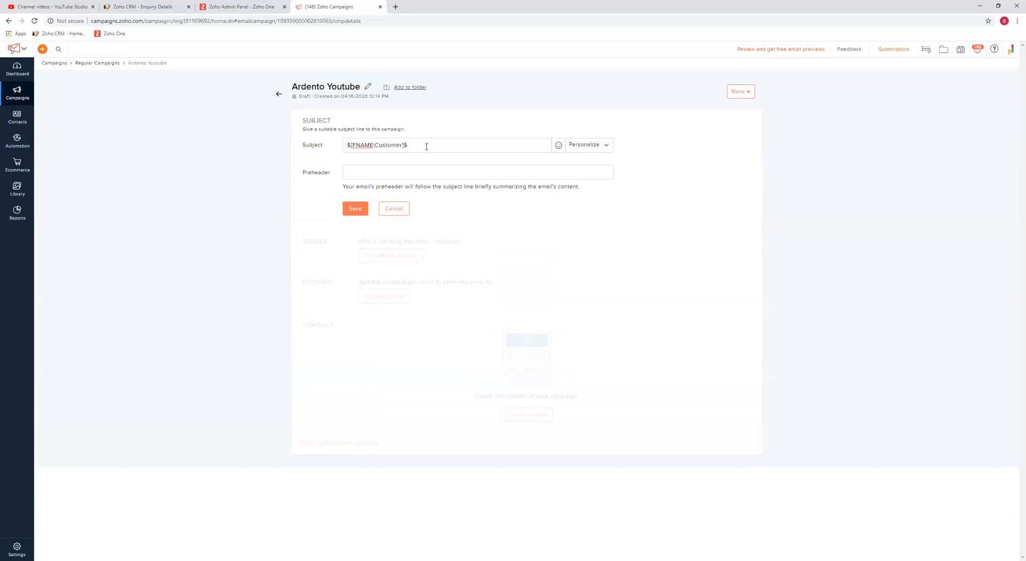
type("great to meet you")
left_click(355, 209)
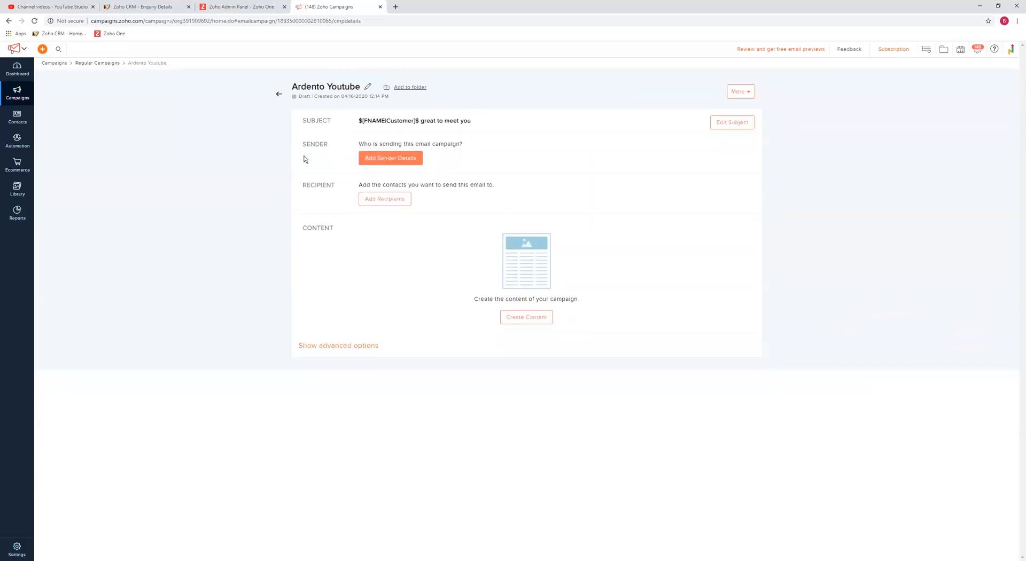
Add the campaign's sender details by entering the sender's first name, and save them
left_click_drag(363, 144, 389, 146)
left_click(389, 146)
left_click(390, 159)
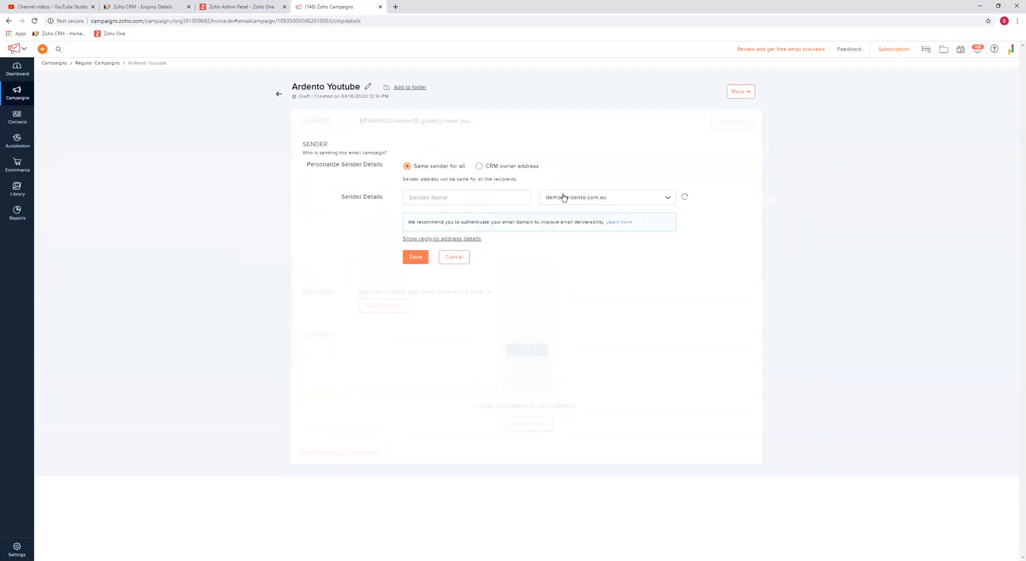
left_click(480, 198)
type("Ben")
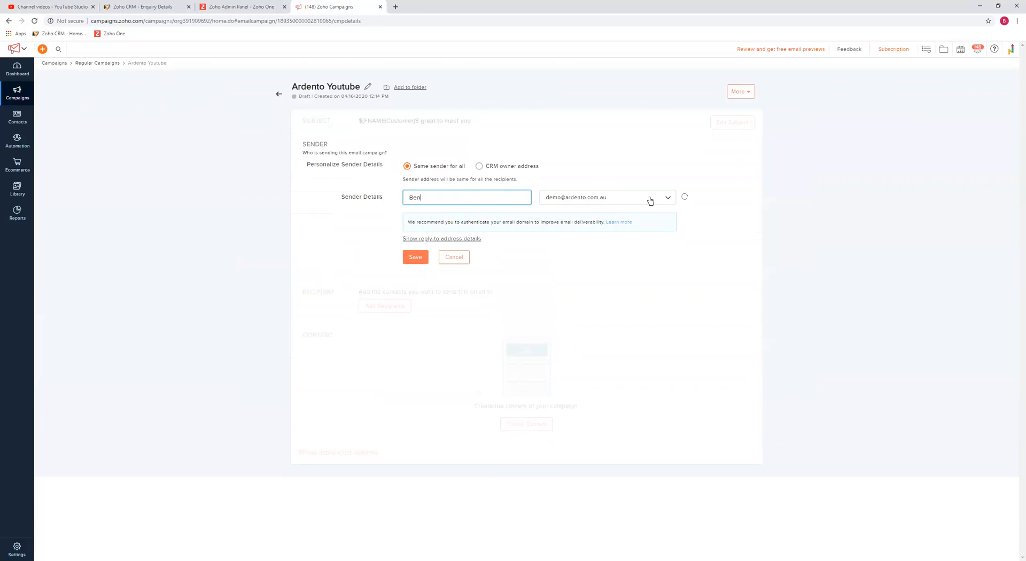
left_click(423, 257)
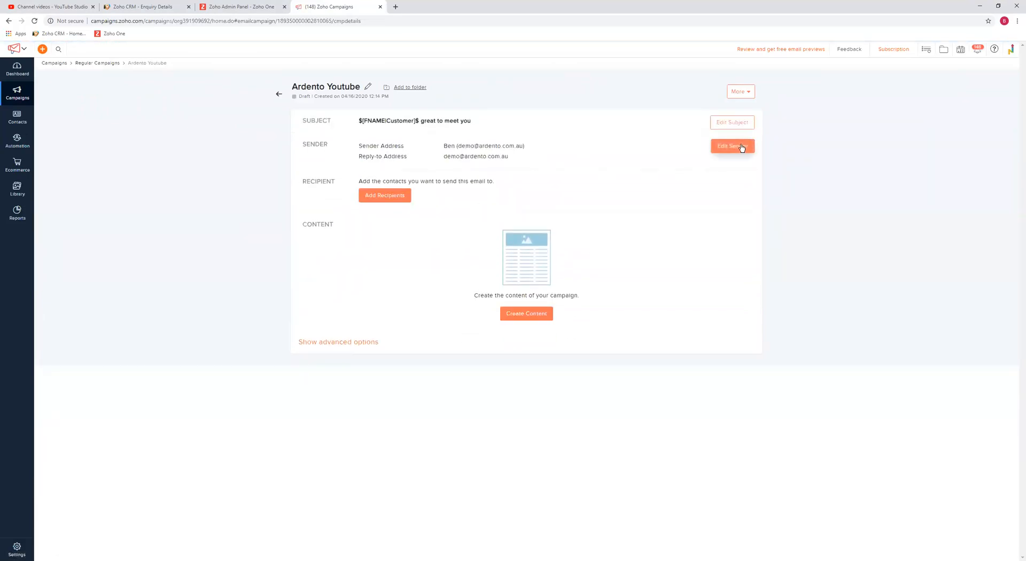
Reopen the sender details to examine the CRM owner address option, and check the open enquiry's owner in Zoho CRM
left_click(742, 148)
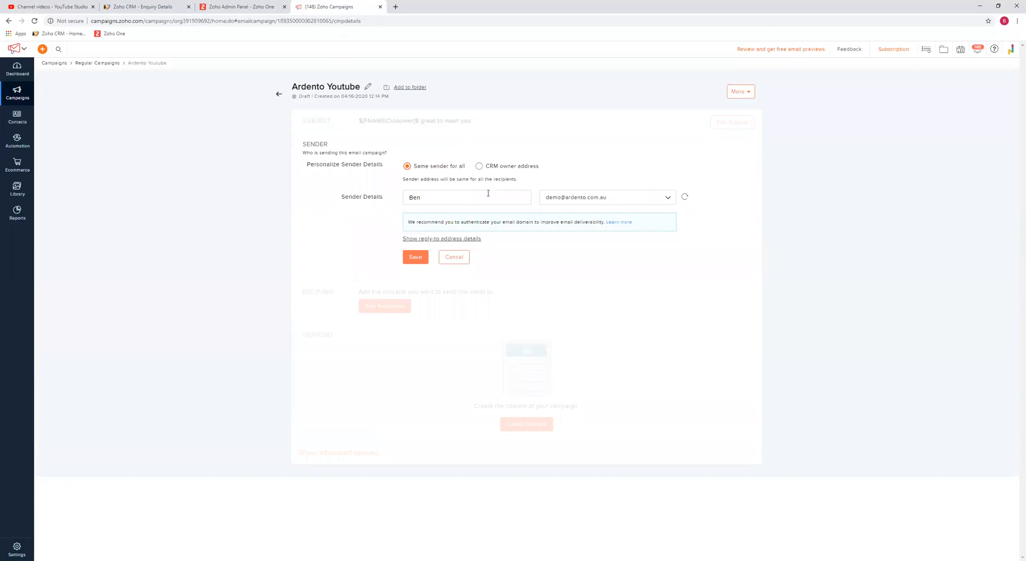
left_click_drag(485, 166, 539, 167)
left_click(138, 9)
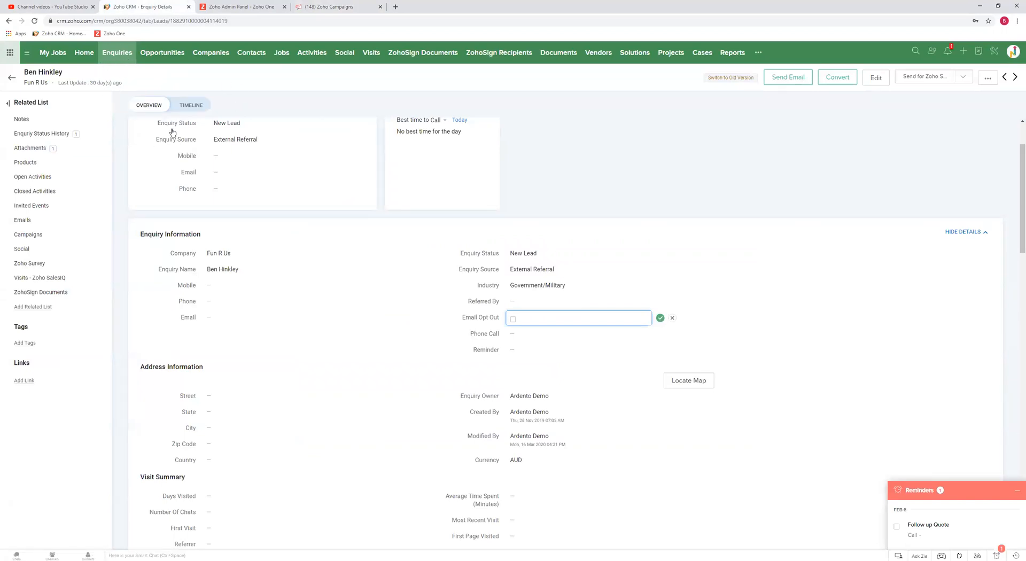
scroll(395, 347, "up", 2)
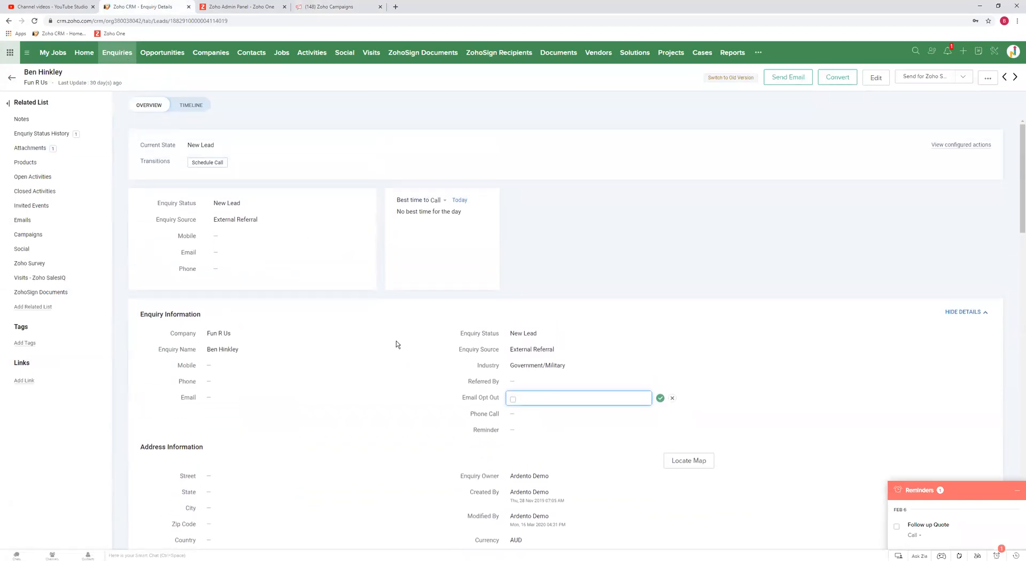
scroll(399, 336, "down", 3)
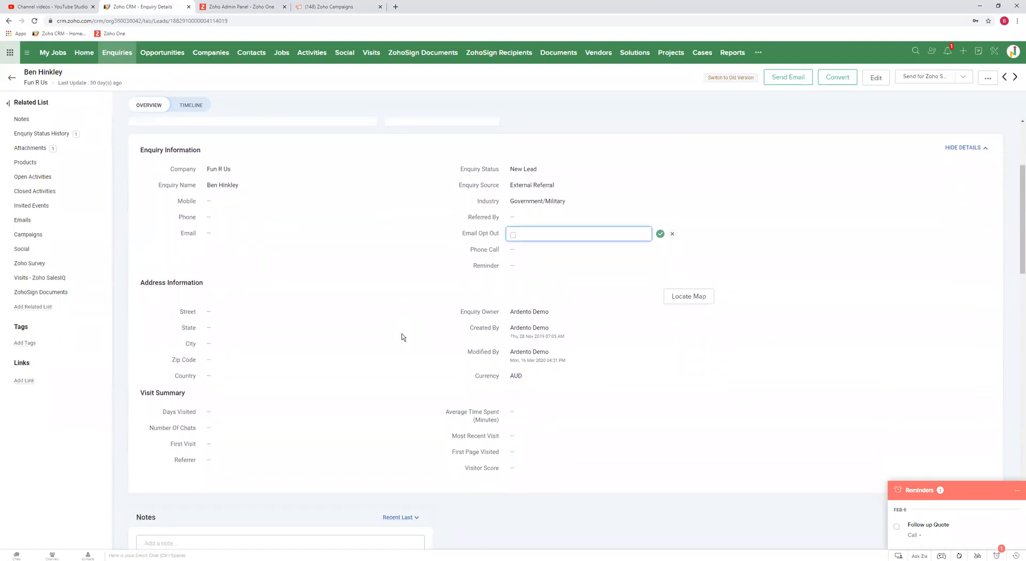
left_click_drag(461, 275, 497, 276)
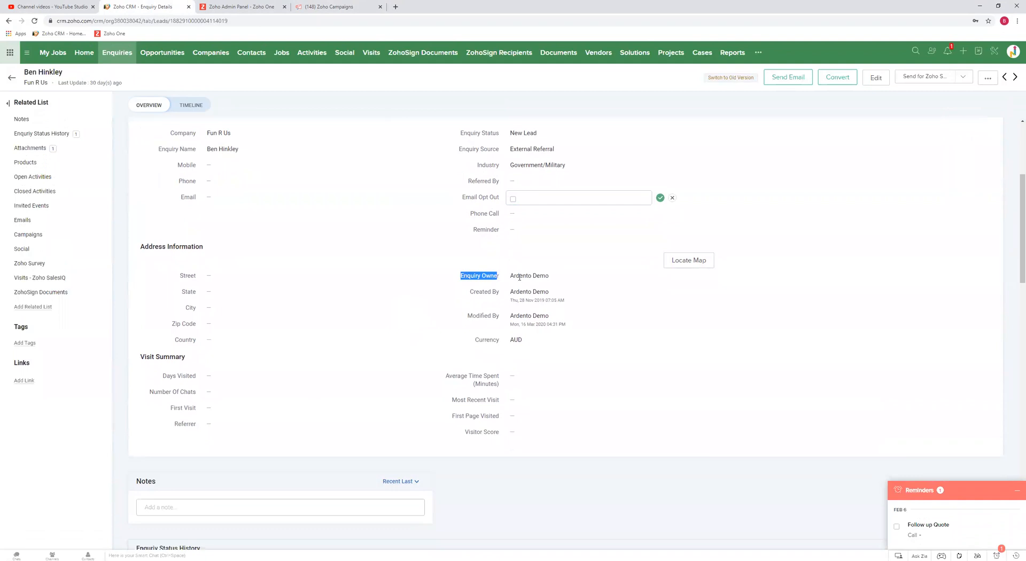
mouse_move(530, 276)
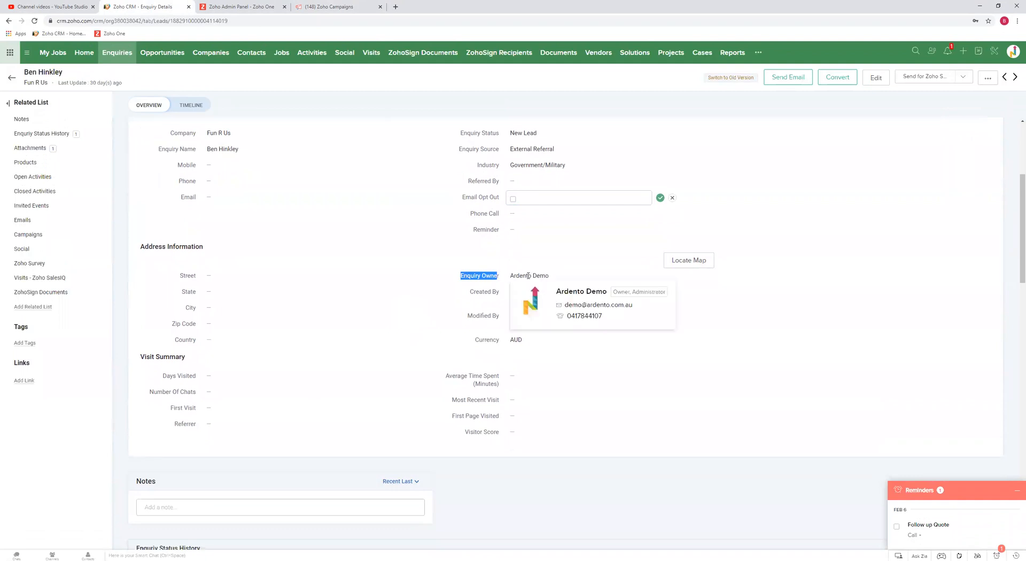
left_click_drag(510, 275, 545, 277)
left_click(528, 278)
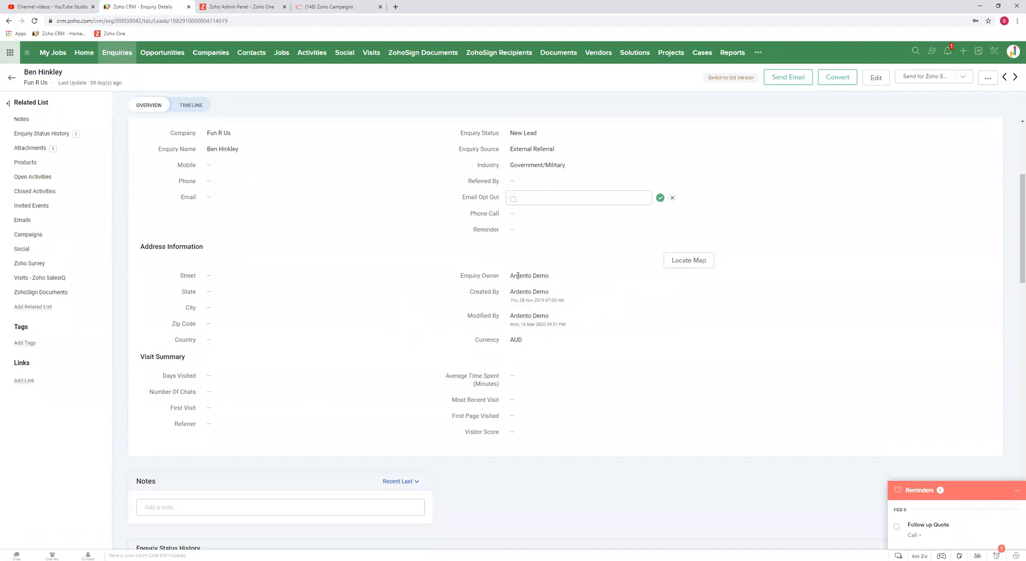
Open the ACME contact's record, view the users available as contact owner, and cancel the owner change
left_click(260, 59)
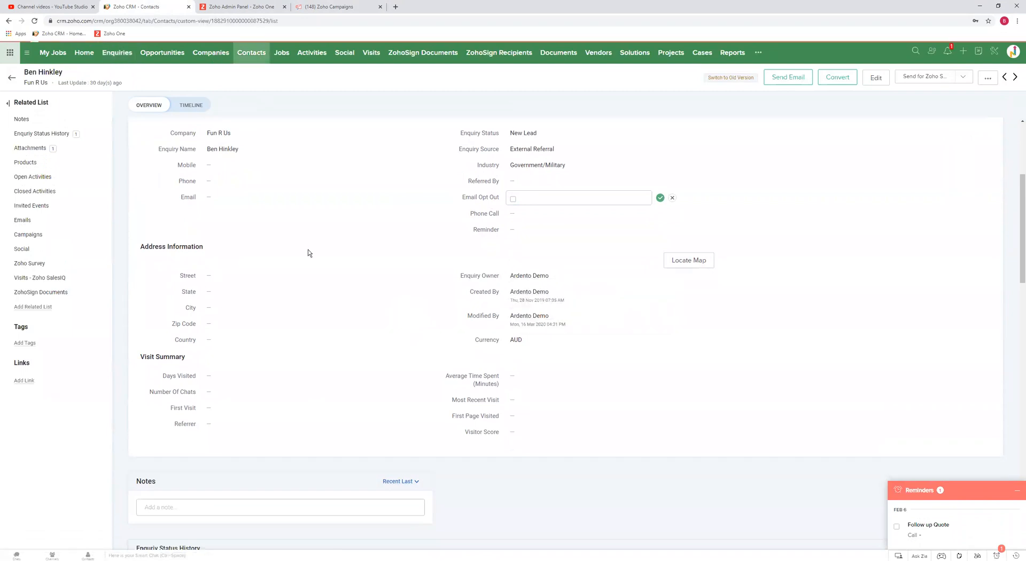
left_click(251, 113)
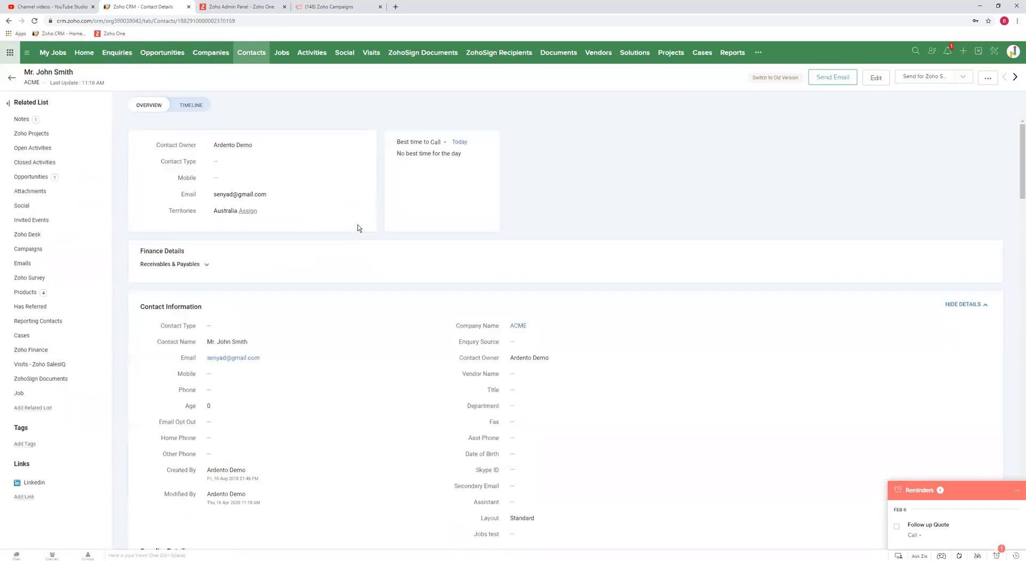
left_click(187, 146)
left_click(319, 146)
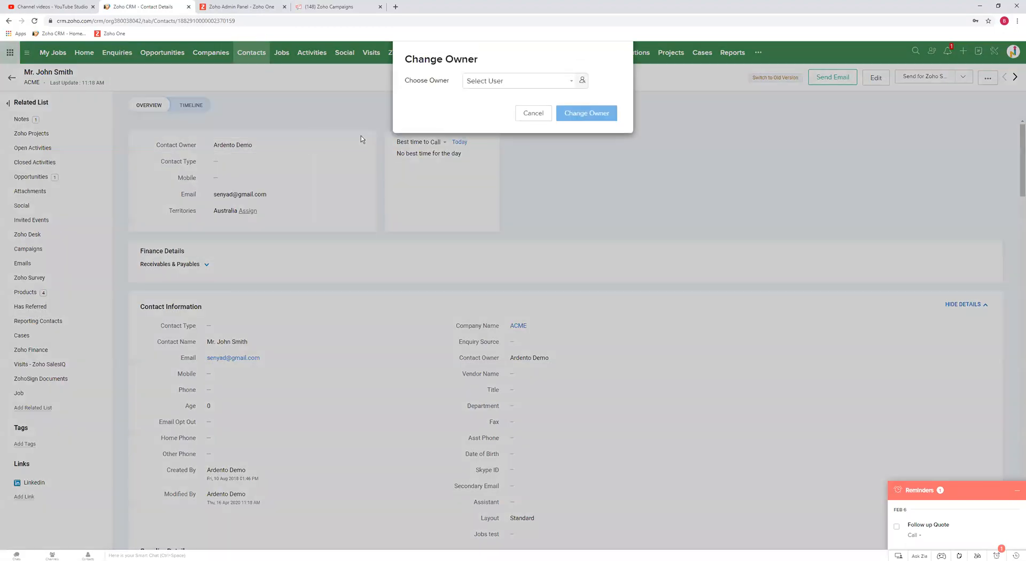
left_click(541, 85)
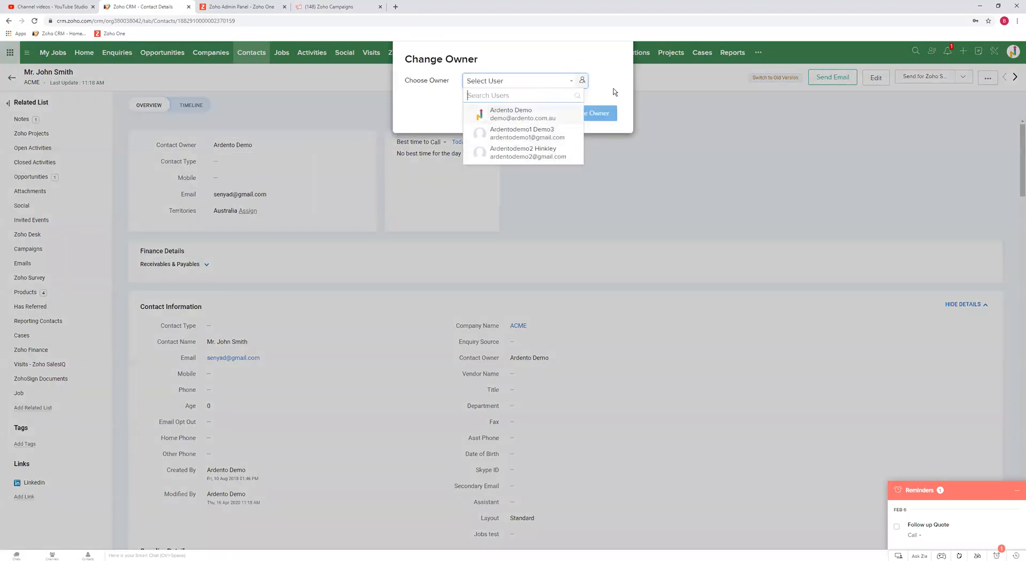
left_click(533, 113)
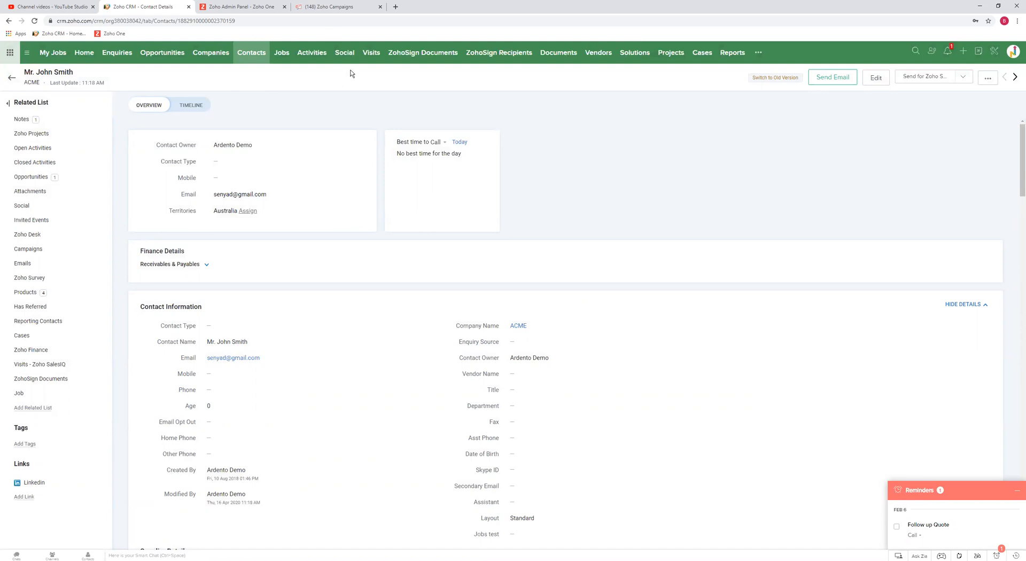
Switch back to Zoho Campaigns, review the CRM owner address option, and cancel editing the sender details
left_click(334, 7)
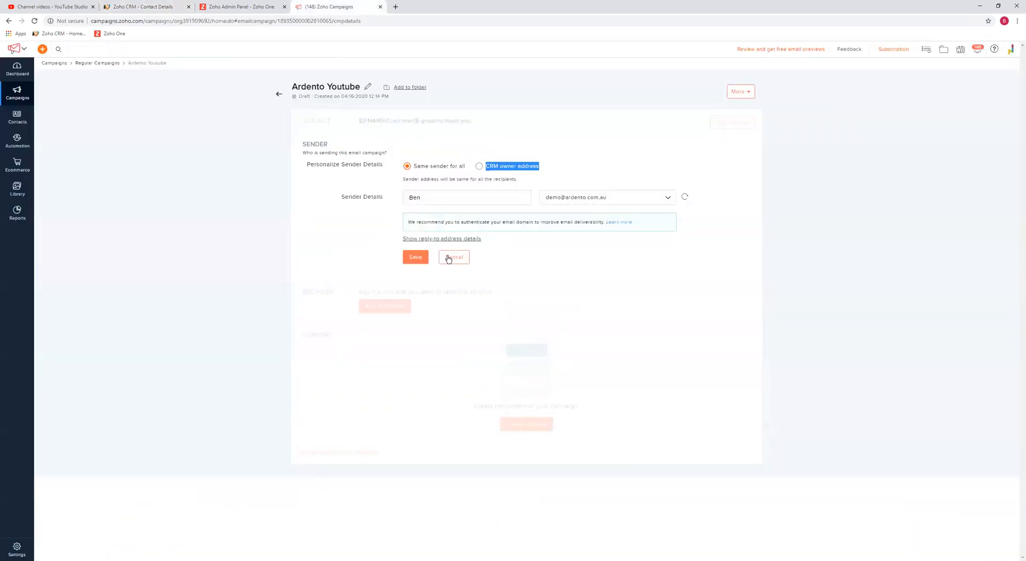
left_click(495, 167)
left_click_drag(493, 167, 535, 168)
left_click(535, 168)
left_click(457, 261)
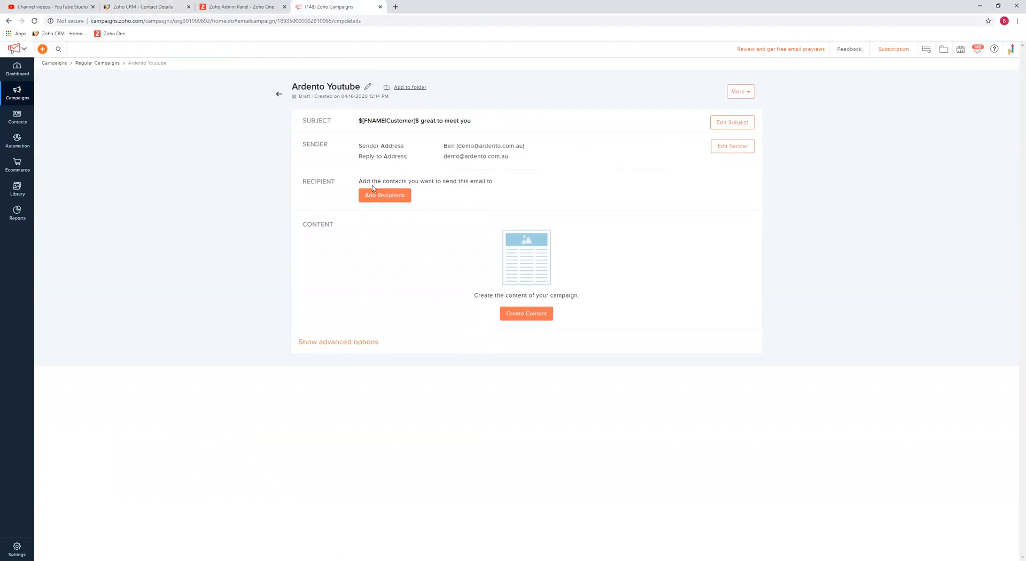
Open the campaign's recipient selection and review the All Contacts list and its segments
left_click_drag(366, 181, 457, 181)
left_click(389, 196)
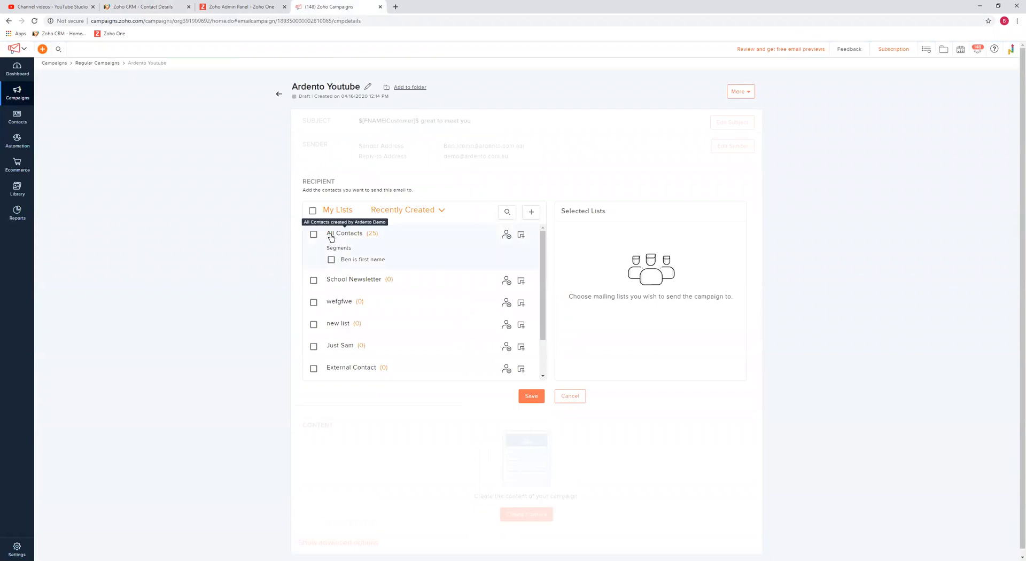
left_click_drag(375, 232, 368, 233)
left_click(380, 233)
left_click_drag(333, 248, 350, 247)
left_click(351, 247)
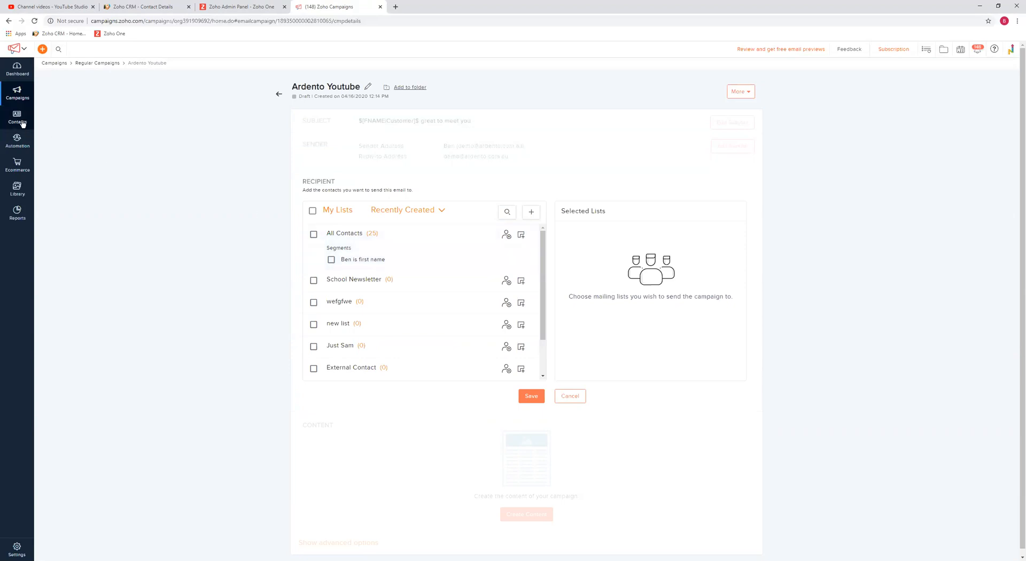
Start a new segment of the All Contacts list and name it Facebook Adverts
mouse_move(22, 121)
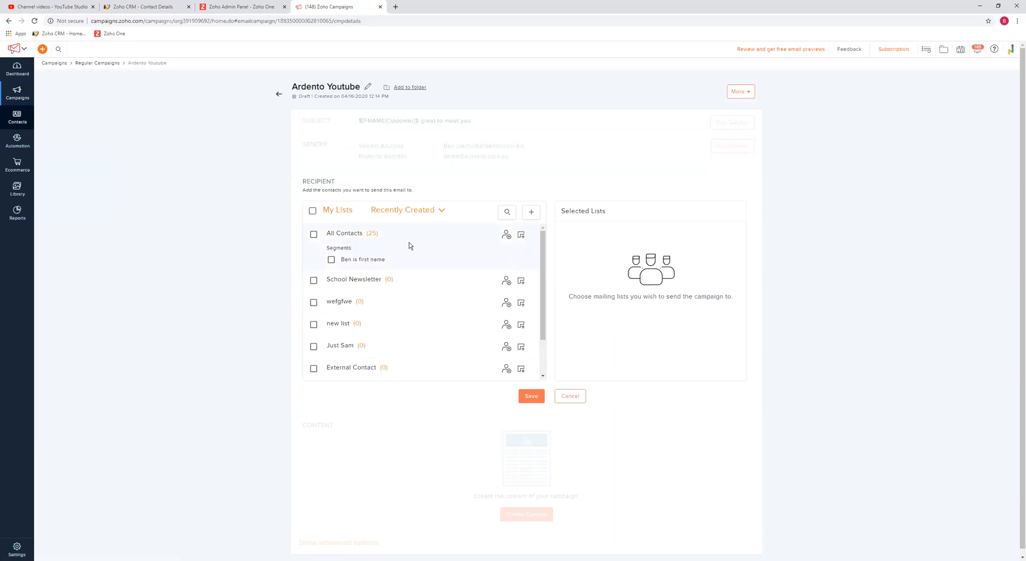
left_click(523, 236)
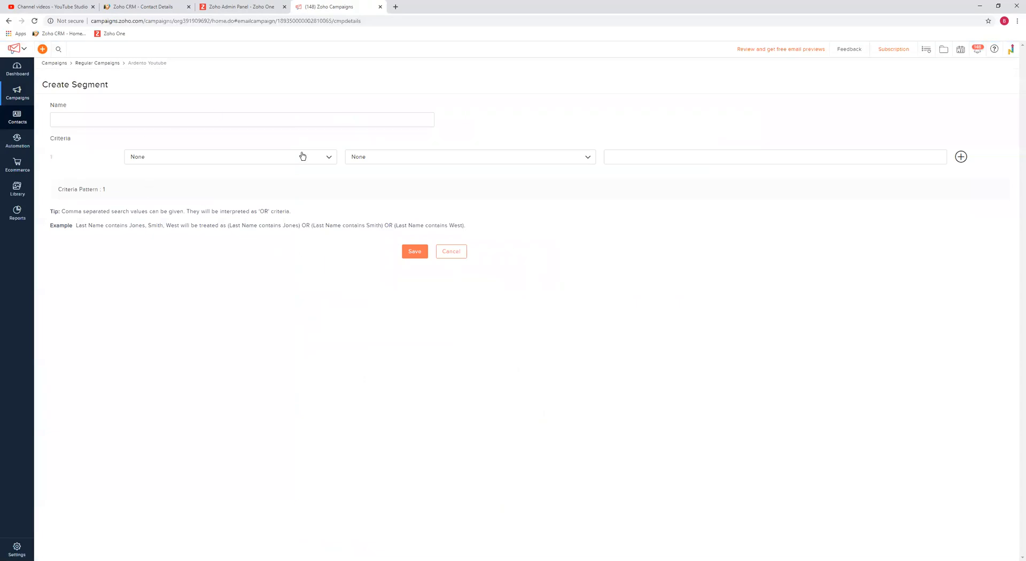
left_click(192, 115)
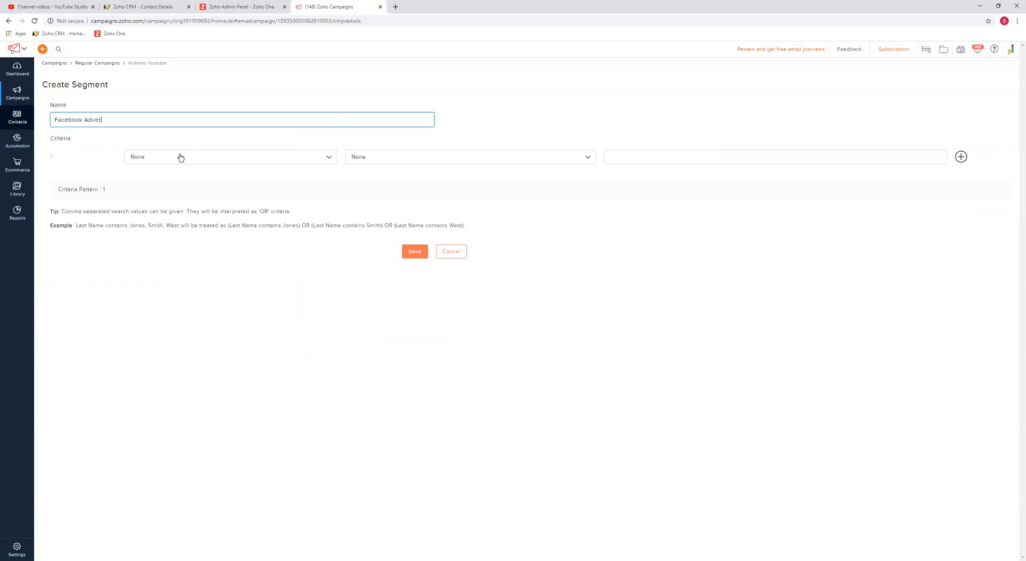
Search the first segment criterion's available fields for lead, and clear the search
left_click(180, 160)
left_click(164, 177)
type("l;ea")
key("BackSpace")
key("BackSpace")
key("BackSpace")
type("ead")
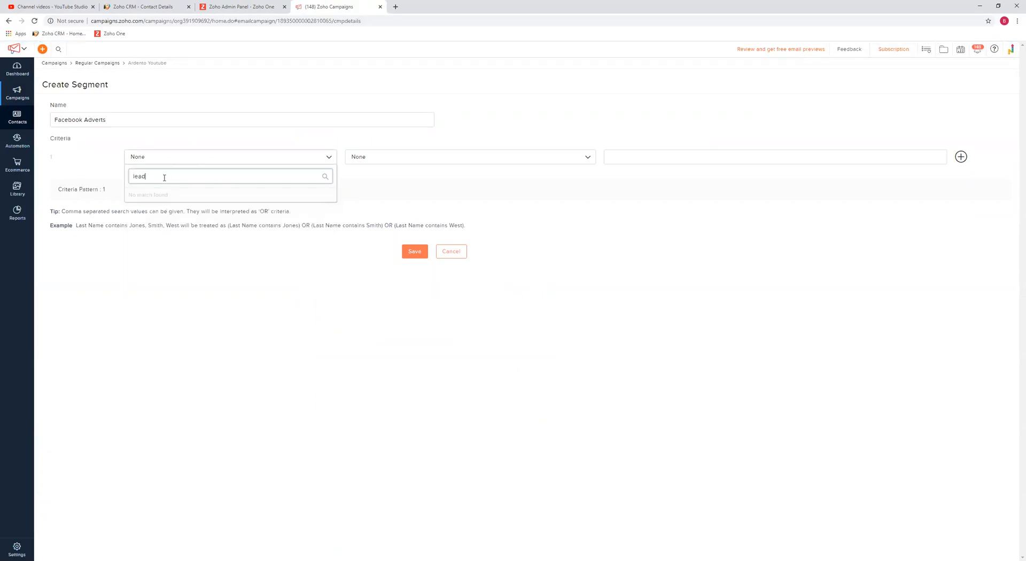
key("BackSpace")
key("BackSpace")
key("BackSpace")
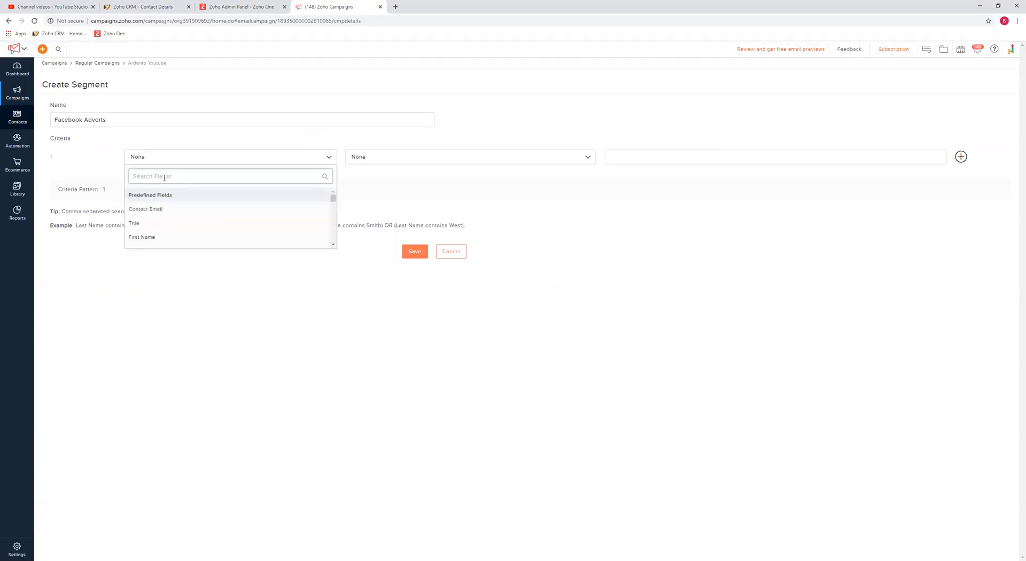
Look through the available criterion fields and set the first segment criterion to Last Name with the condition is
scroll(179, 224, "down", 3)
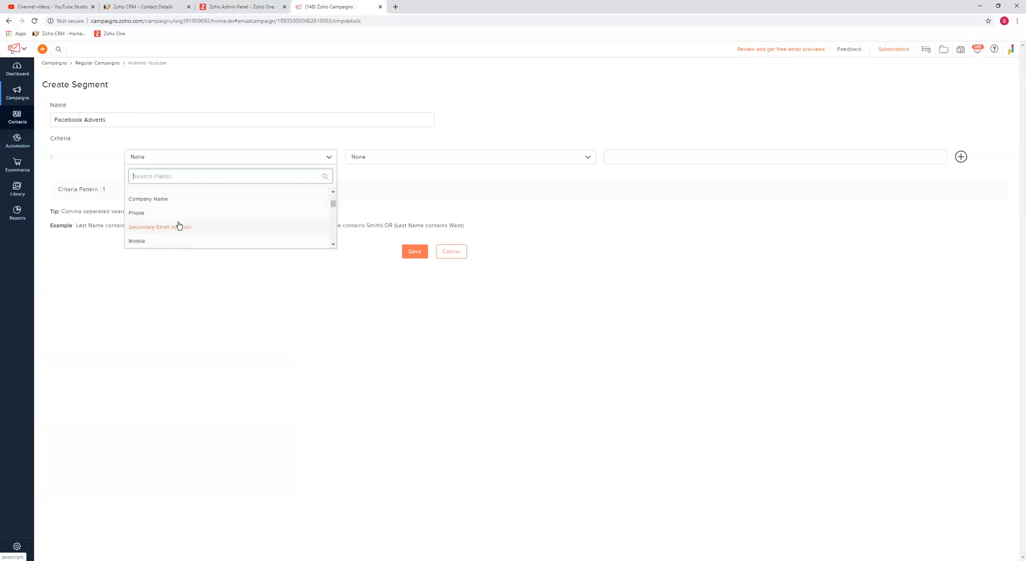
scroll(184, 225, "down", 8)
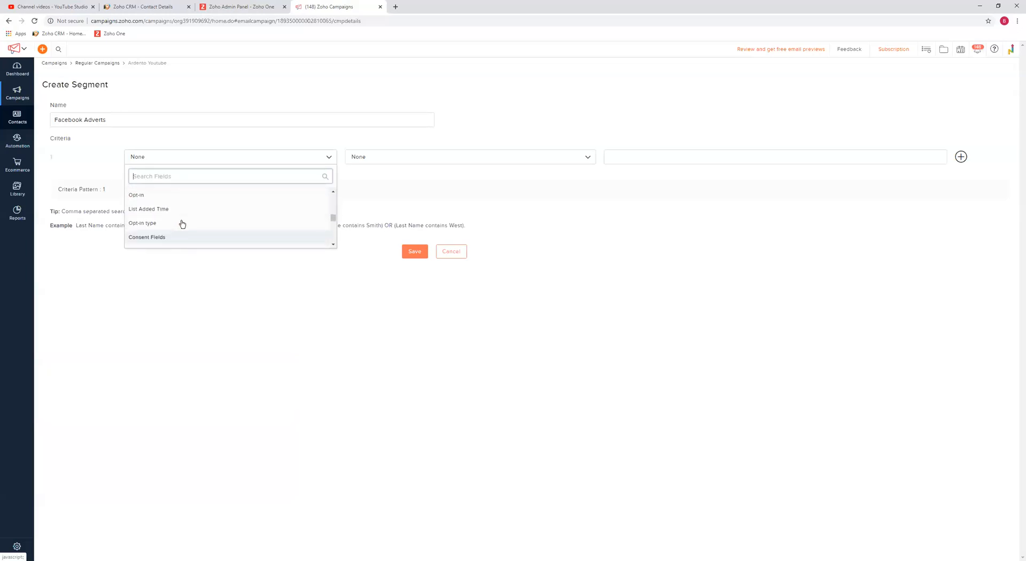
scroll(197, 223, "up", 10)
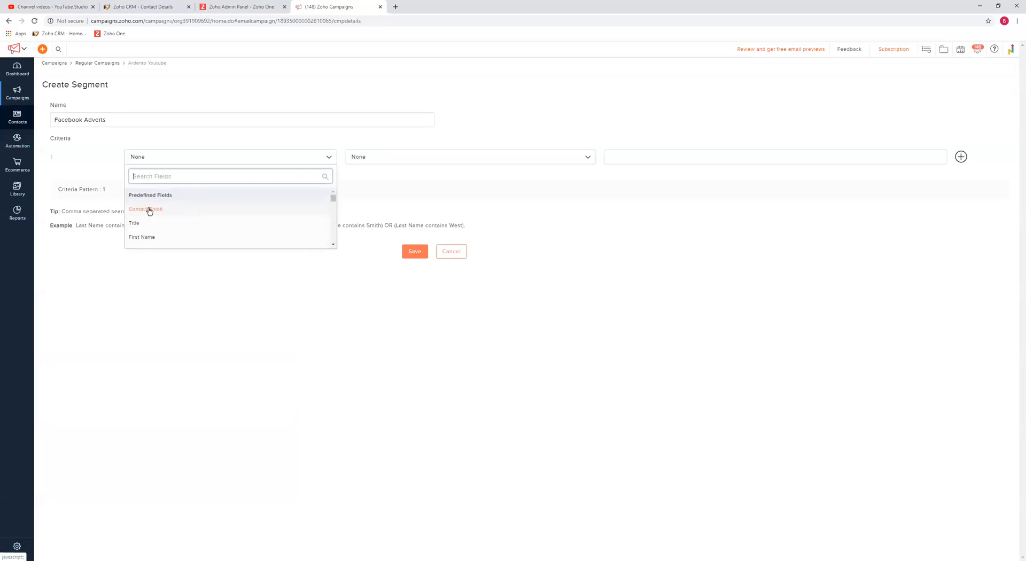
scroll(156, 222, "down", 1)
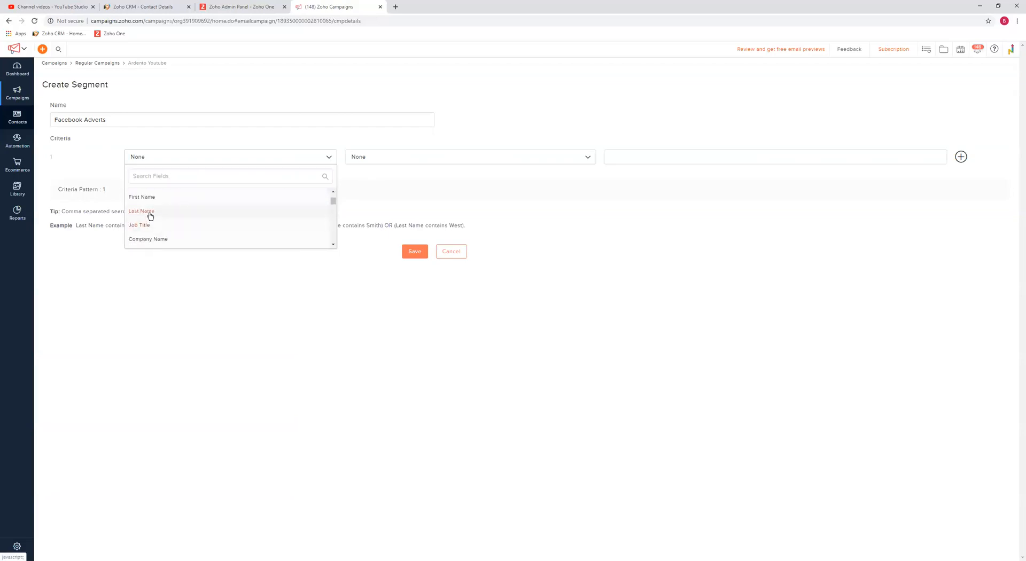
left_click(149, 214)
left_click(352, 156)
left_click(375, 177)
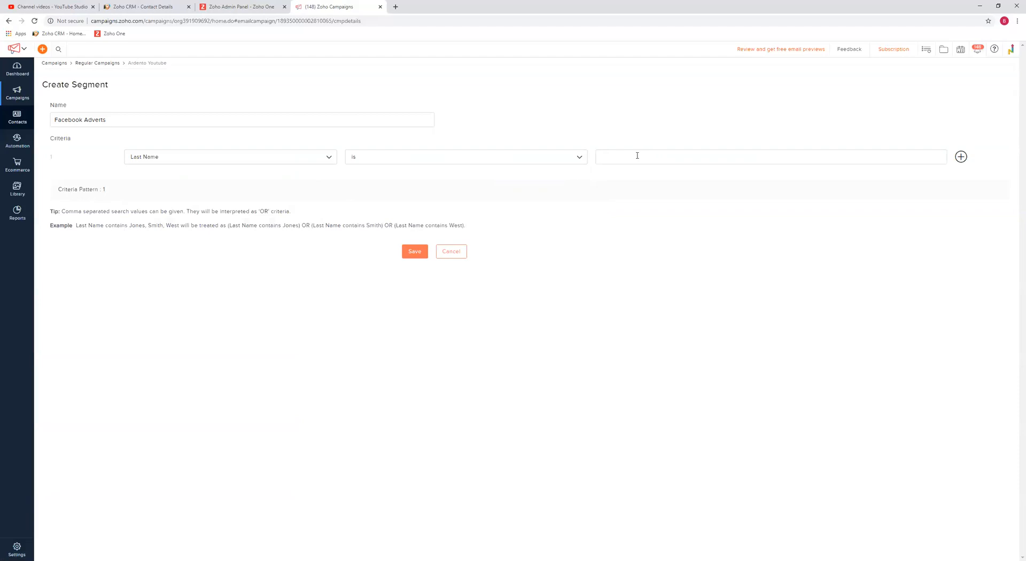
Try adding two more segment criteria and changing how they combine, and cancel creating the segment
left_click(961, 157)
left_click(961, 188)
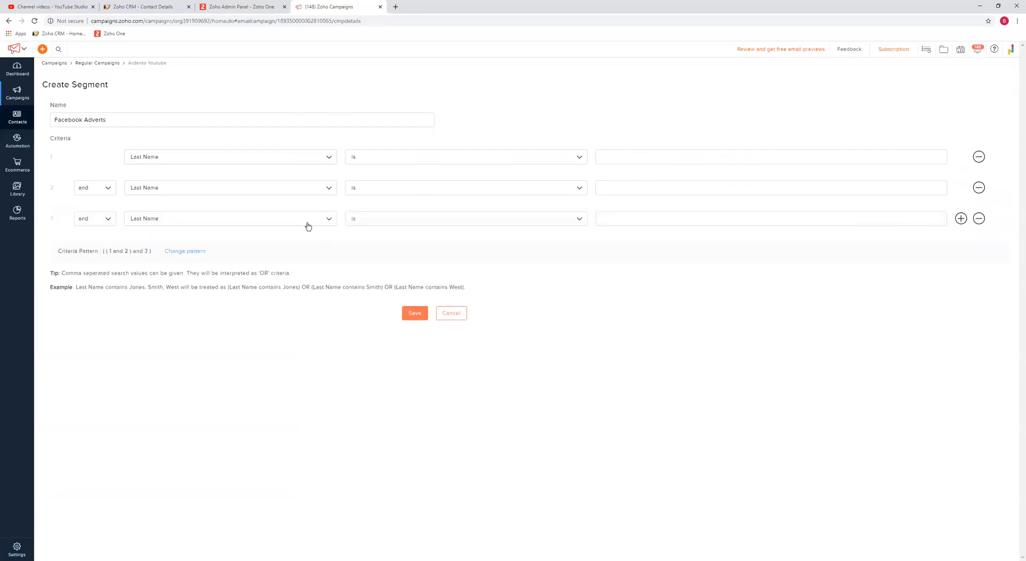
left_click(99, 192)
left_click(96, 203)
left_click(101, 218)
left_click(452, 313)
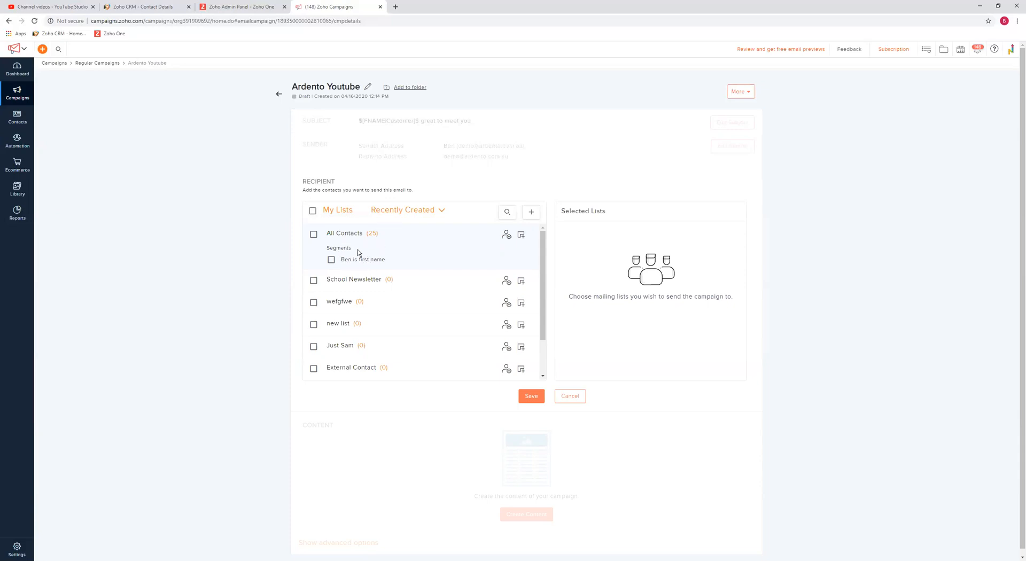
Alternate between the first-name segment and its parent list, ending with All Contacts selected as recipients
left_click(356, 259)
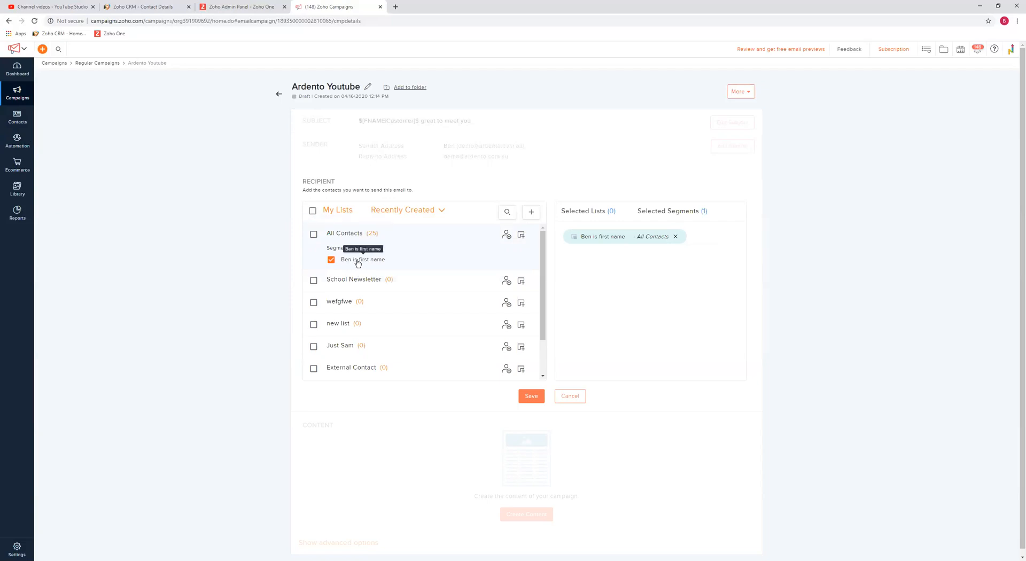
left_click(314, 235)
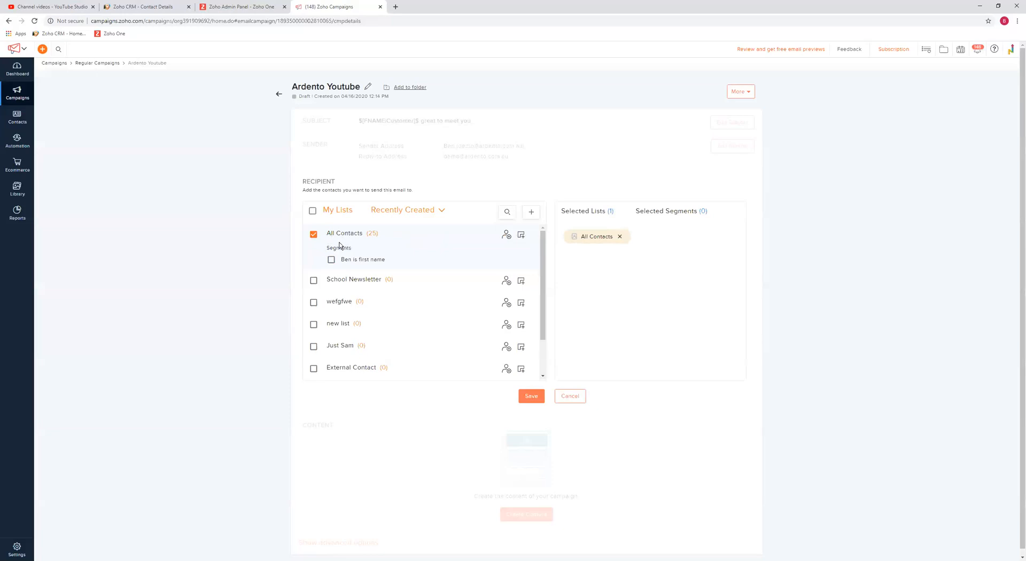
left_click(332, 260)
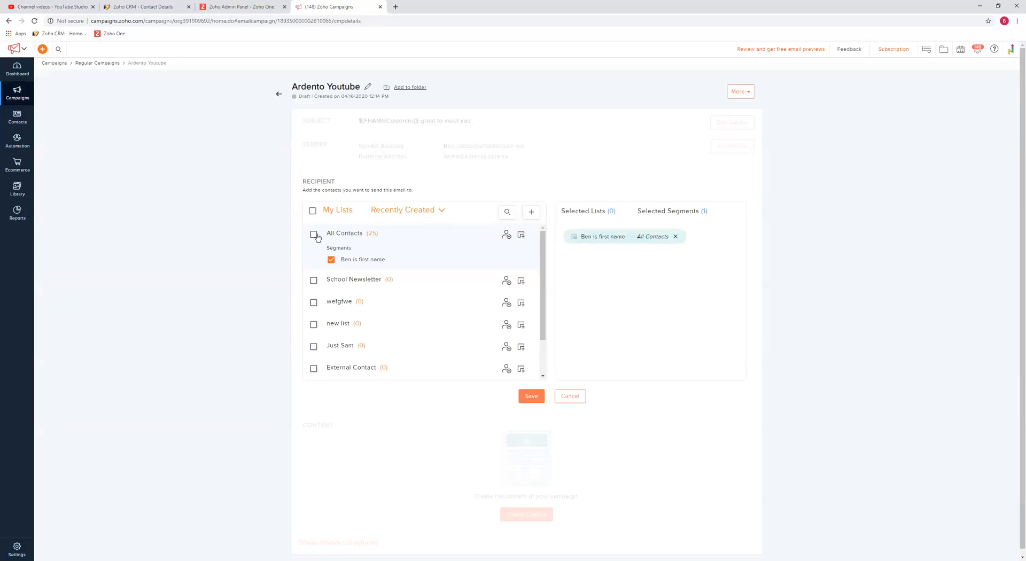
left_click(314, 234)
left_click(331, 260)
left_click(314, 234)
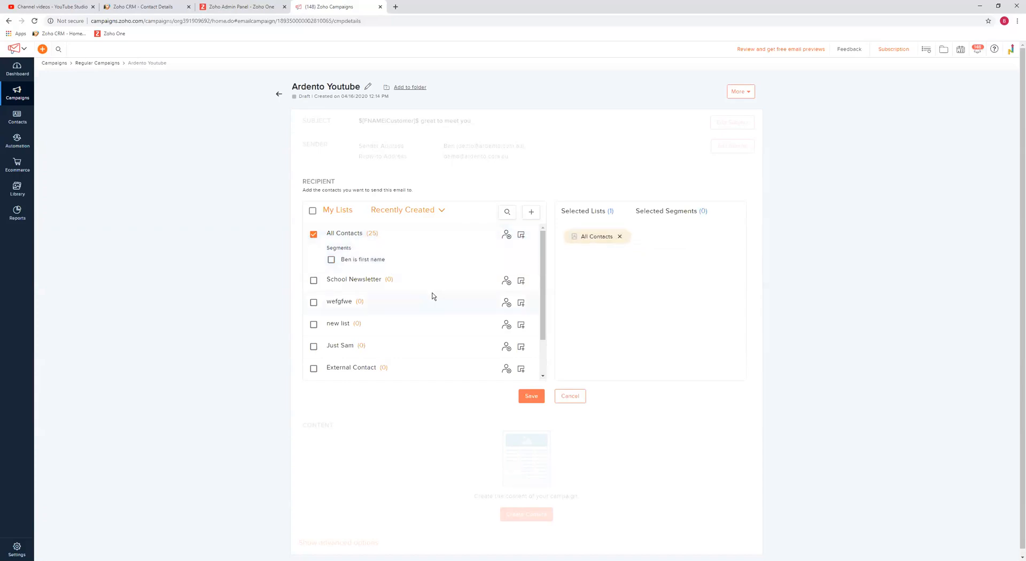
Try adding the School Newsletter, wefgfwe and new list mailing lists to the recipients, and remove them again
left_click(314, 280)
left_click(314, 302)
left_click(313, 324)
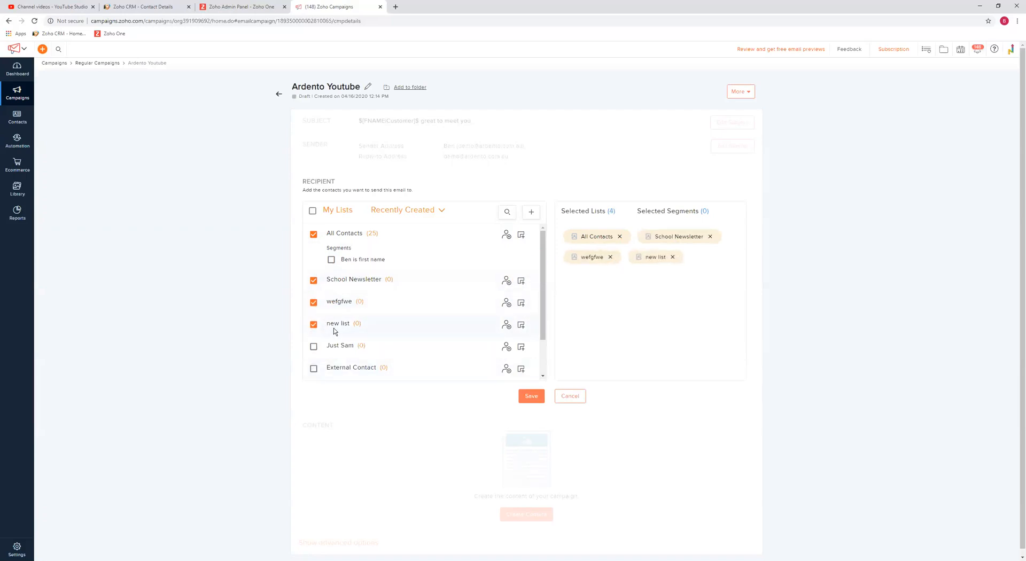
left_click(610, 257)
left_click(608, 258)
left_click(710, 236)
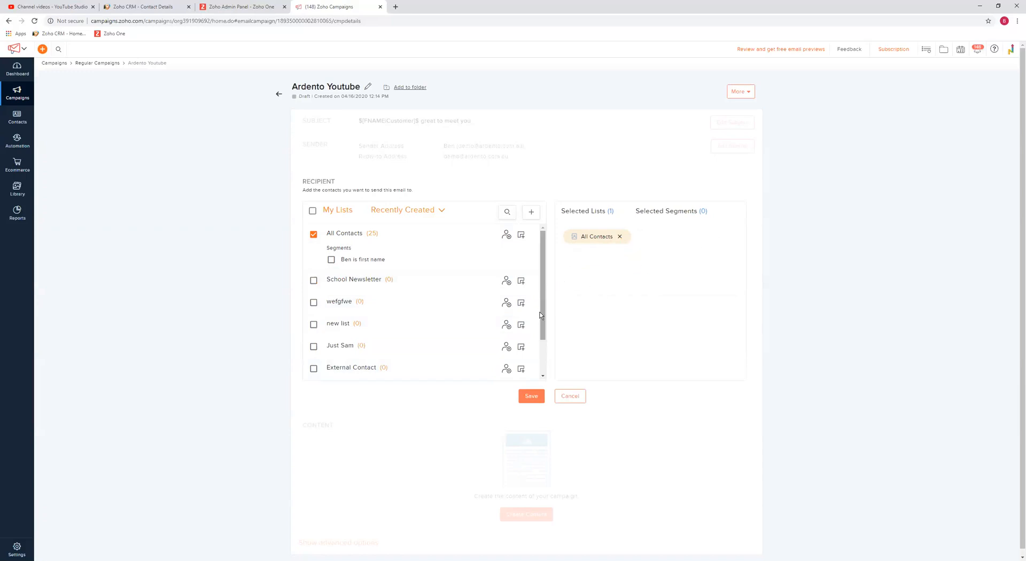
Check the remaining mailing lists and save the campaign's recipients with only All Contacts selected
scroll(368, 301, "down", 2)
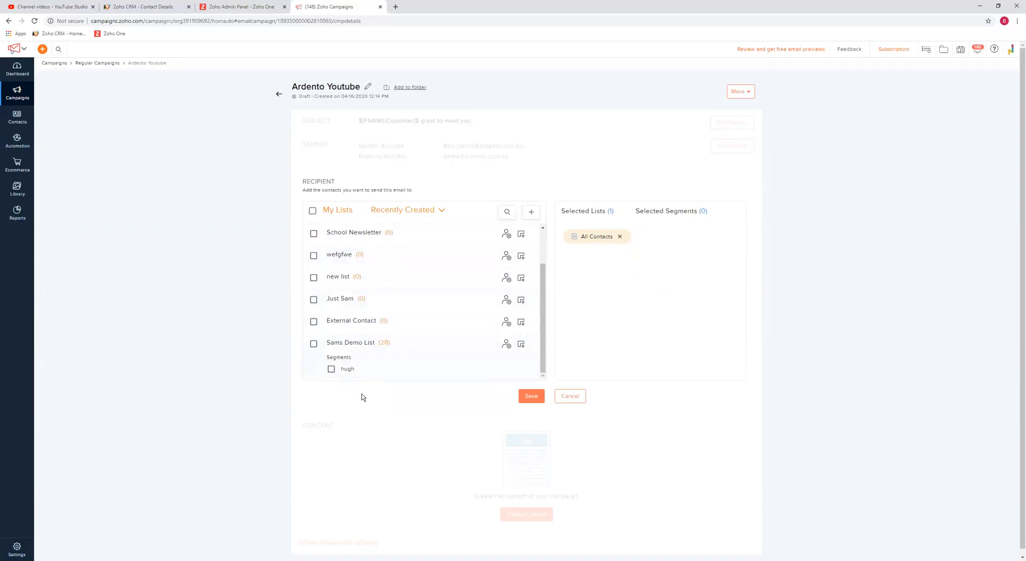
left_click(527, 398)
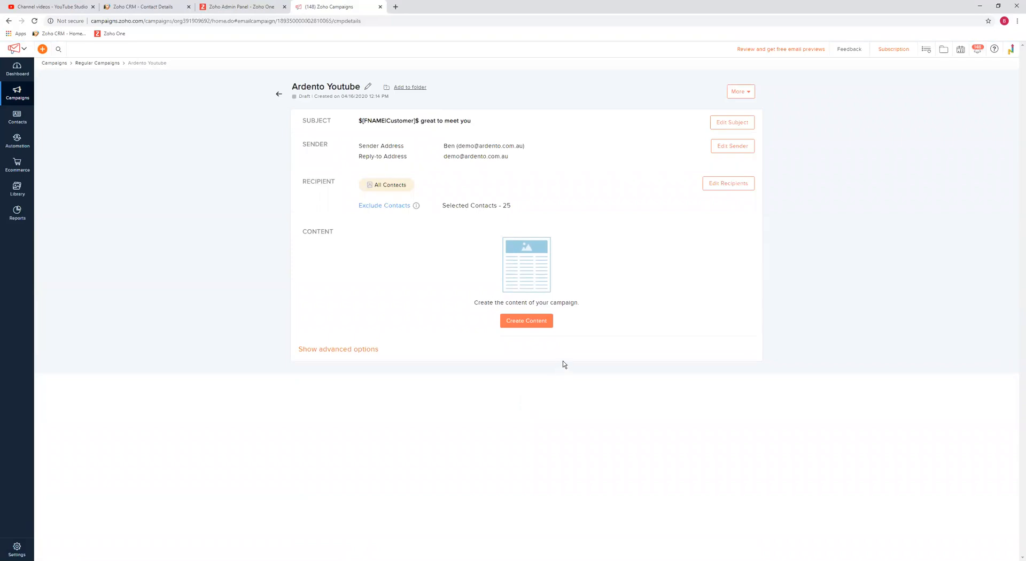
Browse the pre-designed email templates across all categories for the campaign content, and return to the campaign details
left_click(531, 326)
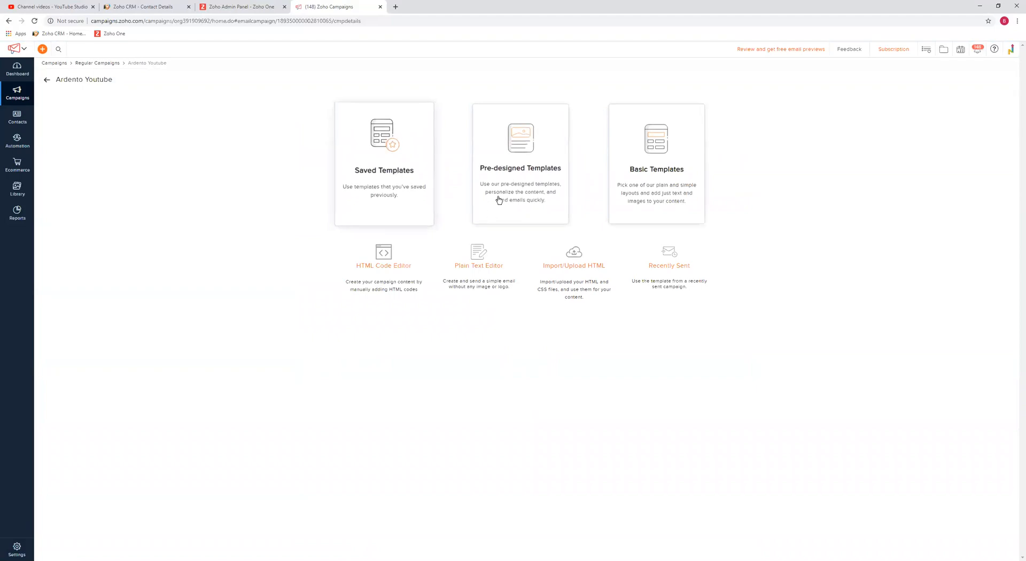
left_click(513, 178)
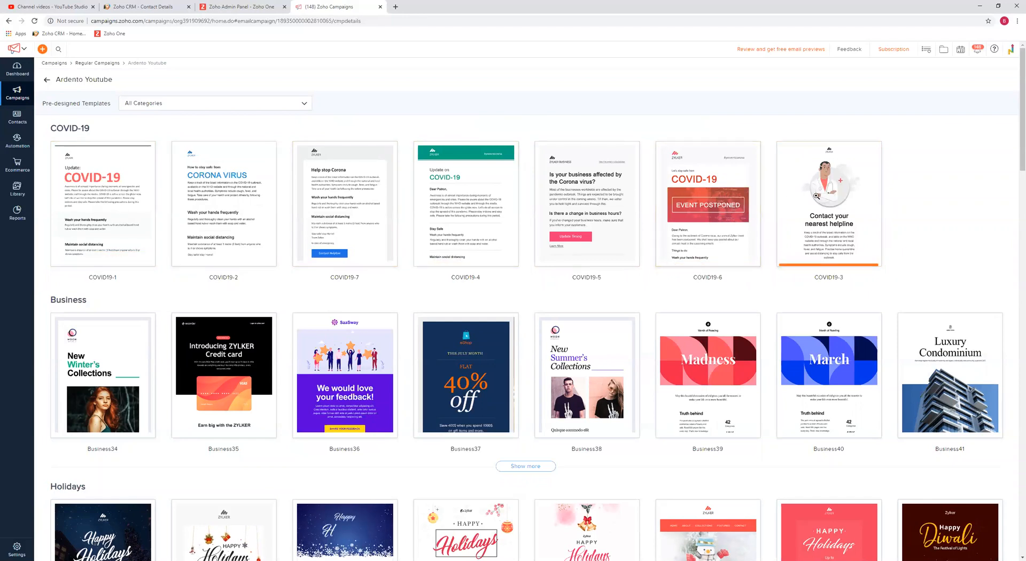
scroll(348, 314, "down", 4)
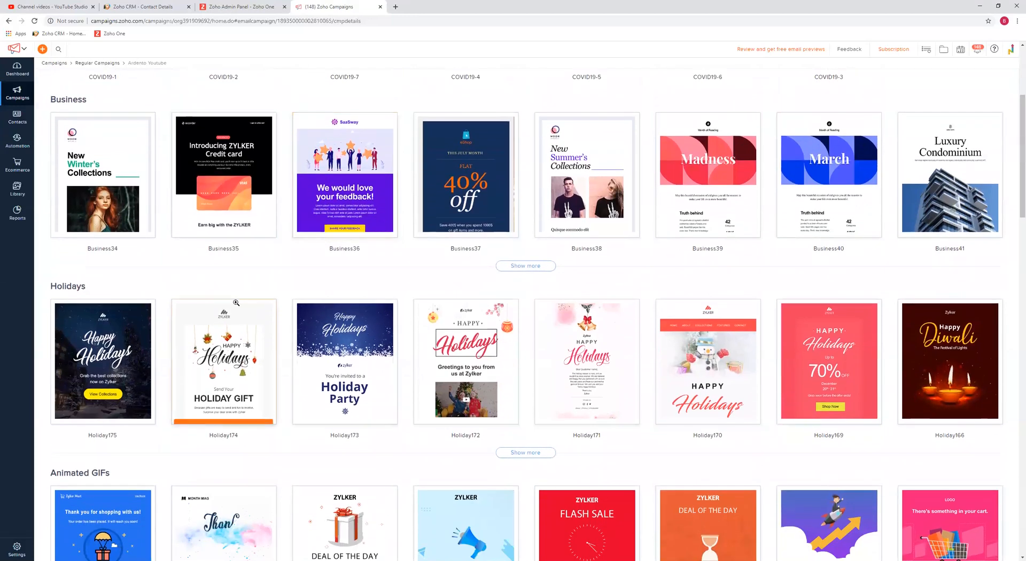
scroll(226, 332, "down", 8)
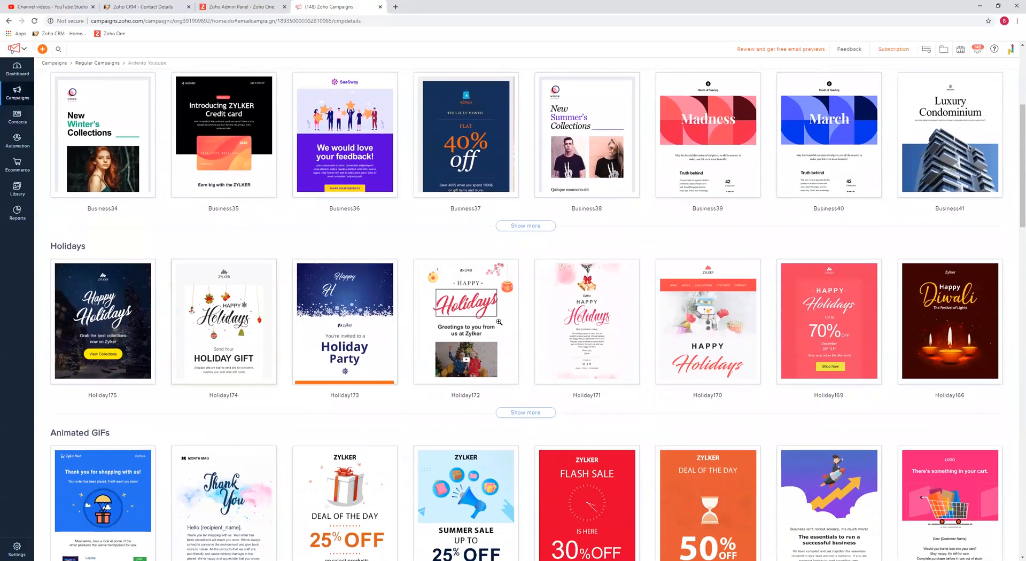
scroll(86, 158, "down", 8)
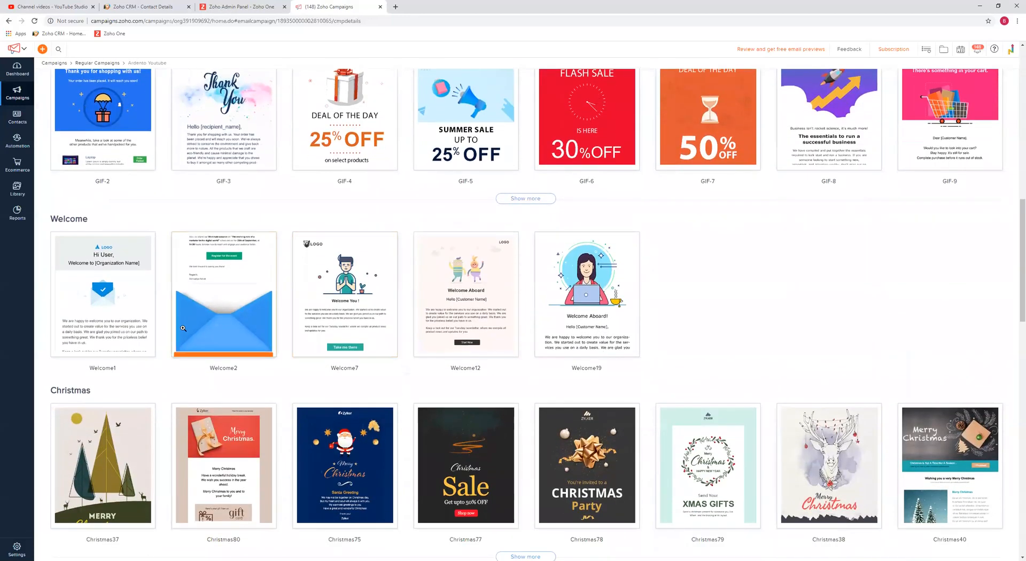
scroll(70, 237, "down", 11)
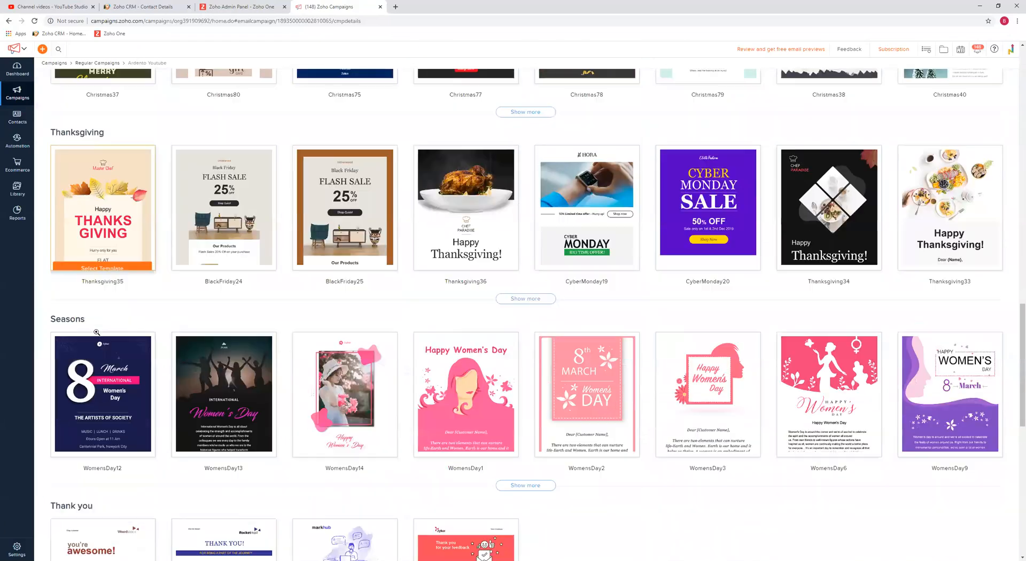
scroll(200, 387, "down", 3)
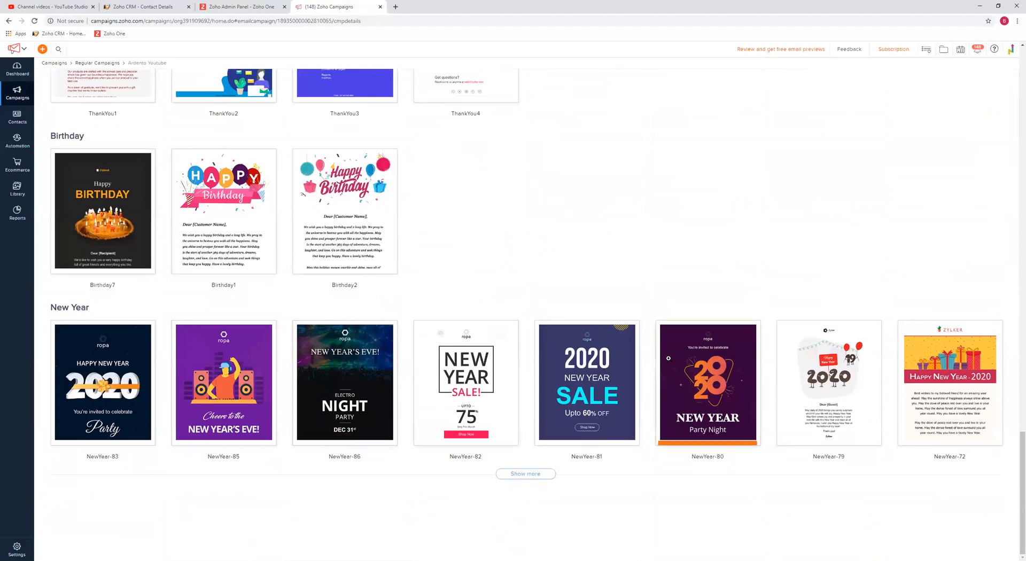
scroll(534, 368, "up", 20)
scroll(535, 369, "up", 15)
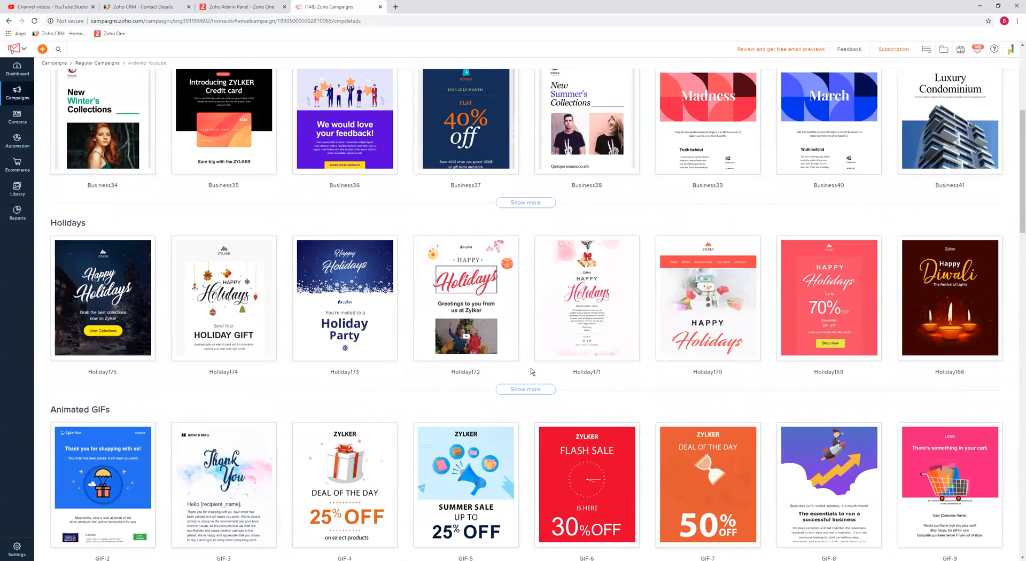
left_click(45, 83)
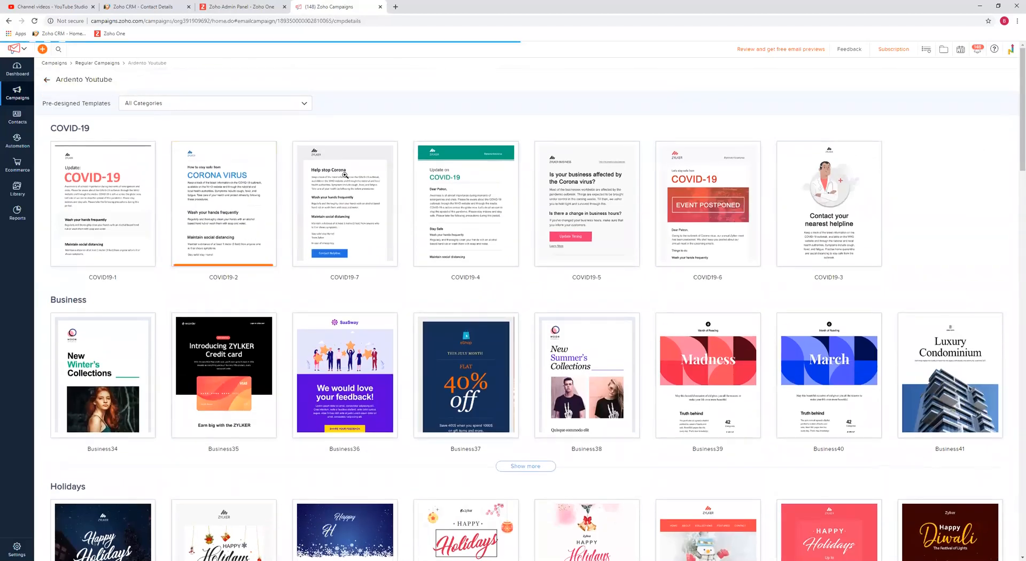
Create the campaign content from basic template t5, with a main image above paired text and image columns
left_click(536, 317)
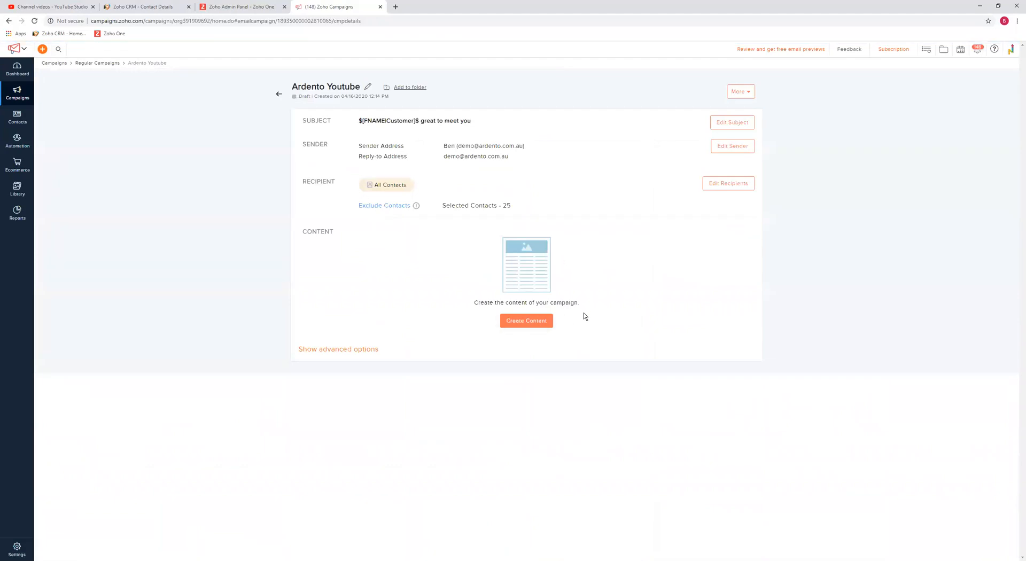
left_click(652, 173)
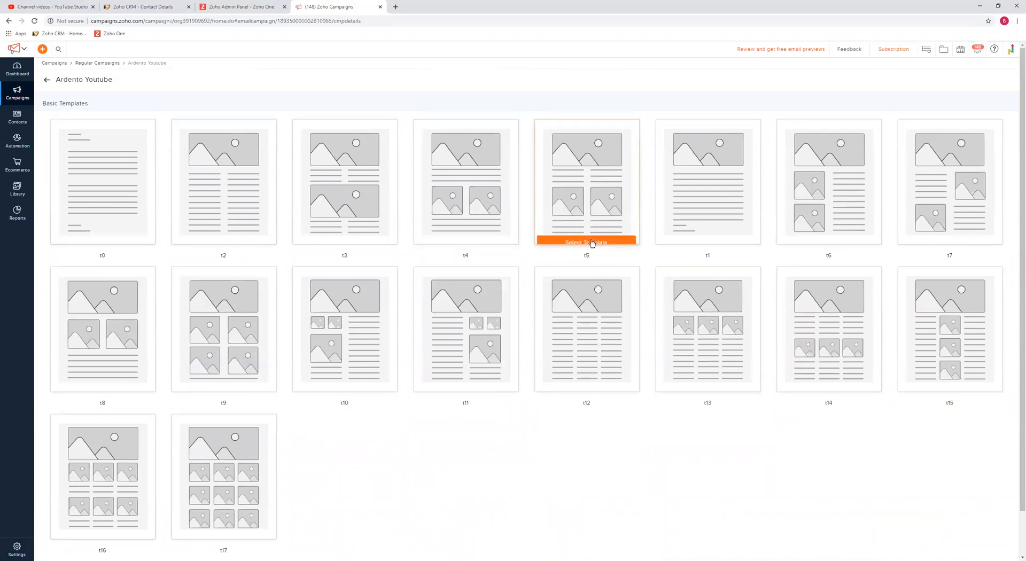
left_click(511, 304)
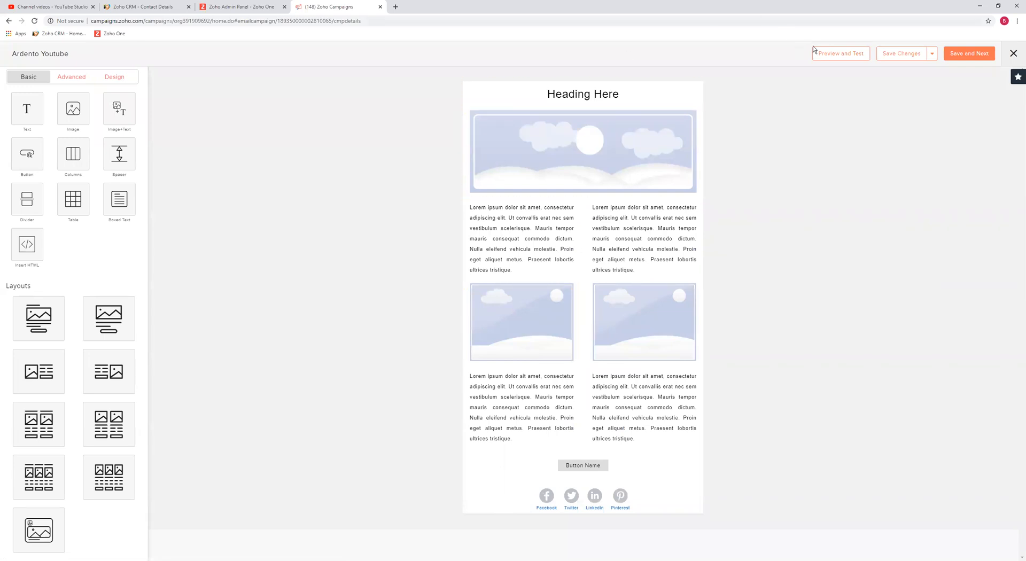
Close the email content editor and return to the campaign details
left_click(1013, 54)
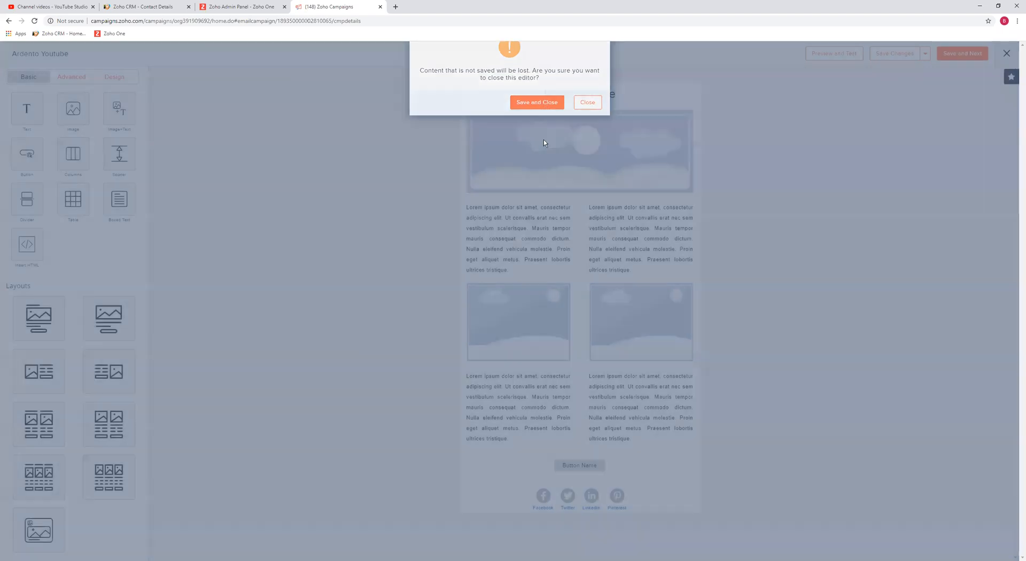
left_click(543, 139)
left_click(1007, 54)
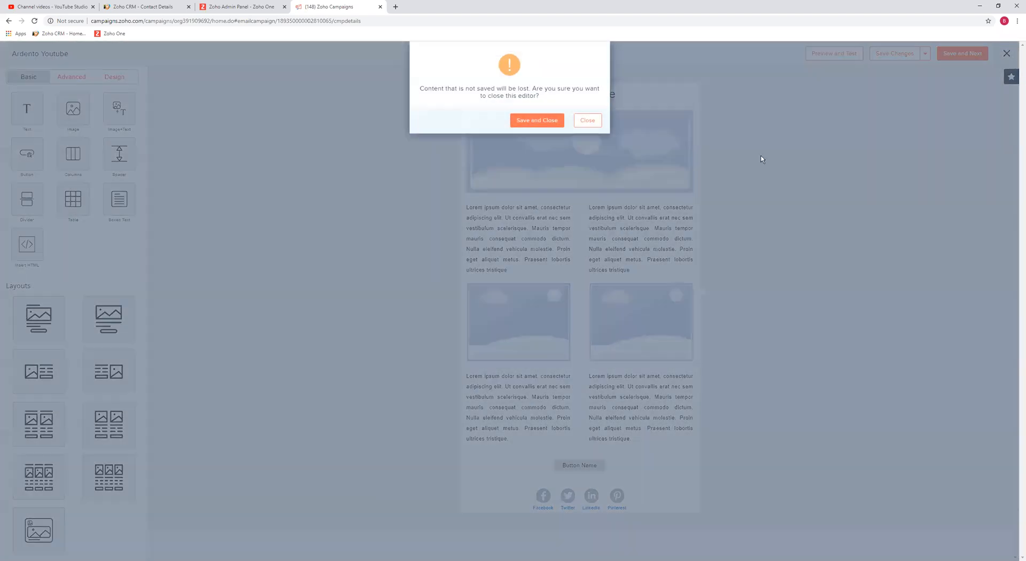
left_click(587, 121)
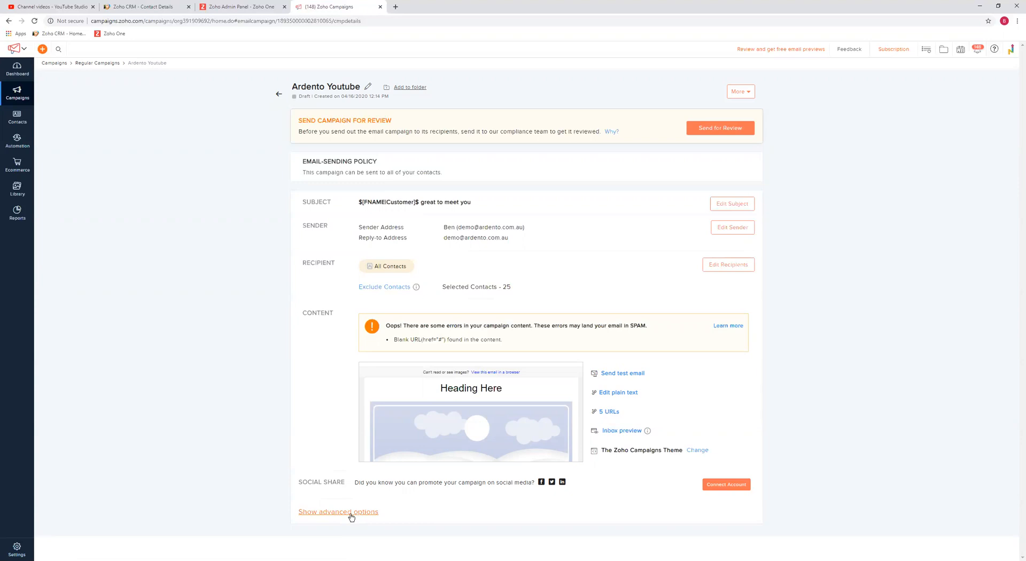
Reopen the email content for editing and view the properties of the heading text and the main image
left_click(505, 402)
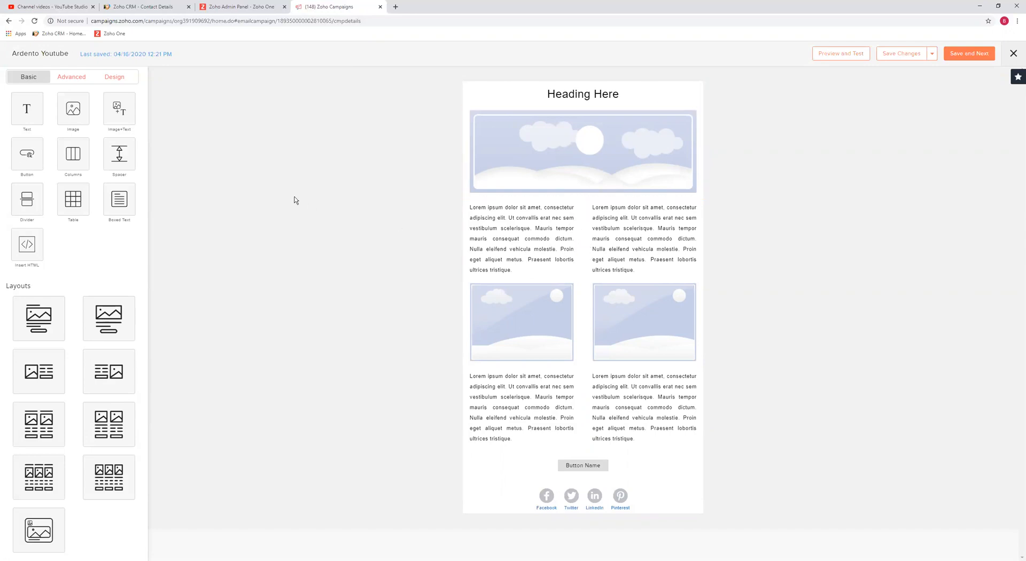
double_click(591, 94)
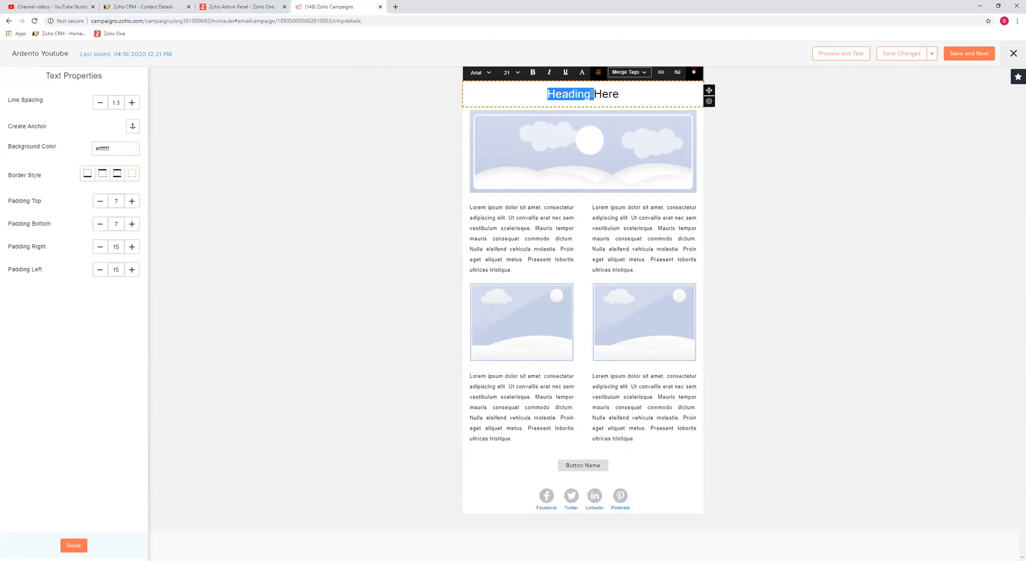
left_click(538, 159)
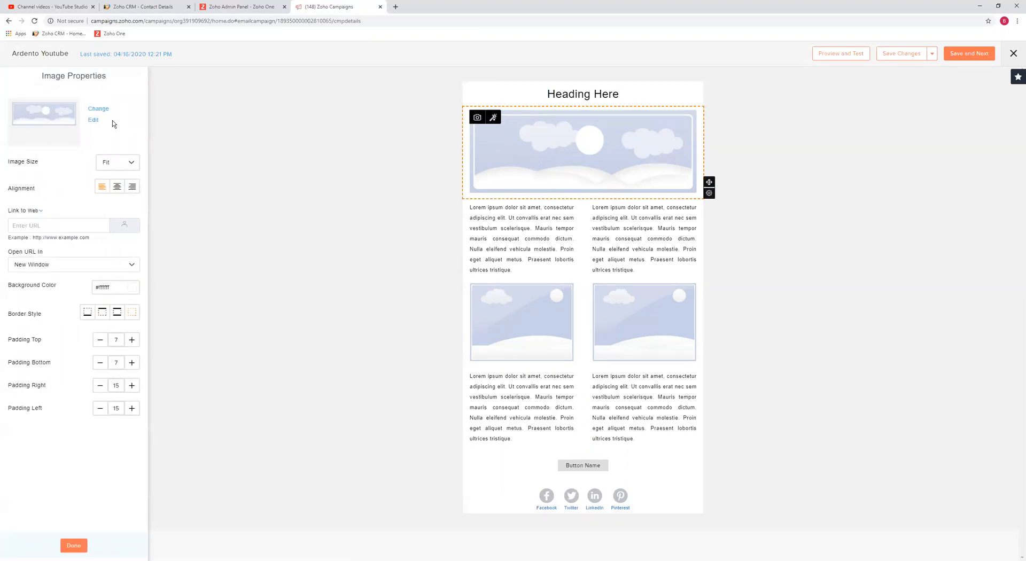
View the image choices for the main image, and replace the first paragraph below that image with laksjenfoapsefbnasopjefbapsofebnsapeo
left_click(476, 118)
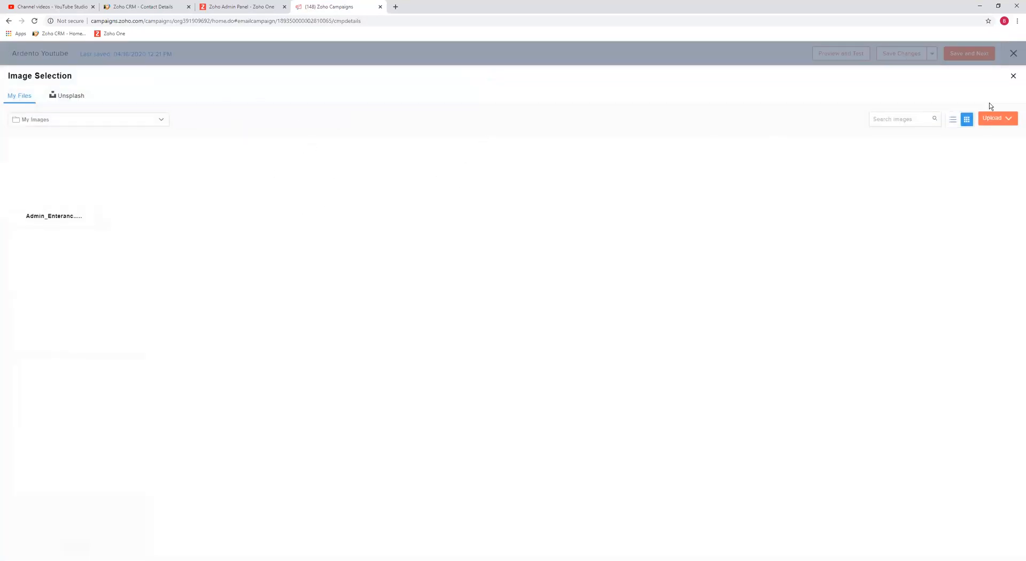
left_click(1012, 78)
triple_click(534, 255)
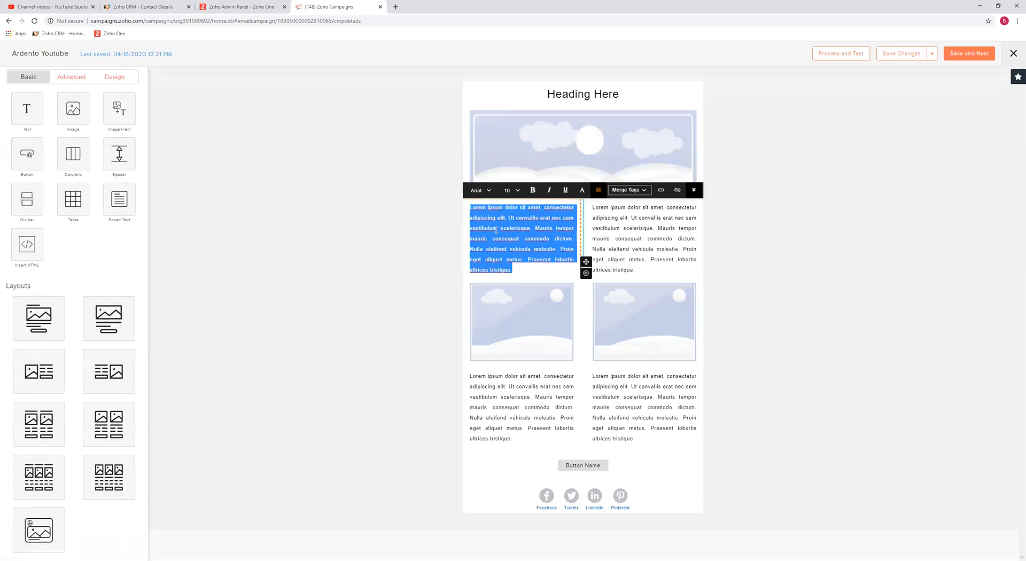
type("laksjenfoapsefbnasopjefbapsofebnsapeo")
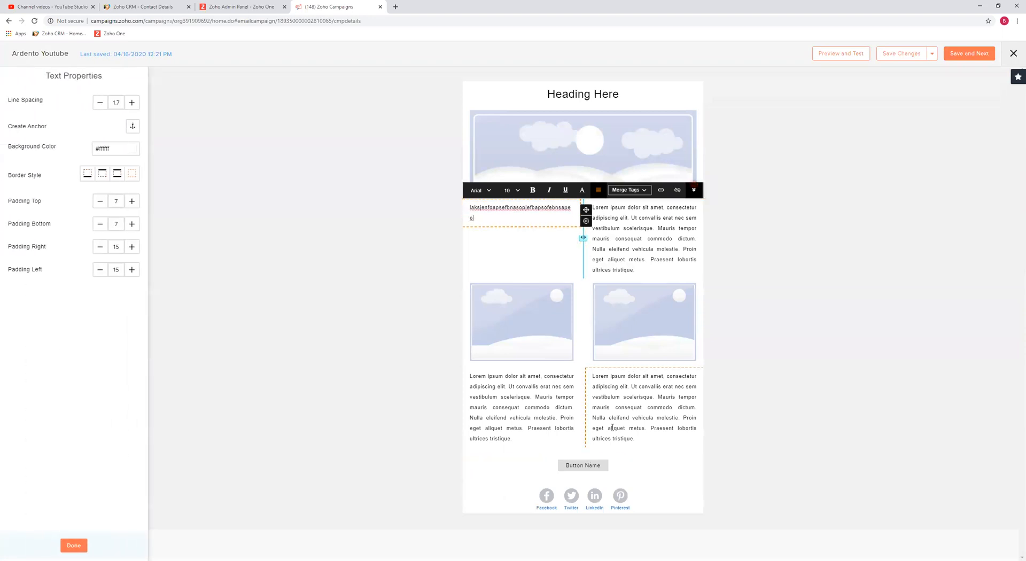
View the social widget settings and profile links of the email's footer
left_click(615, 505)
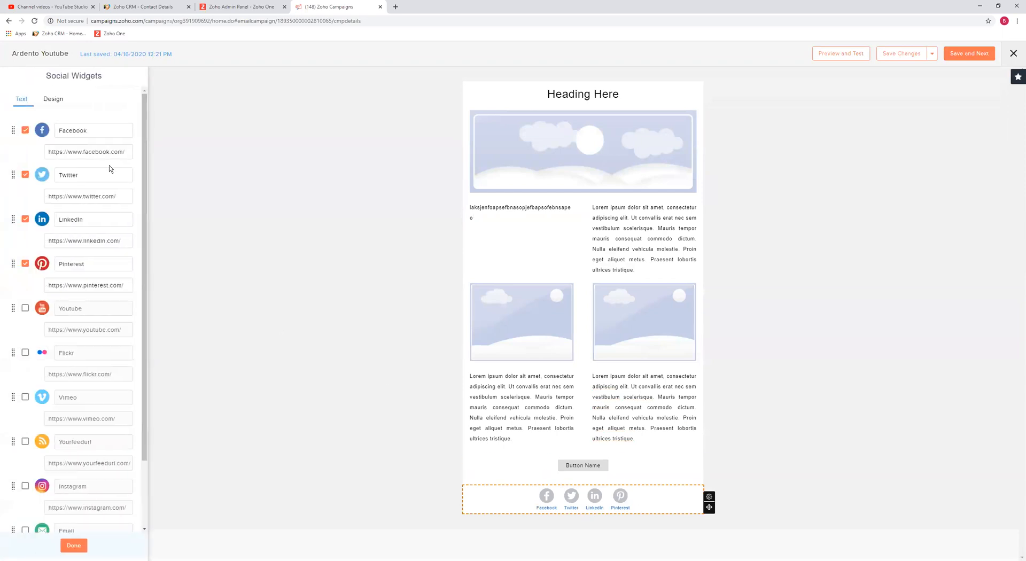
scroll(83, 430, "down", 3)
scroll(96, 174, "up", 3)
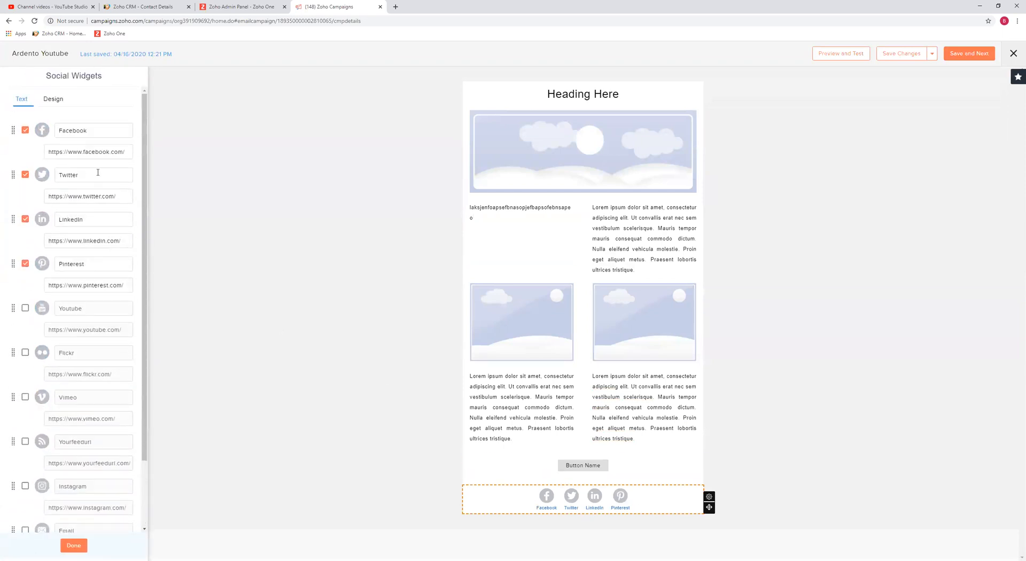
left_click(426, 190)
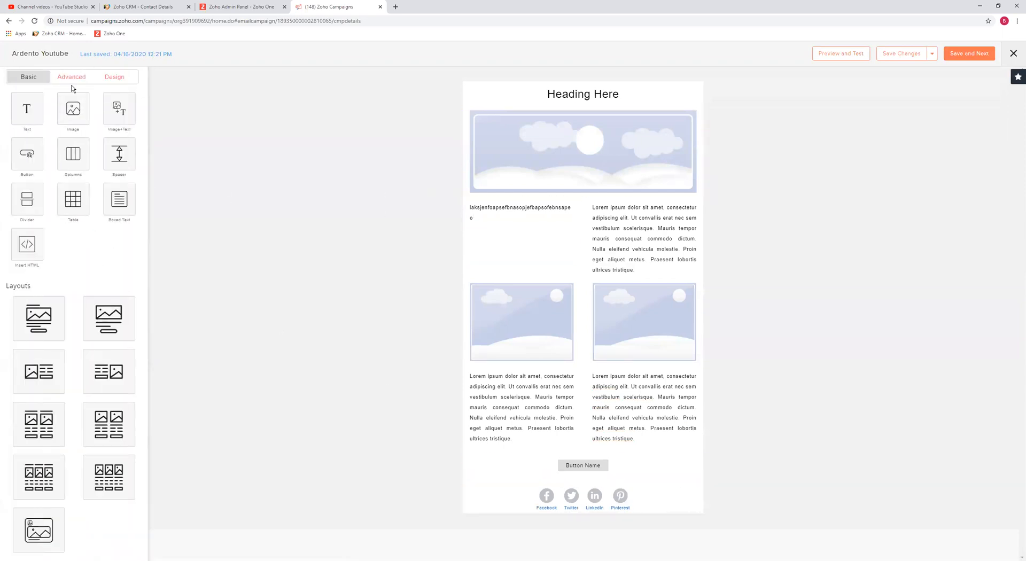
View the email template's layout design settings and the advanced content components
left_click(72, 80)
left_click(114, 77)
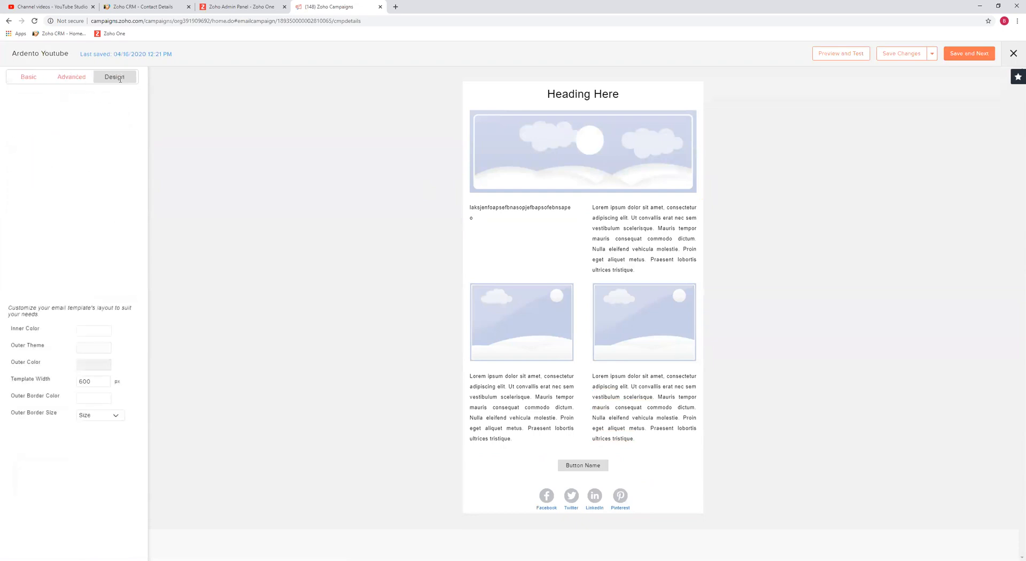
left_click(78, 78)
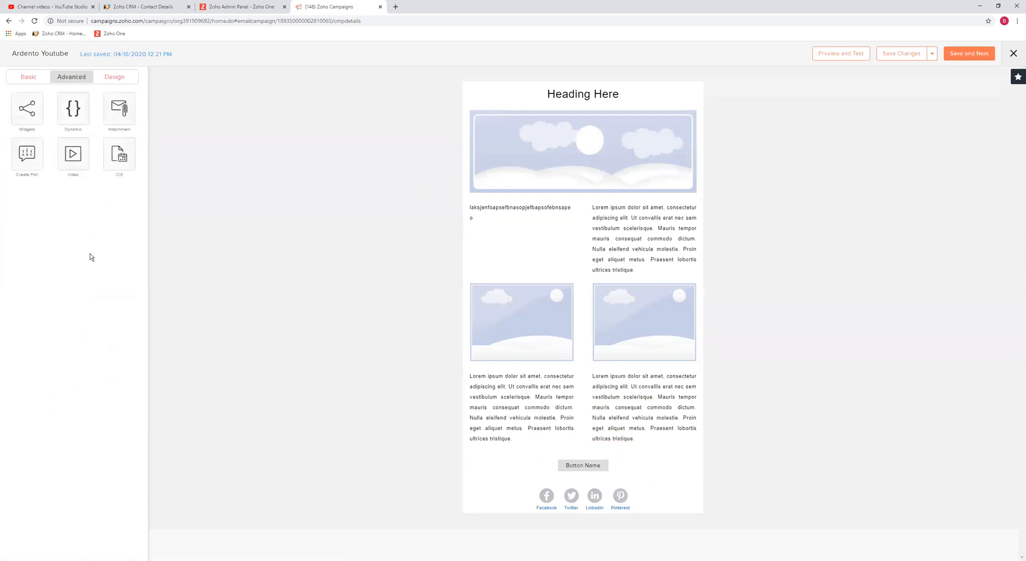
Place a dynamic text component under the first text paragraph, view the fields available for its condition, and cancel it
left_click(80, 112)
left_click_drag(23, 101, 522, 272)
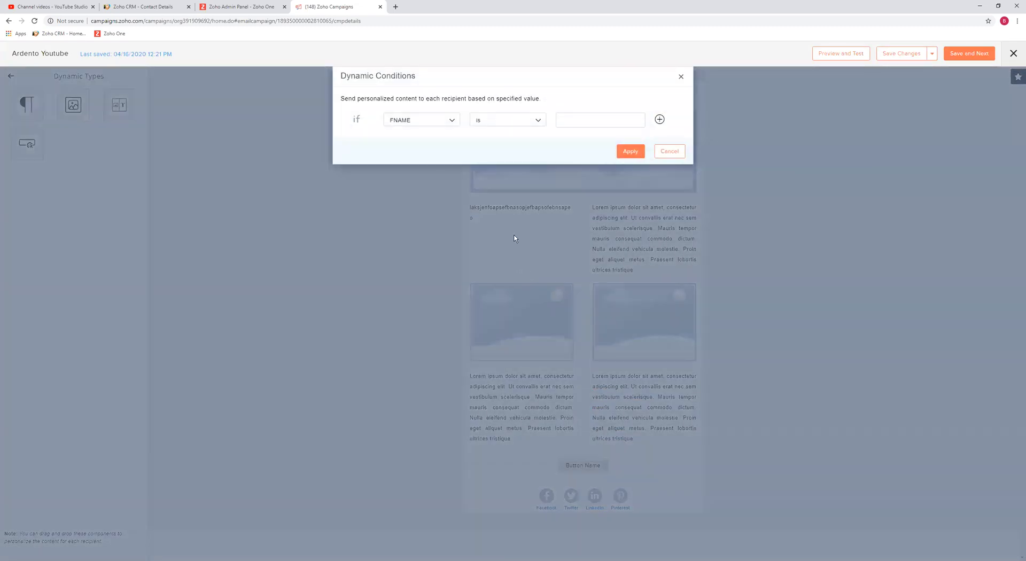
triple_click(436, 99)
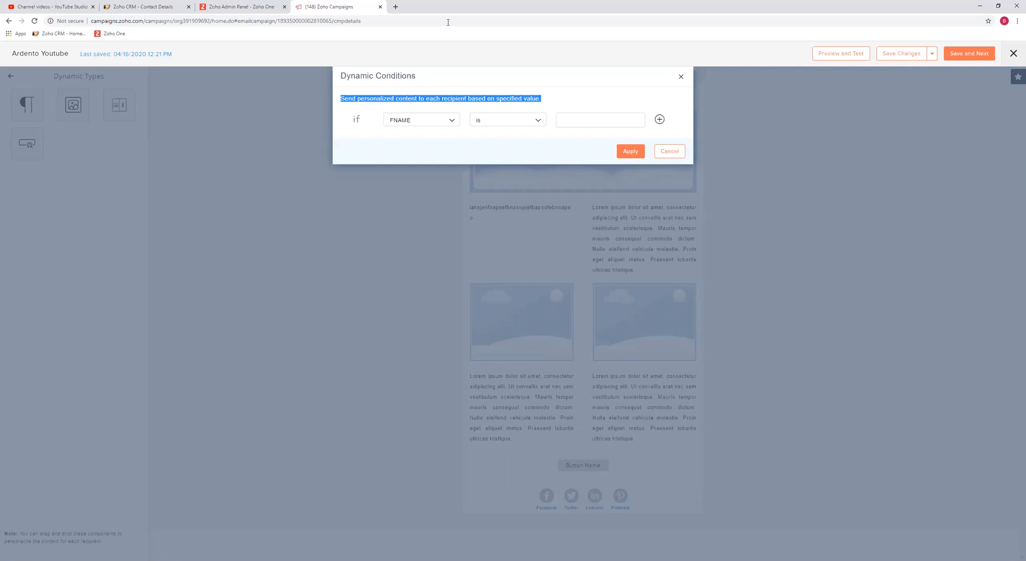
left_click(354, 98)
left_click_drag(356, 107, 419, 110)
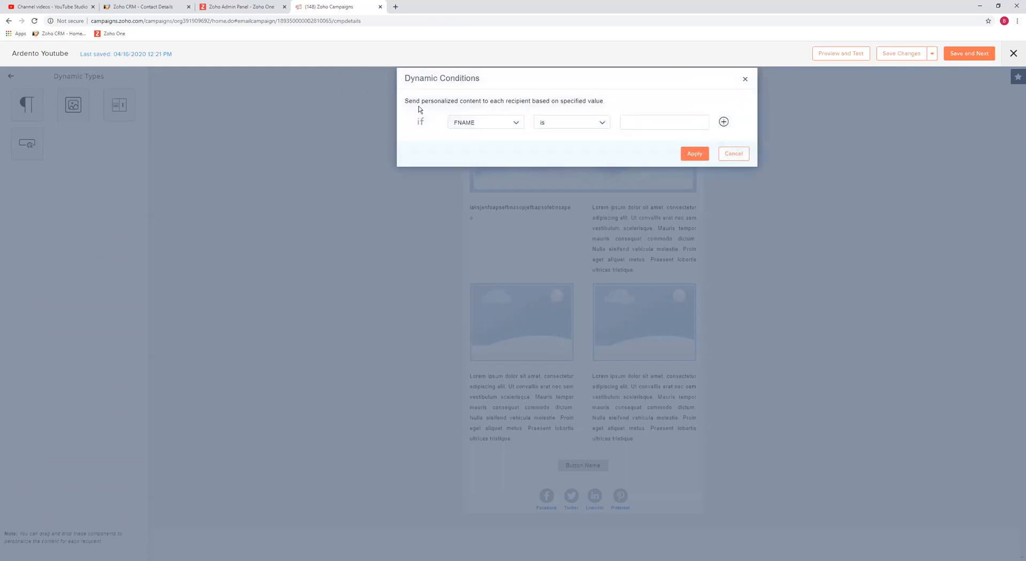
left_click_drag(502, 81, 435, 86)
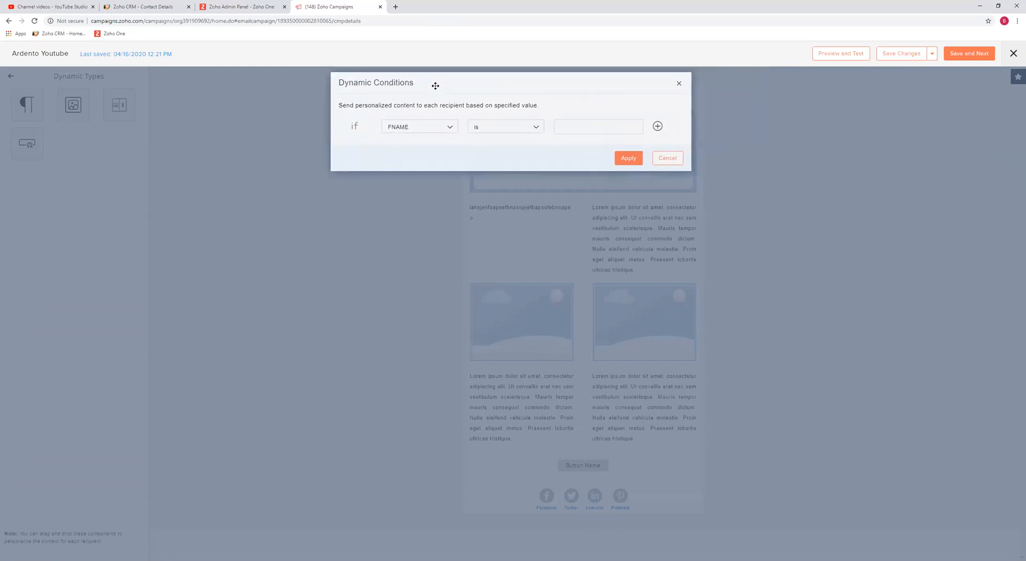
left_click(417, 129)
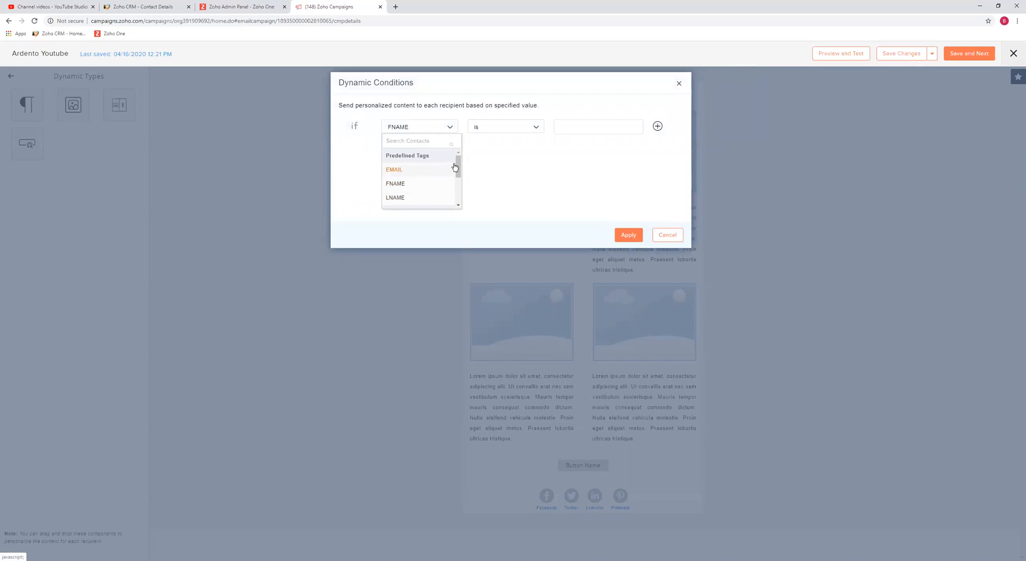
left_click(665, 236)
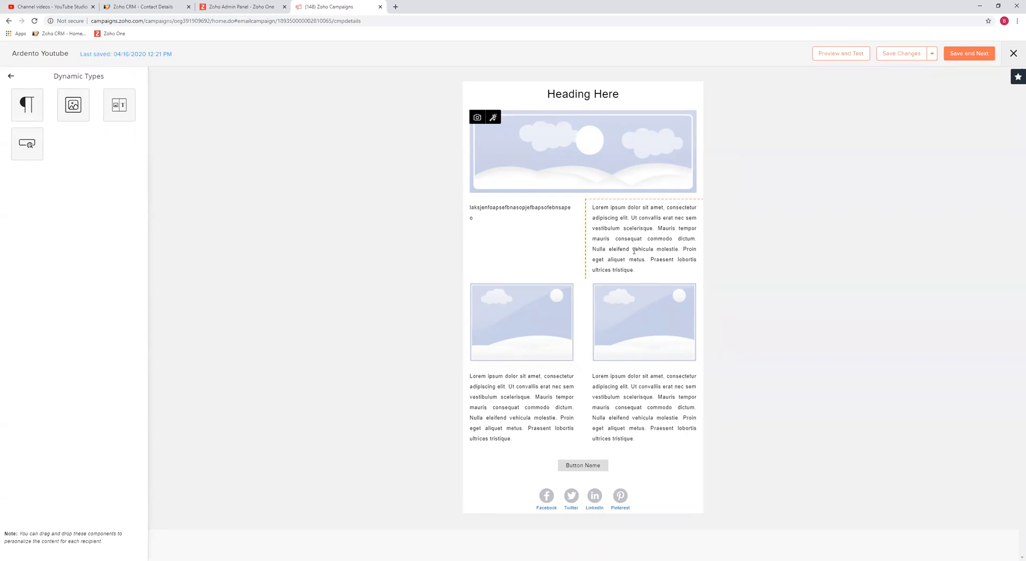
Save the email content, continue to the campaign details, and read the notice about sending the campaign for review
left_click(970, 52)
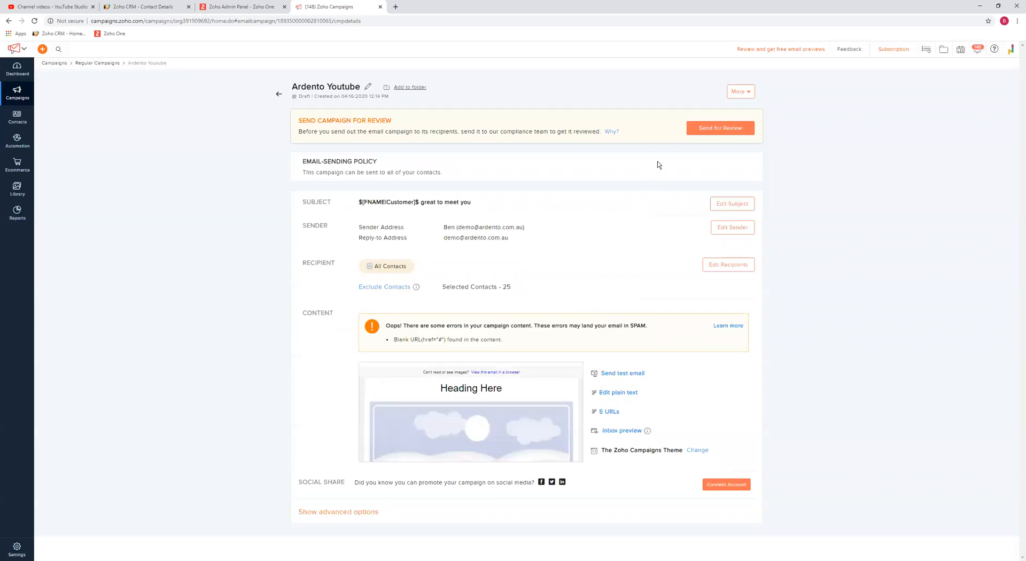
left_click_drag(297, 121, 351, 118)
left_click(409, 121)
left_click_drag(376, 131, 513, 132)
left_click(572, 131)
Open the automation workflows in Zoho Campaigns, and switch briefly to Zoho CRM to view the New Leads enquiries
mouse_move(16, 94)
mouse_move(19, 144)
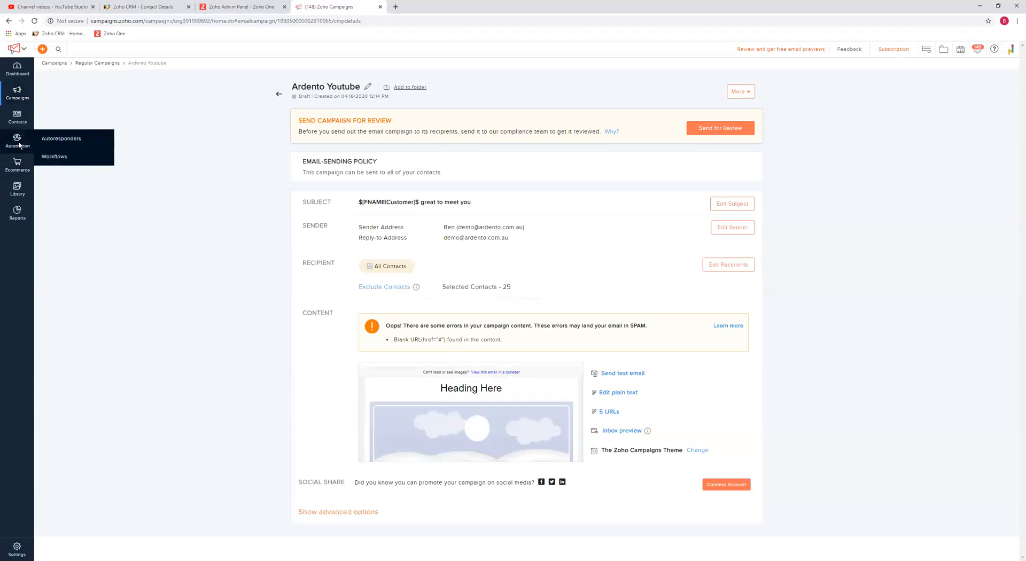
left_click(87, 158)
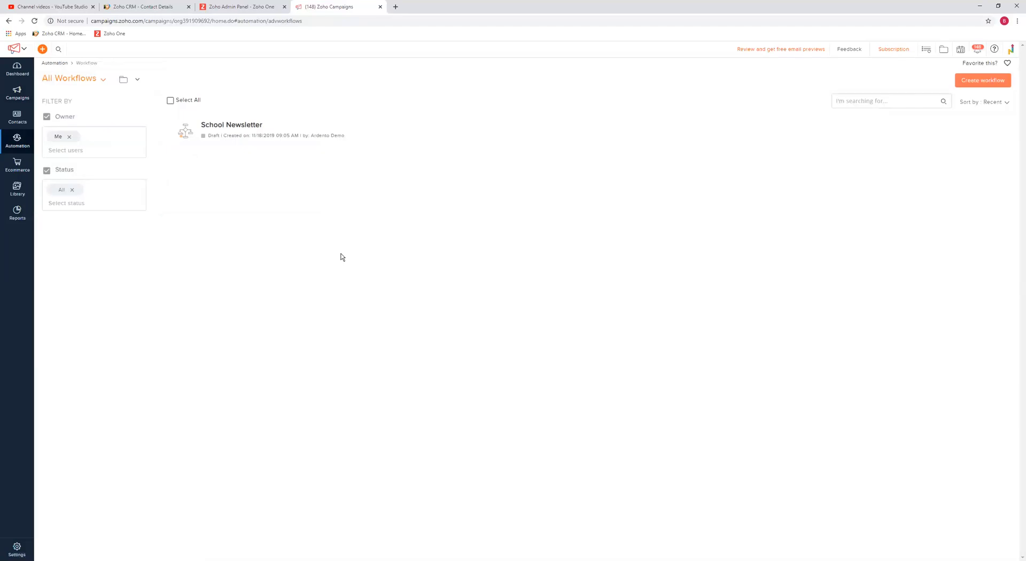
left_click(148, 8)
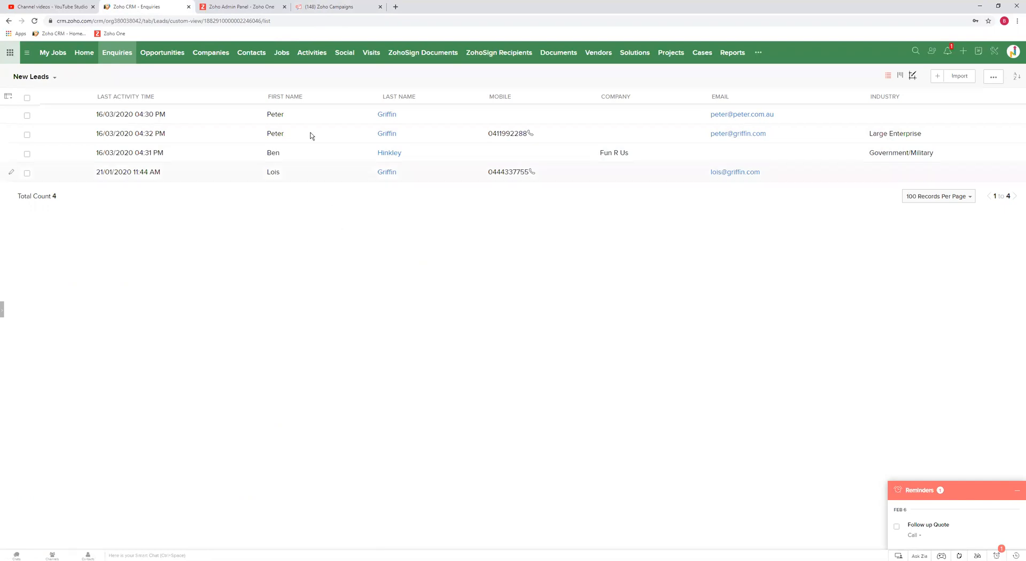
left_click(327, 7)
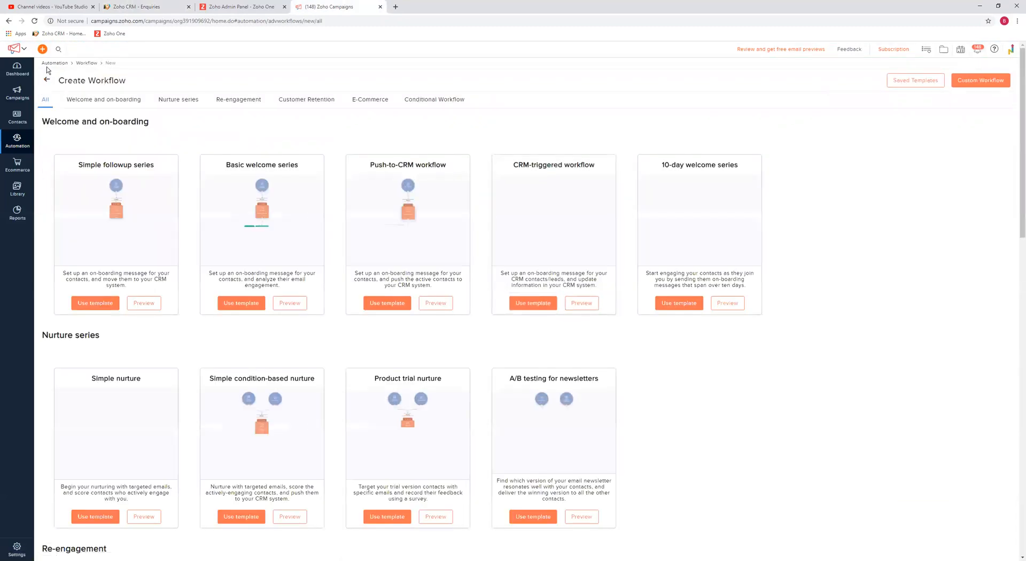
View the existing School Newsletter workflow and return to the workflow list
left_click(47, 79)
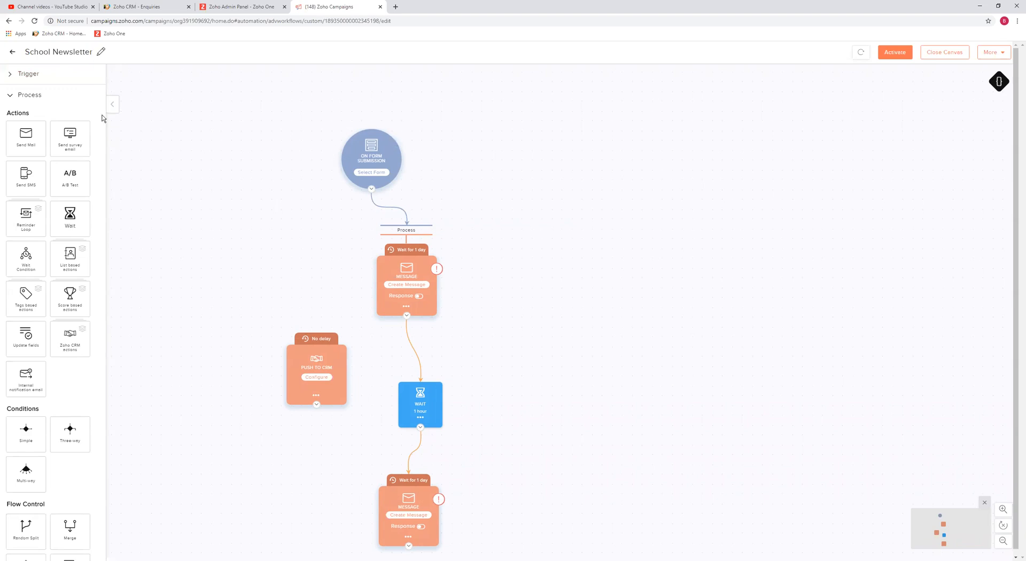
left_click(13, 51)
Create a new workflow from the Simple nurture template after browsing the workflow templates and previewing it
left_click(960, 83)
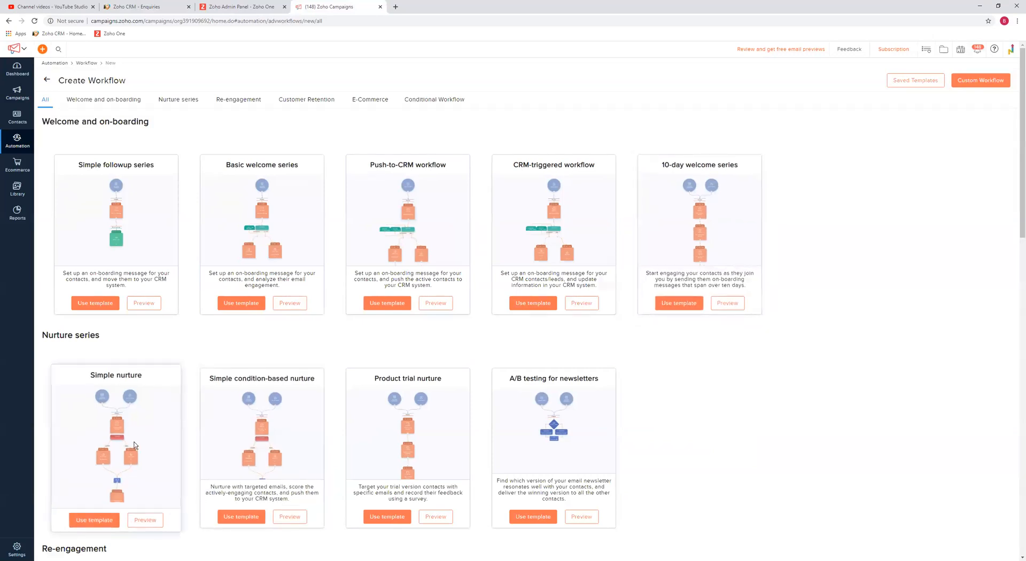
scroll(131, 442, "down", 8)
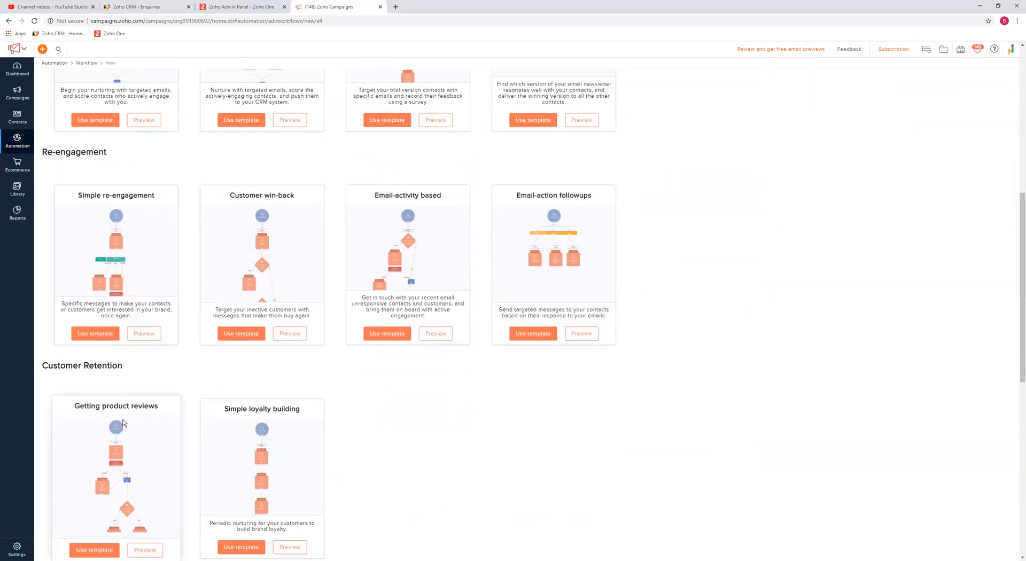
scroll(152, 173, "up", 4)
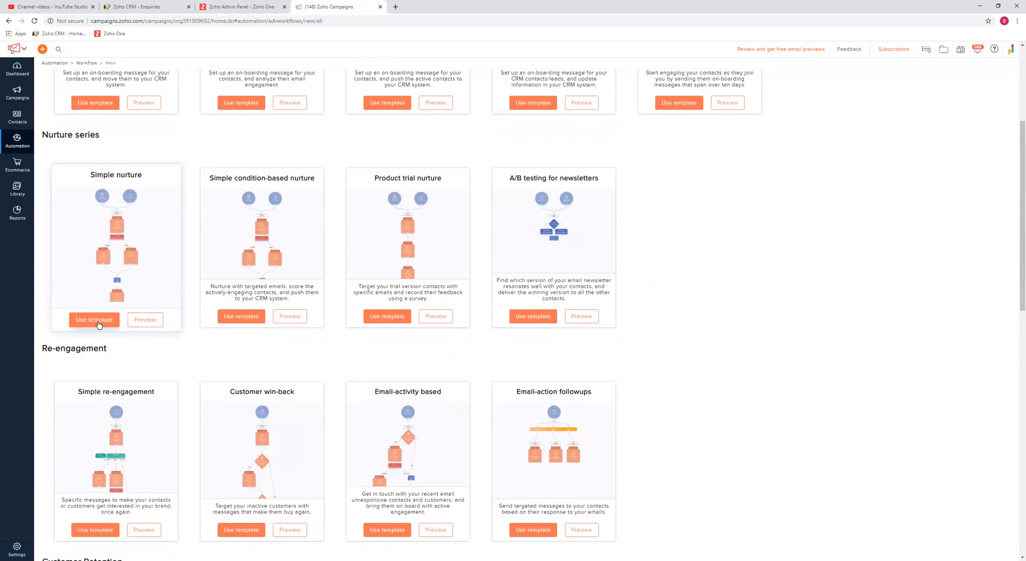
left_click(143, 320)
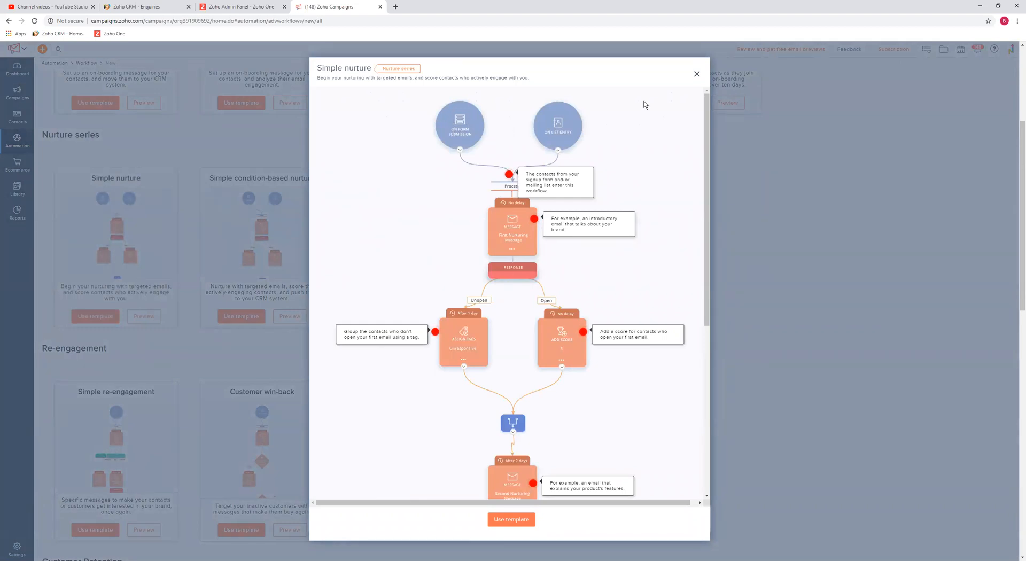
left_click(697, 76)
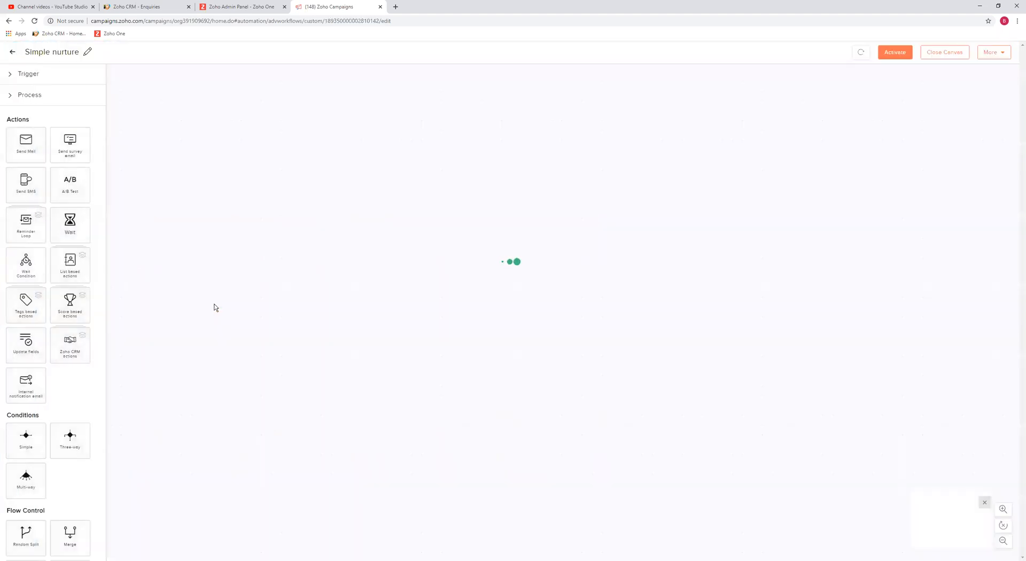
Switch to Zoho CRM to look at the New Leads enquiries, and return to the Simple nurture workflow
mouse_move(261, 123)
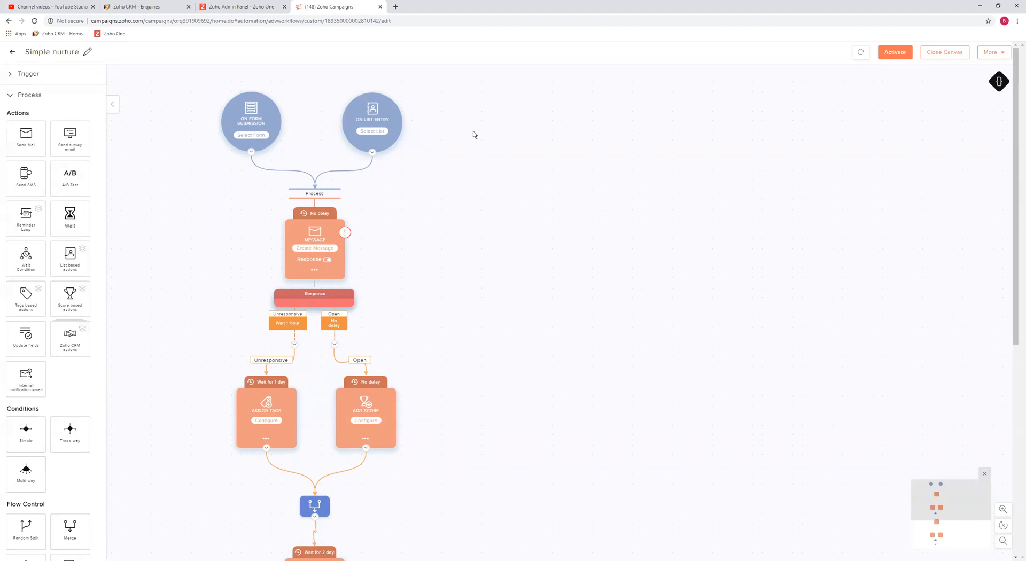
left_click(150, 6)
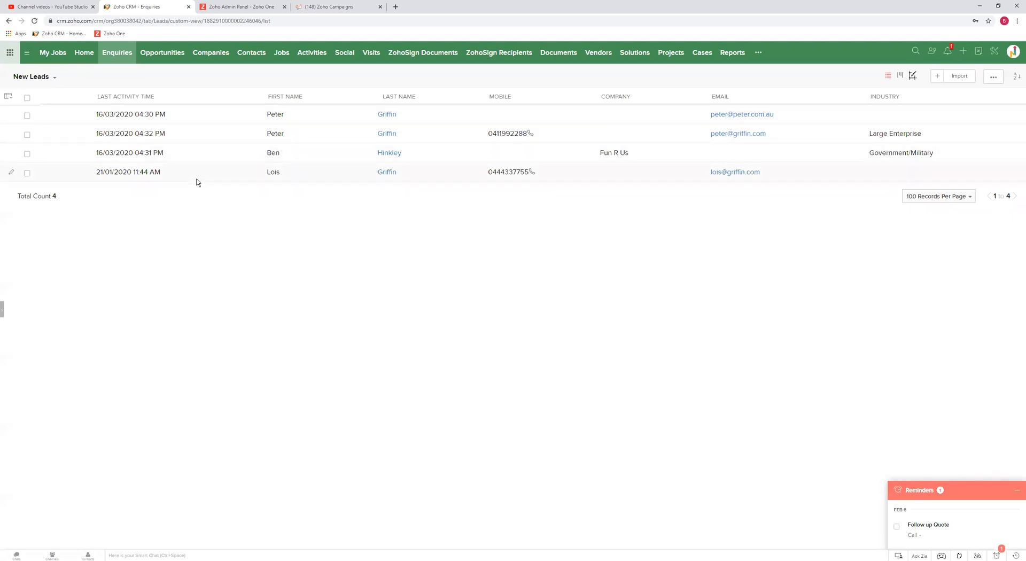
left_click(328, 9)
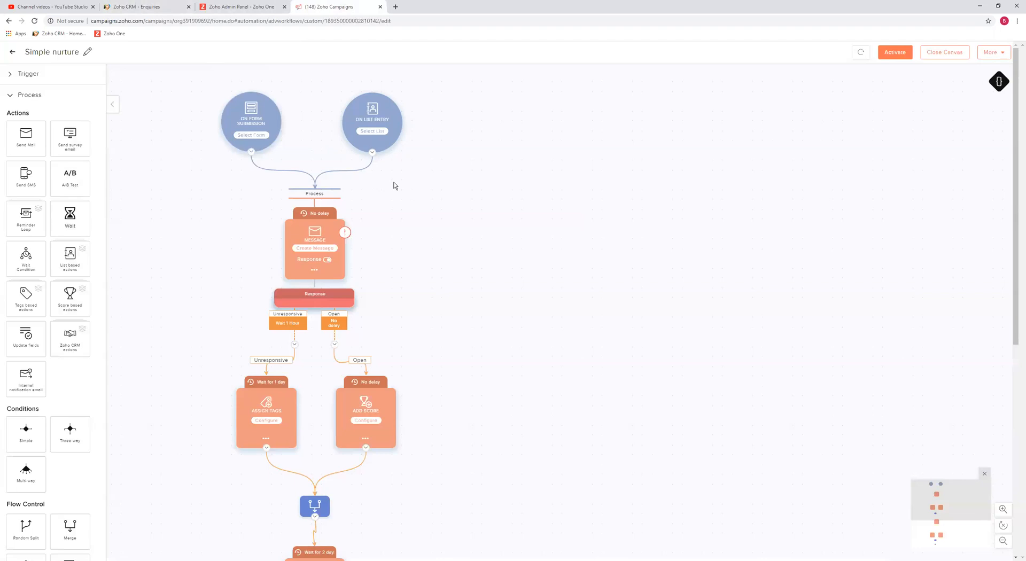
Set the mailing list of the On List Entry trigger to All Contacts
mouse_move(388, 131)
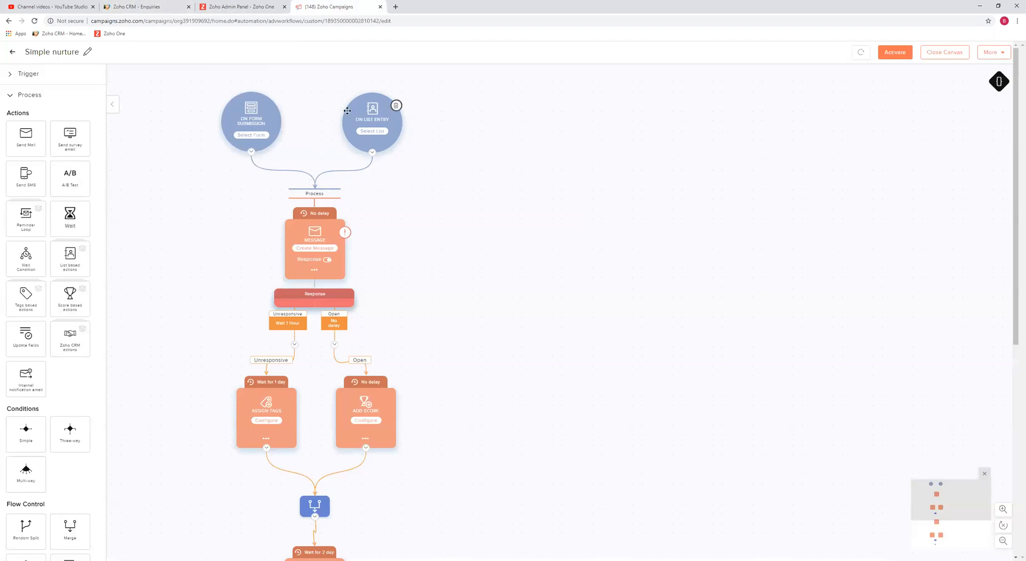
left_click(374, 145)
left_click(470, 104)
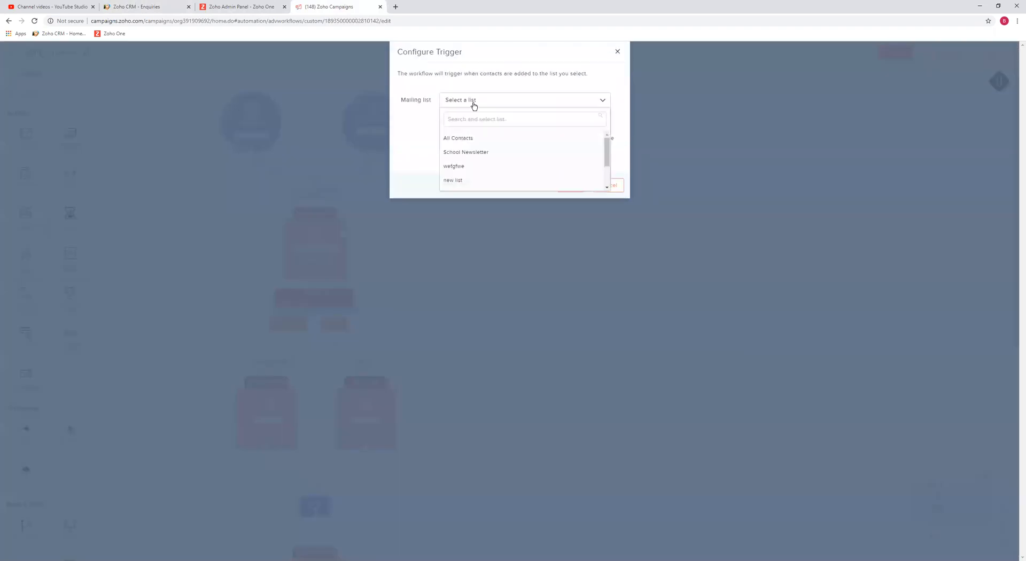
left_click(470, 139)
left_click(558, 187)
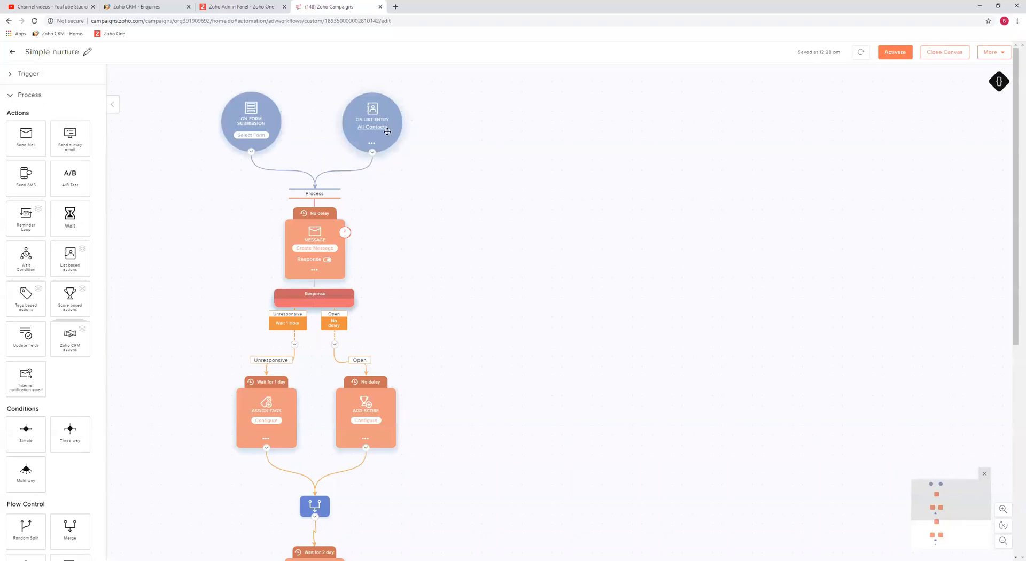
Delete the On Form Submission trigger and move the On List Entry trigger directly above the process
mouse_move(258, 102)
left_click(274, 106)
left_click(565, 123)
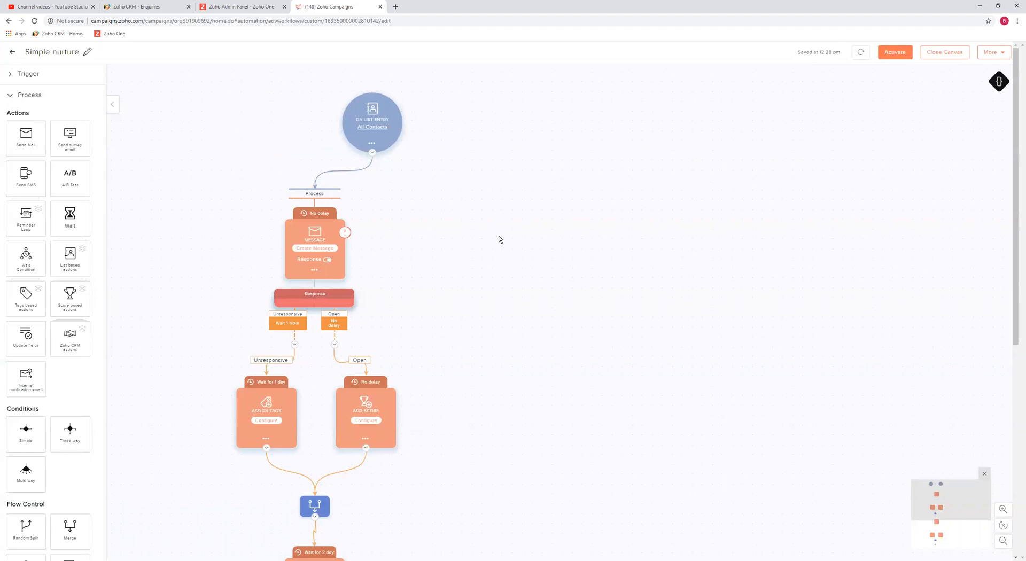
left_click_drag(373, 106, 318, 97)
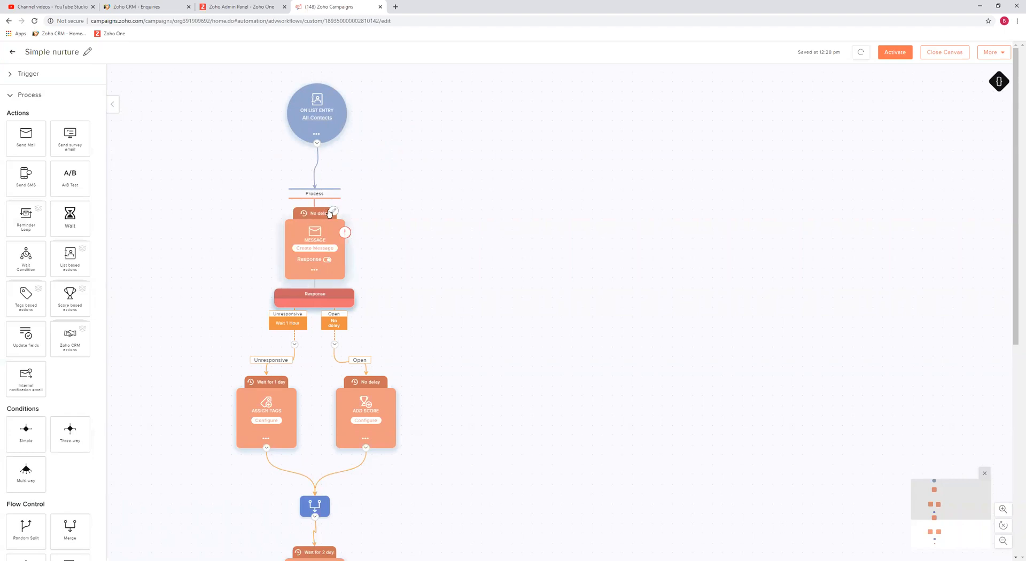
Check the New Leads list in Zoho CRM again and return to the workflow canvas in Zoho Campaigns
left_click(148, 7)
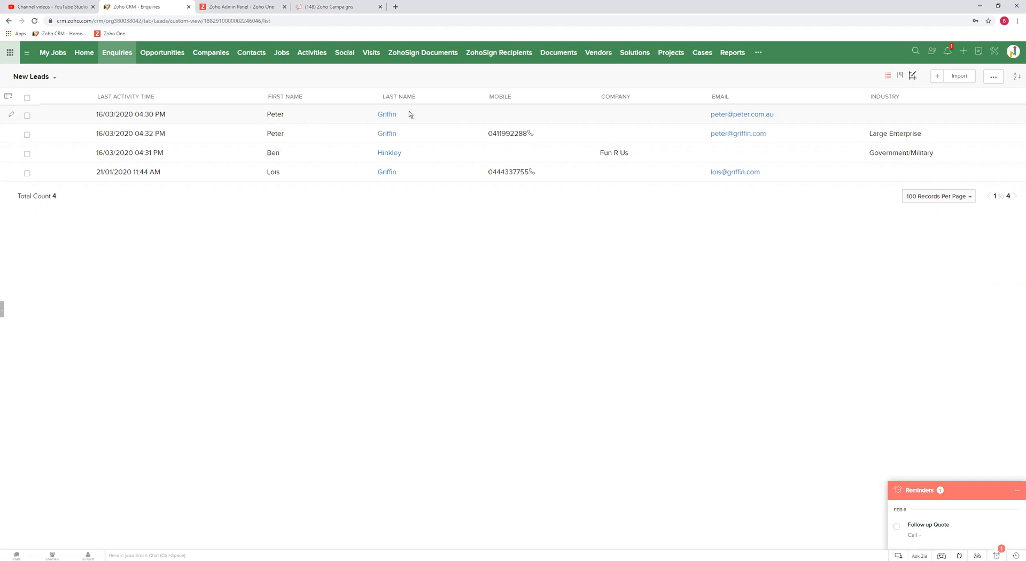
left_click(323, 6)
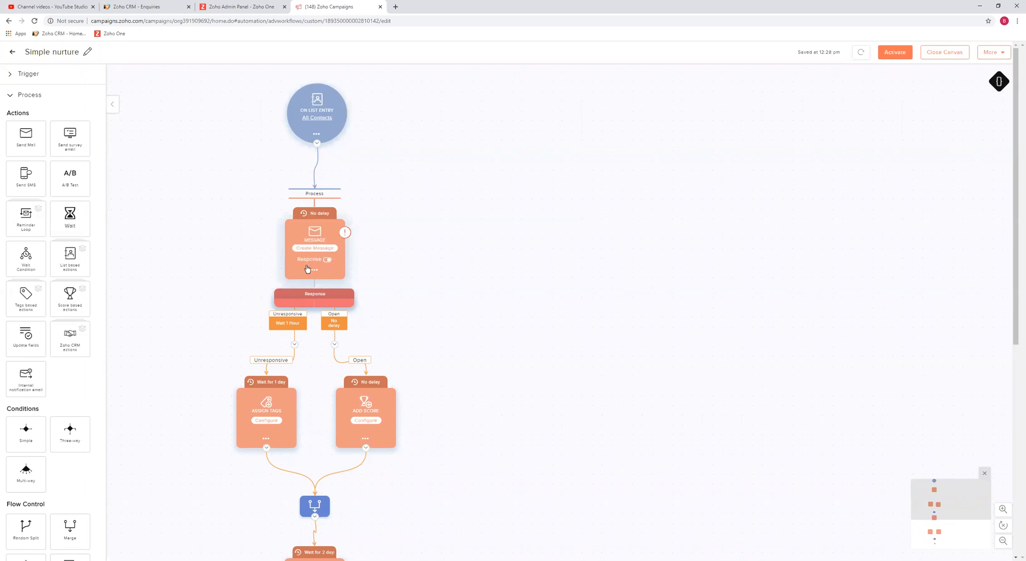
Look at the saved templates available for the first message's content, and return to the workflow canvas
left_click(314, 248)
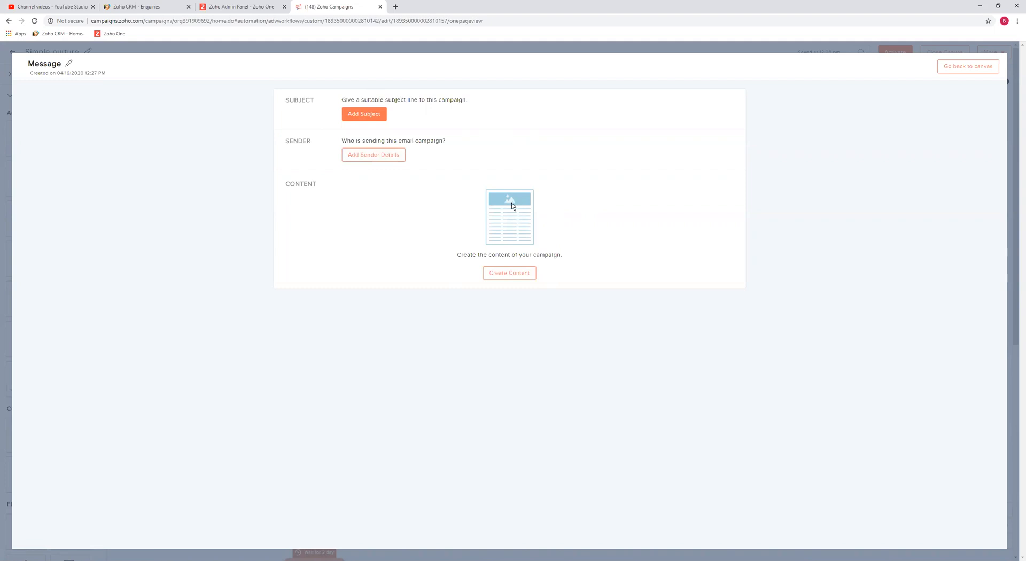
left_click(512, 274)
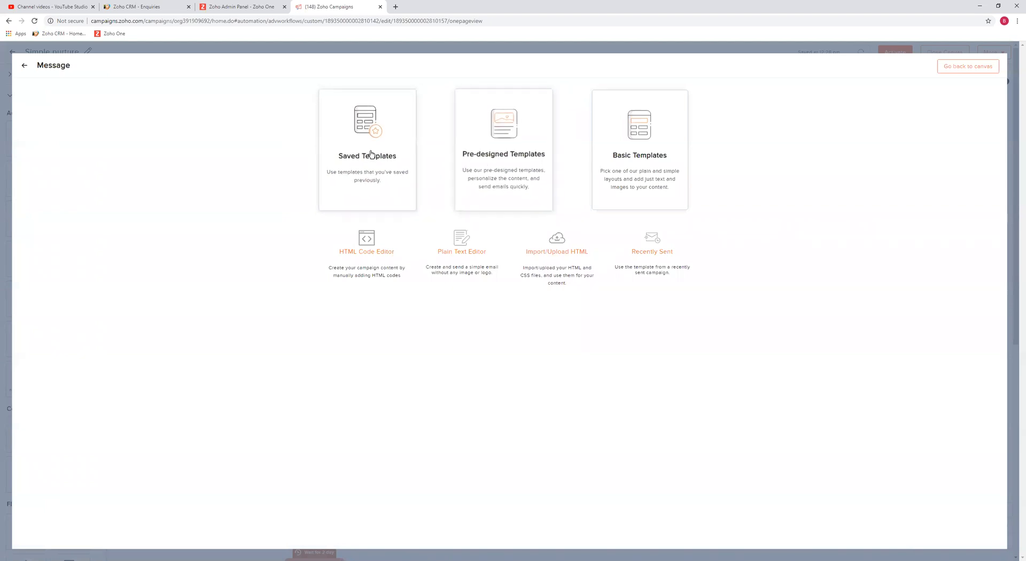
left_click(377, 193)
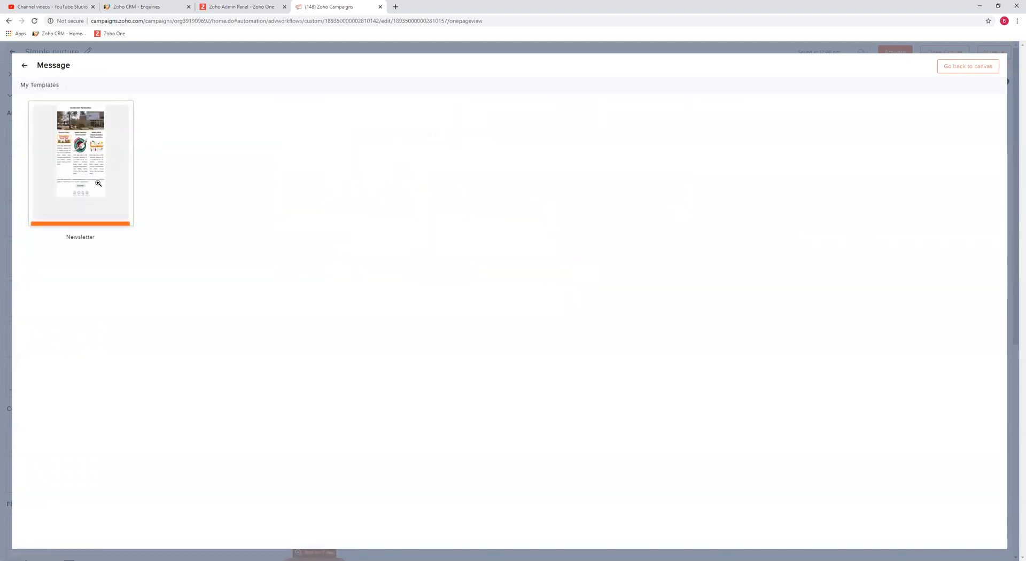
left_click(962, 68)
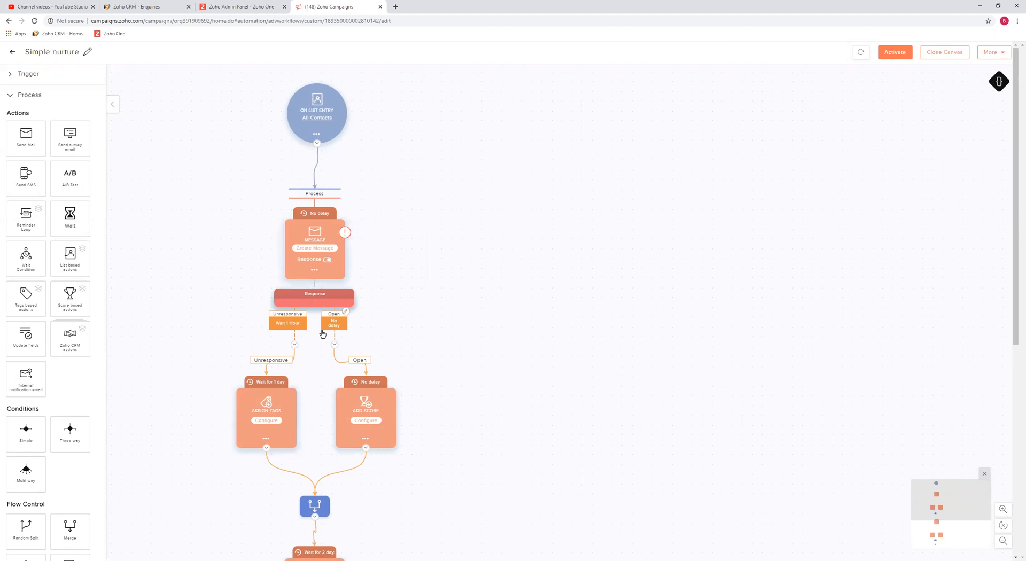
Move the first message and its response block up closer to the On List Entry trigger
scroll(299, 400, "down", 3)
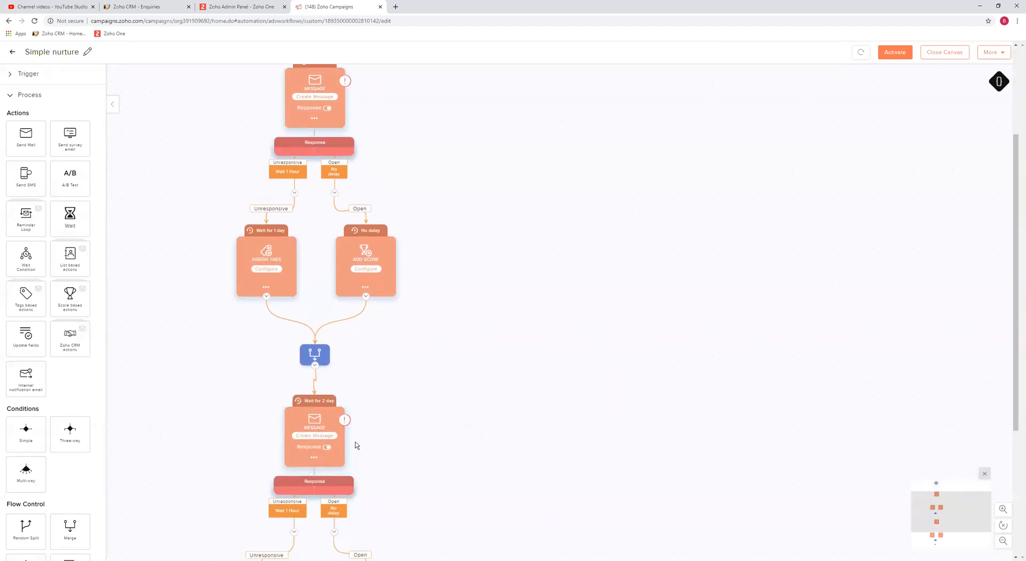
scroll(356, 445, "down", 4)
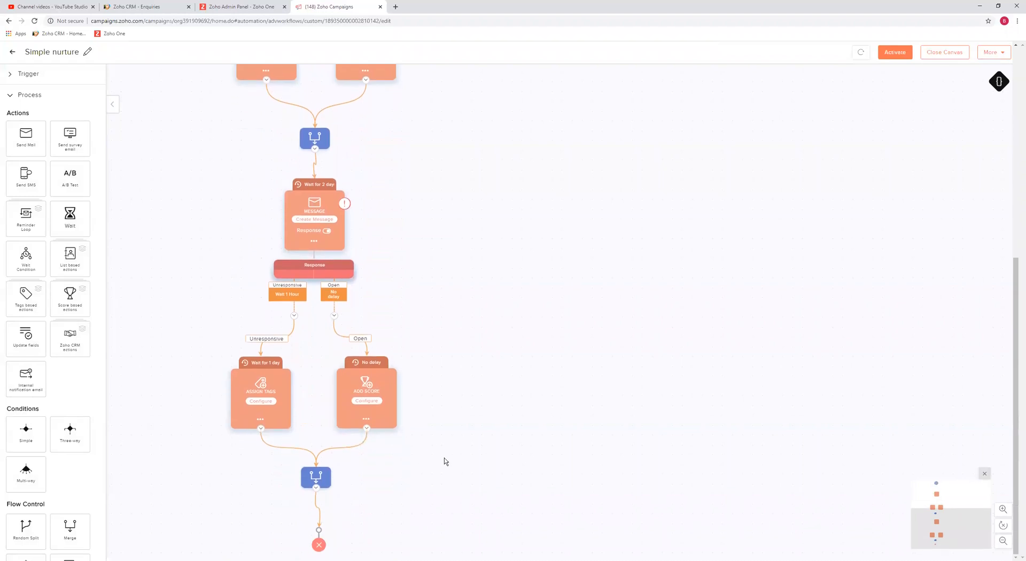
scroll(446, 462, "up", 7)
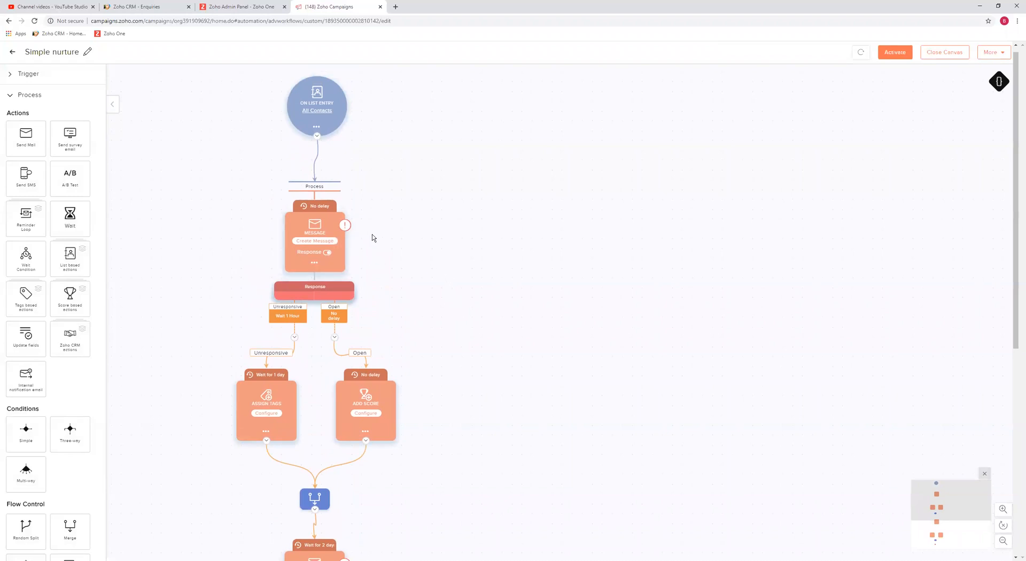
left_click(314, 263)
left_click_drag(314, 220, 268, 208)
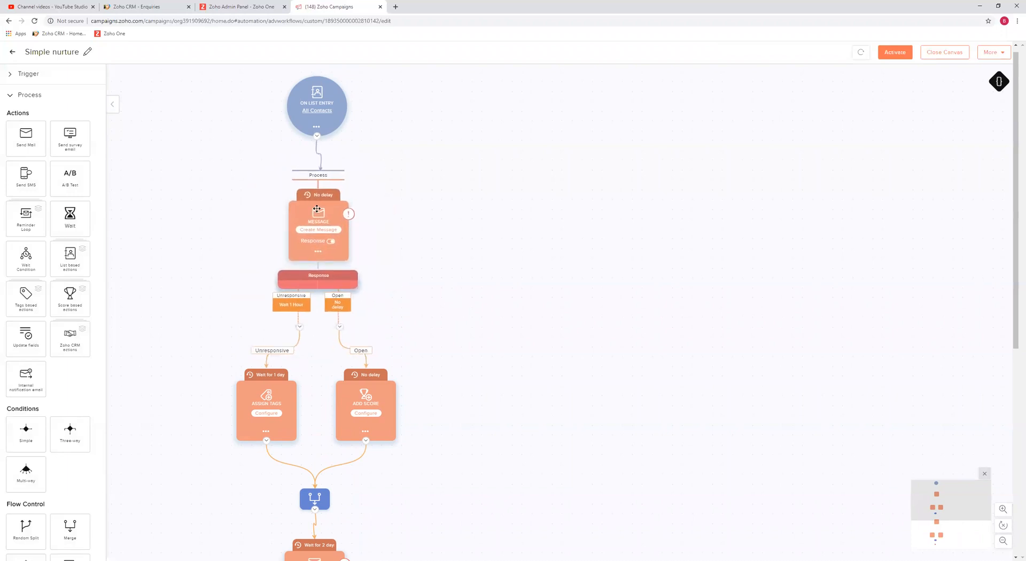
Add a separate Send Mail action beside the first message and try to save its response setup with only Unresponsive selected, then cancel
left_click_drag(24, 141, 459, 203)
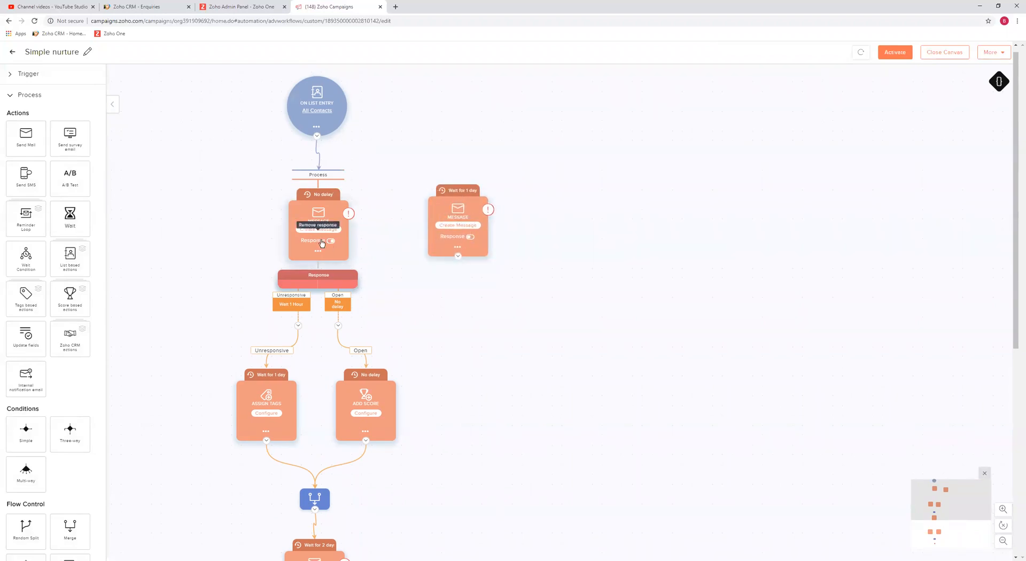
mouse_move(324, 277)
left_mouse_down()
mouse_move(340, 267)
mouse_move(310, 271)
mouse_move(328, 265)
left_mouse_up()
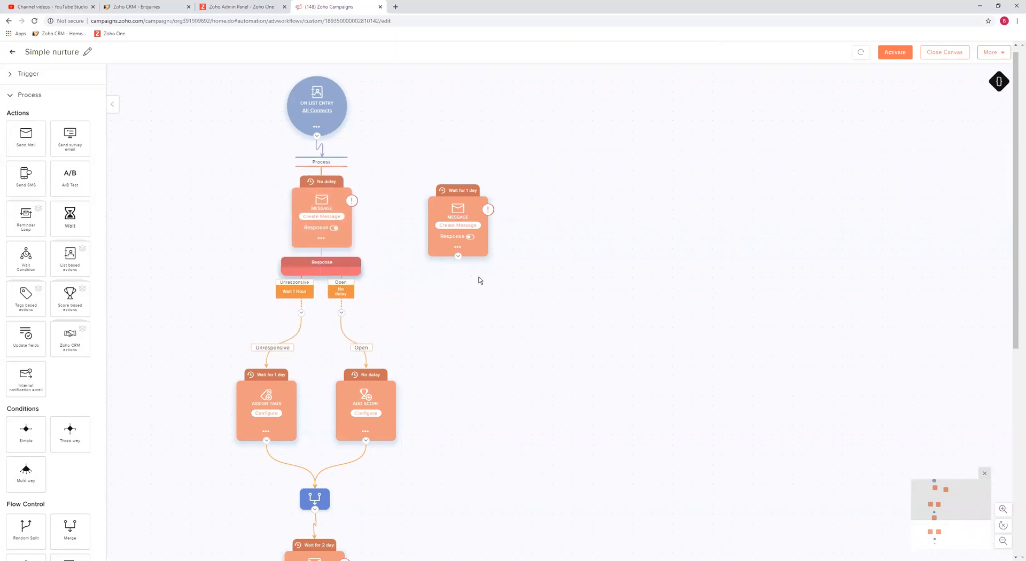
left_click(470, 238)
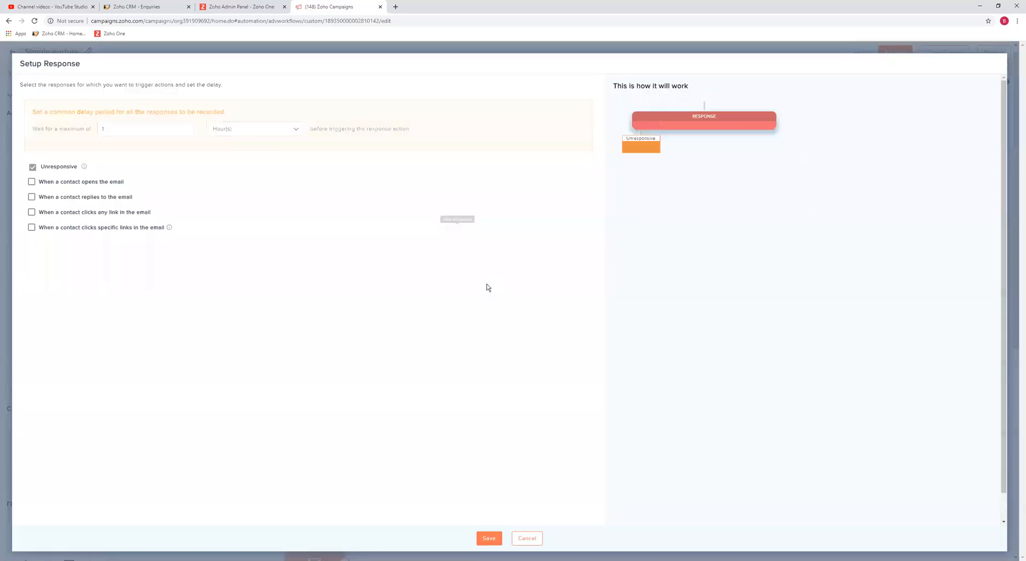
left_click(488, 538)
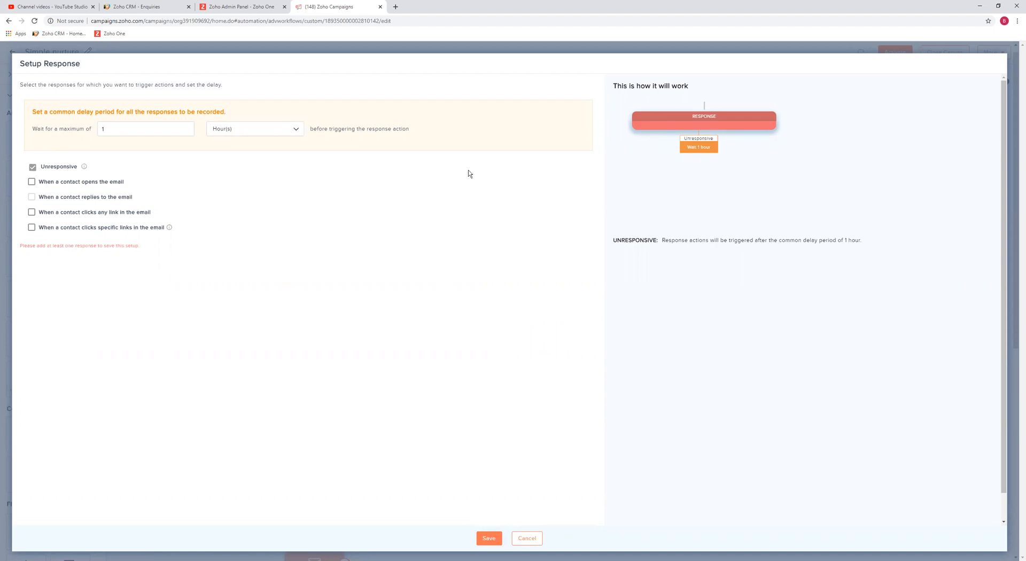
left_click(526, 539)
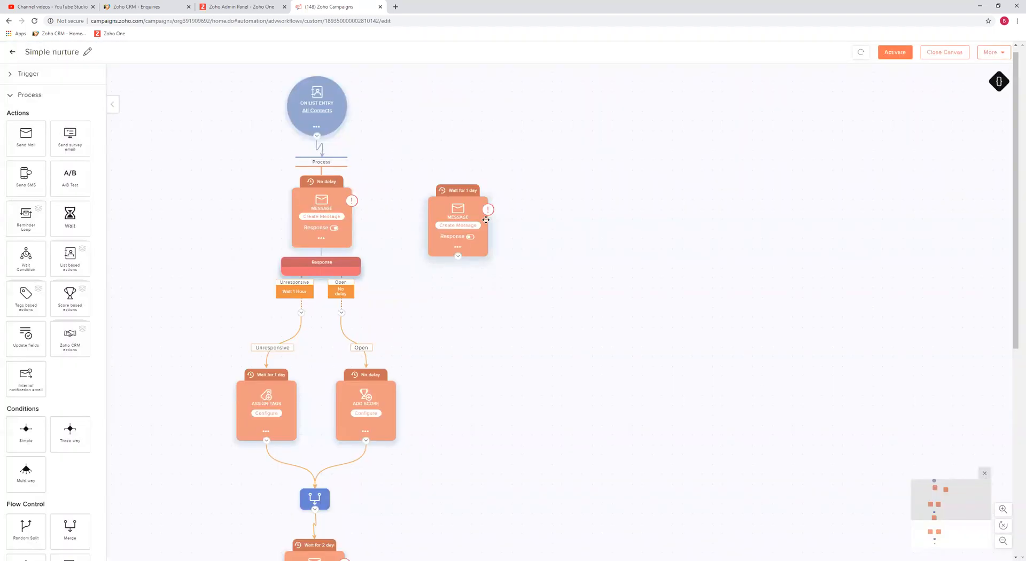
Move the extra message further from the flow and delete it from the canvas
mouse_move(476, 188)
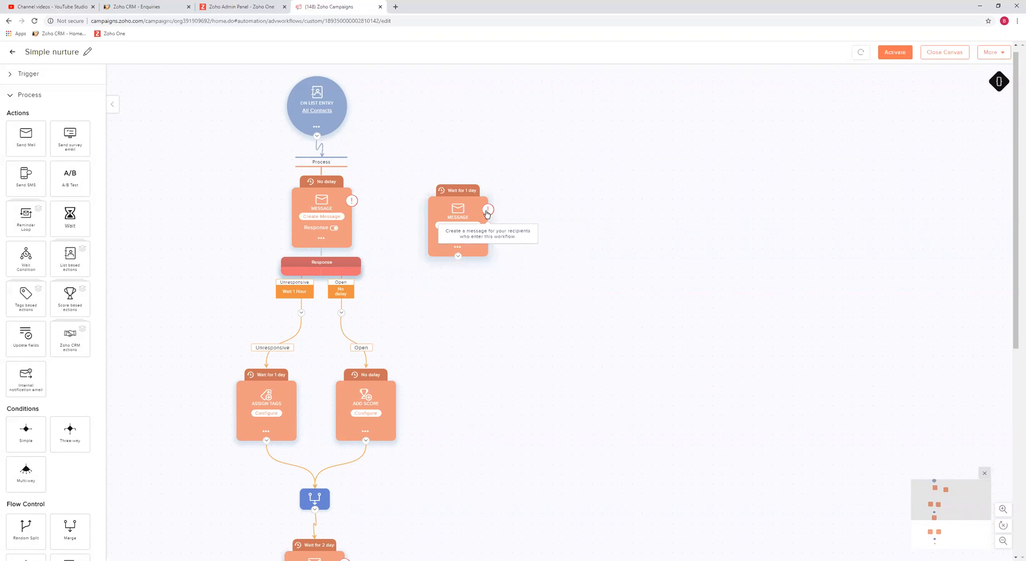
left_click_drag(452, 195, 516, 186)
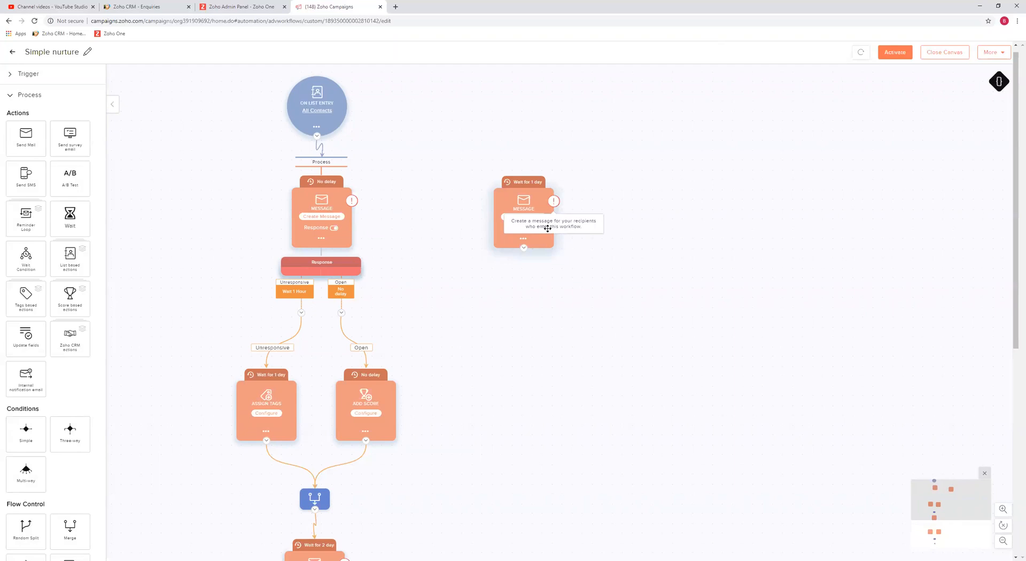
left_click(524, 239)
left_click(538, 254)
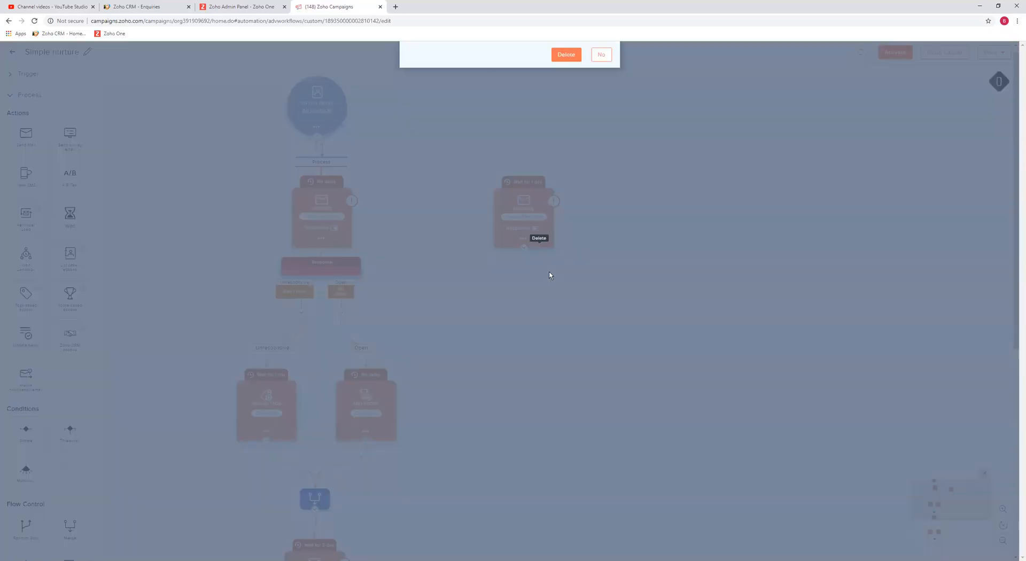
left_click(600, 123)
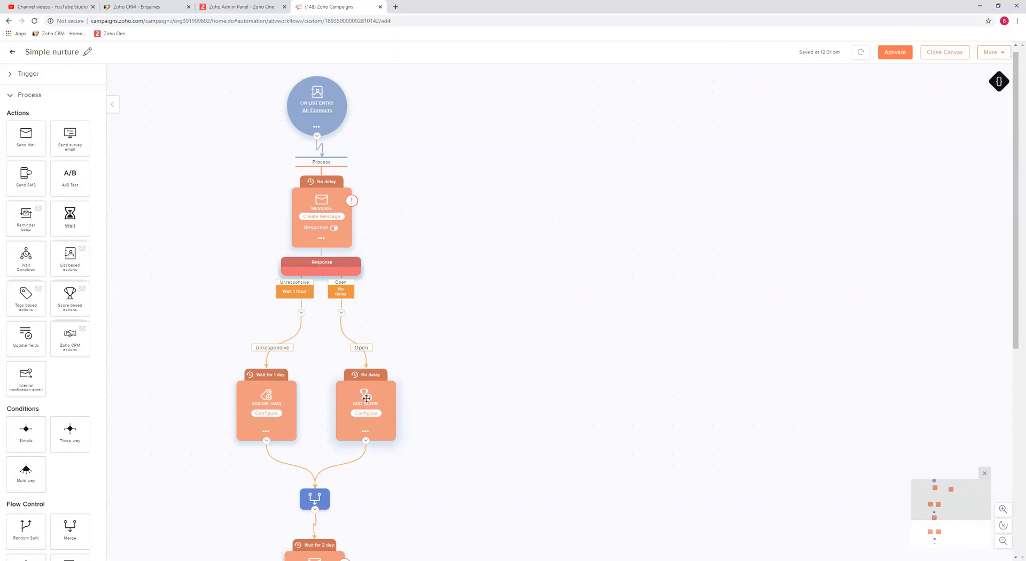
Add a Send SMS action beside the first merge block and delete it again
scroll(438, 382, "down", 3)
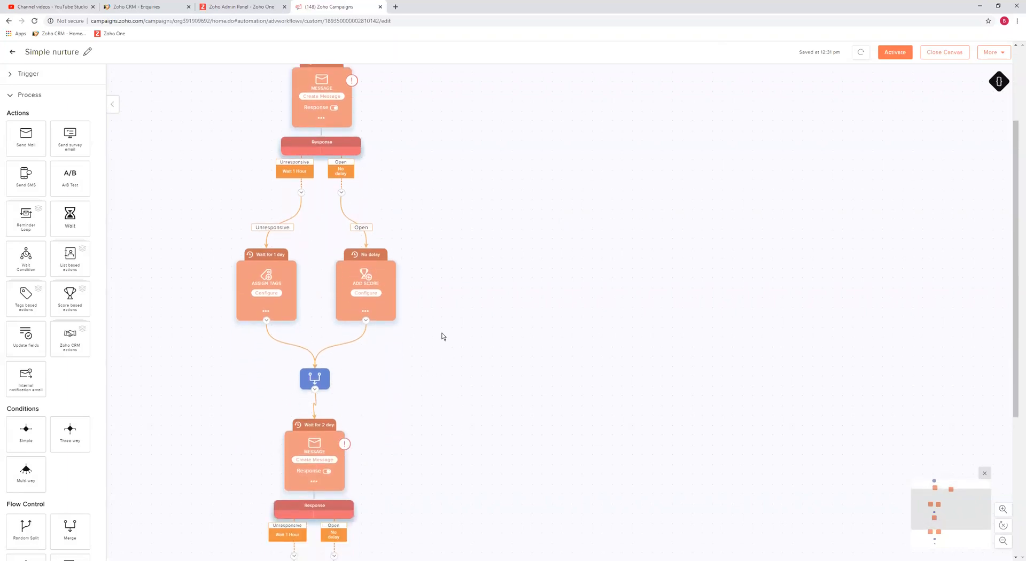
scroll(326, 397, "down", 2)
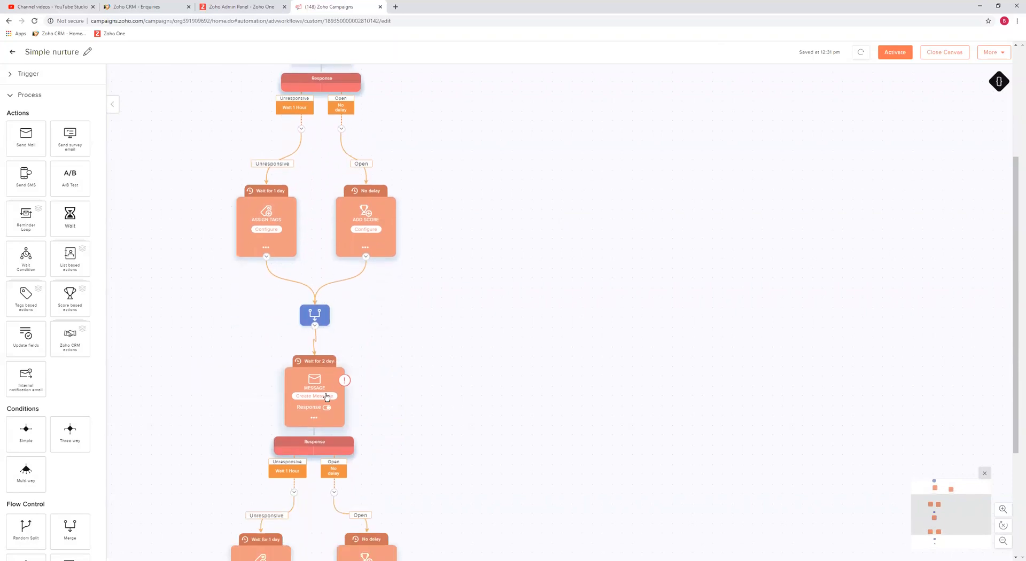
scroll(323, 398, "down", 2)
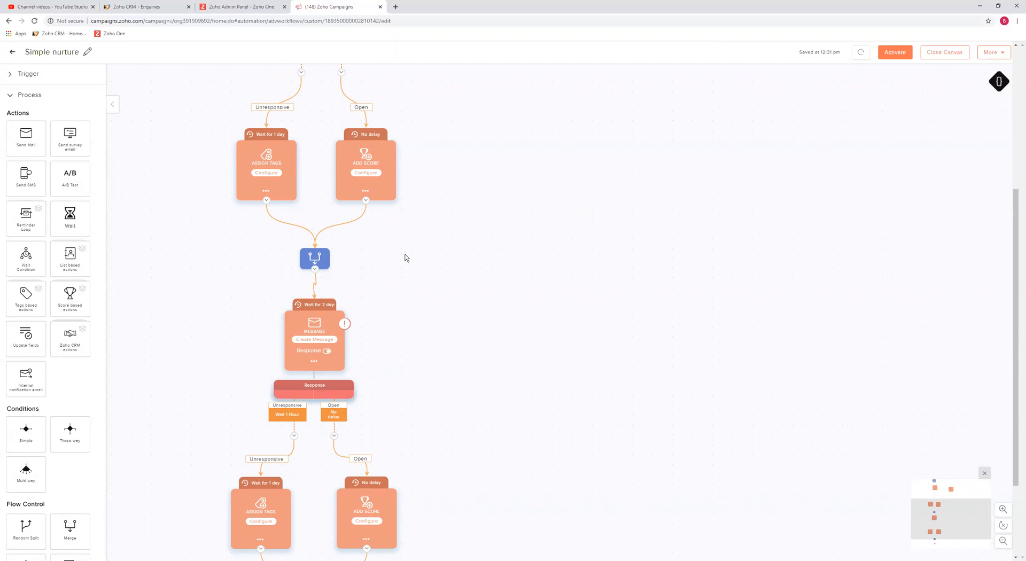
left_click_drag(406, 258, 405, 255)
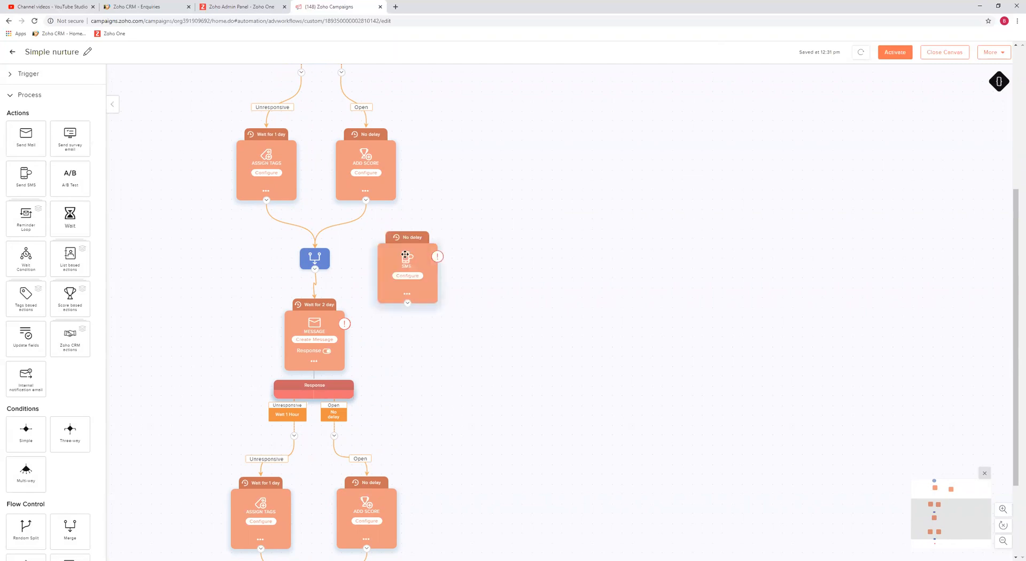
left_click(406, 296)
left_click(421, 309)
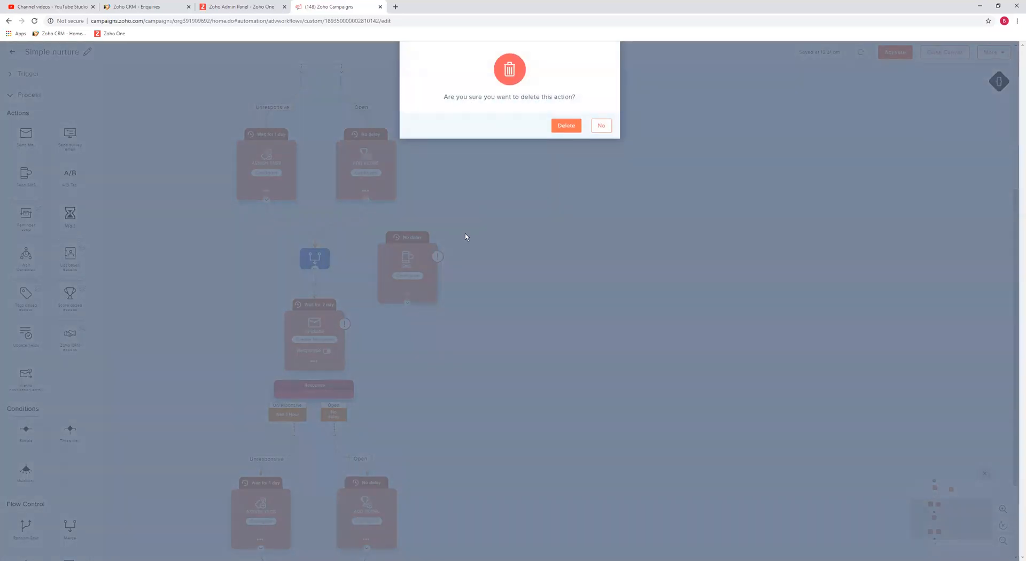
left_click(565, 126)
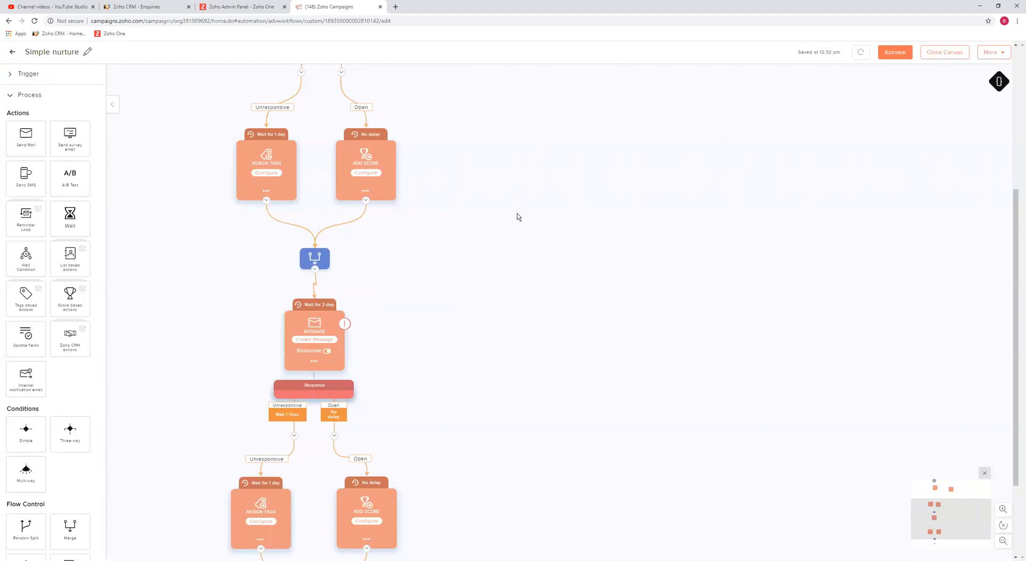
Review the workflow down to its end, and look through the available triggers and process actions
scroll(394, 266, "up", 3)
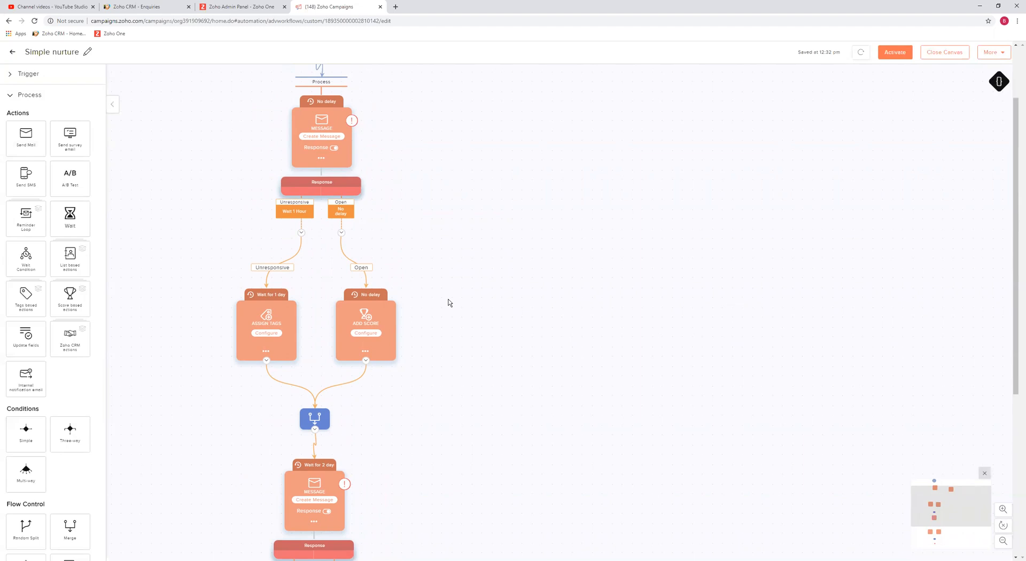
scroll(447, 302, "down", 5)
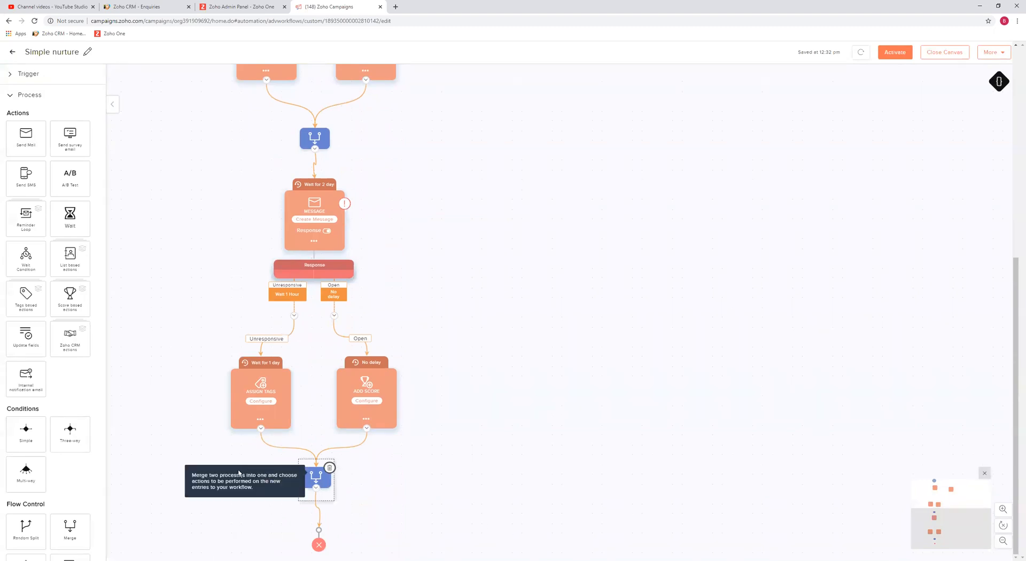
scroll(46, 390, "down", 2)
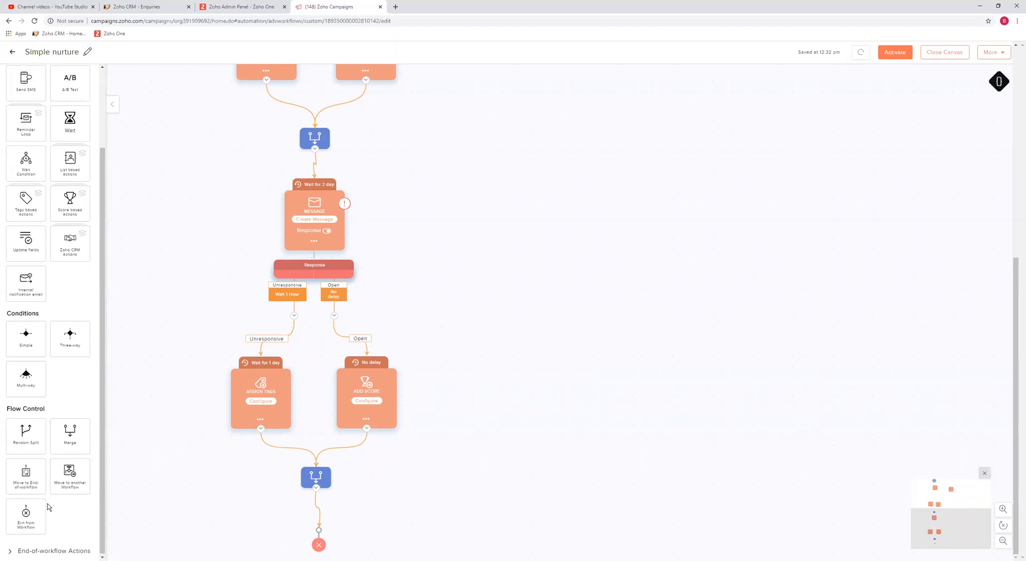
scroll(49, 506, "up", 2)
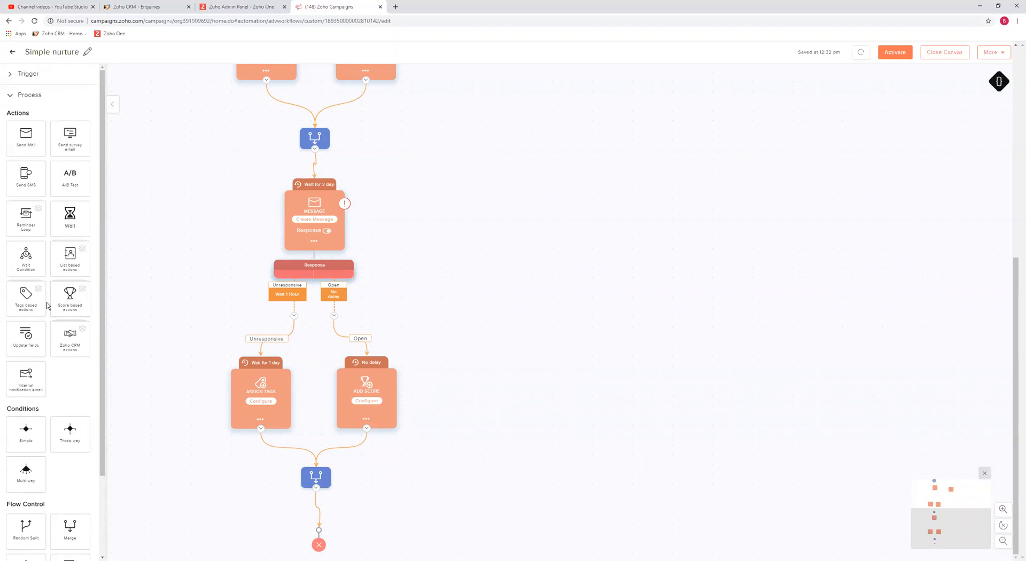
left_click(43, 79)
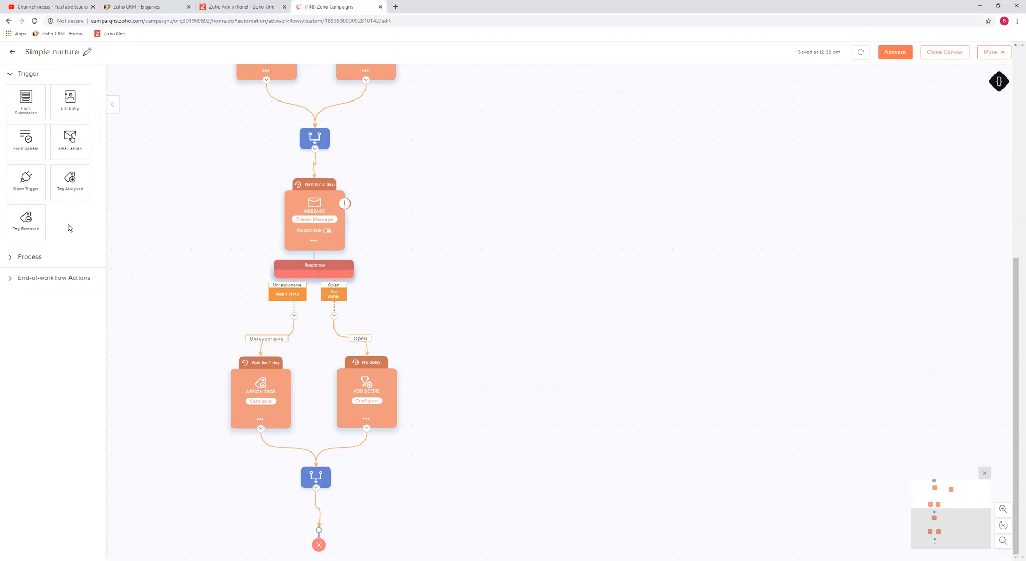
left_click(36, 78)
left_click(33, 95)
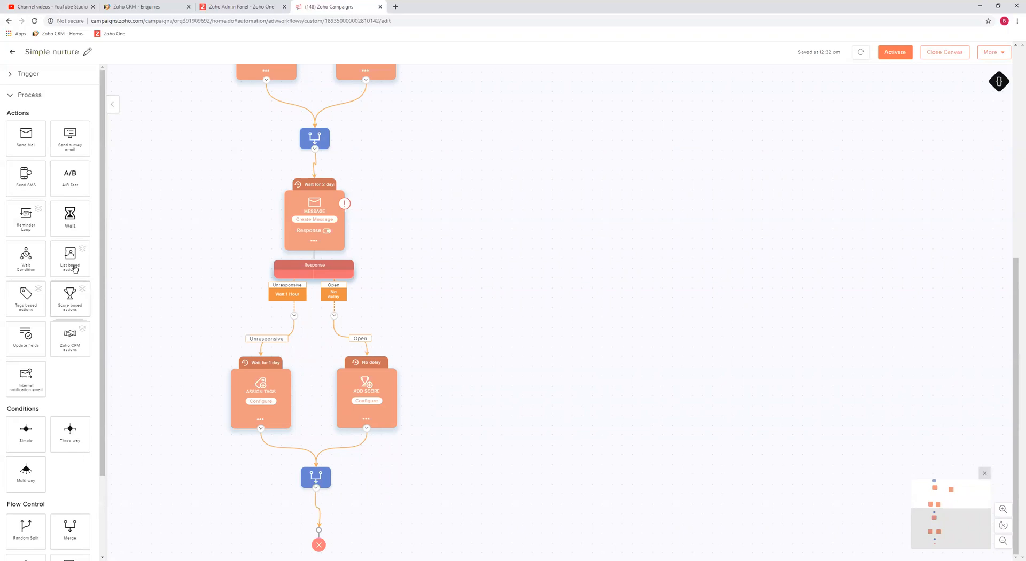
Add a Send survey email action beside the second message and delete it again
left_click_drag(68, 133, 414, 190)
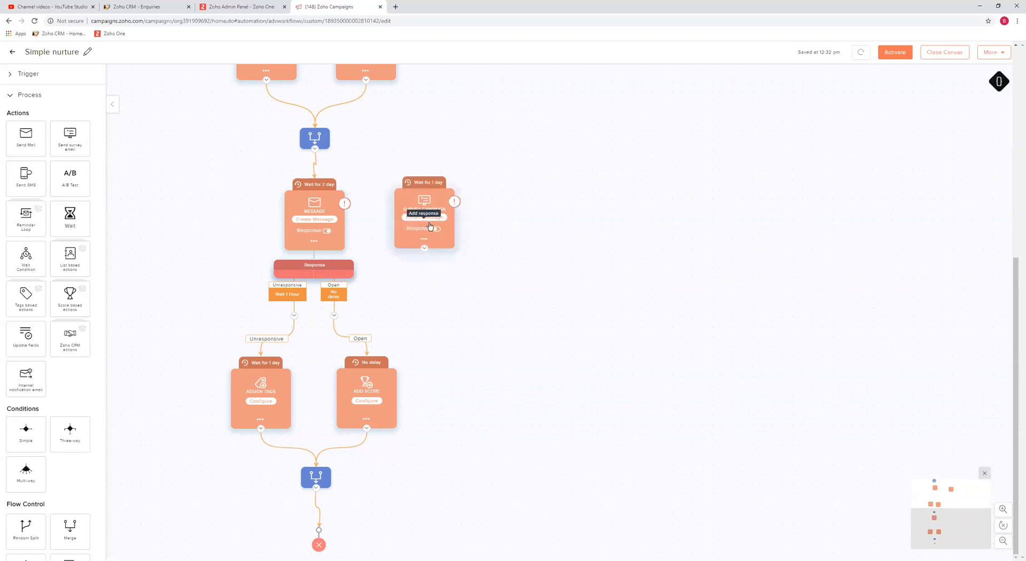
left_click(424, 239)
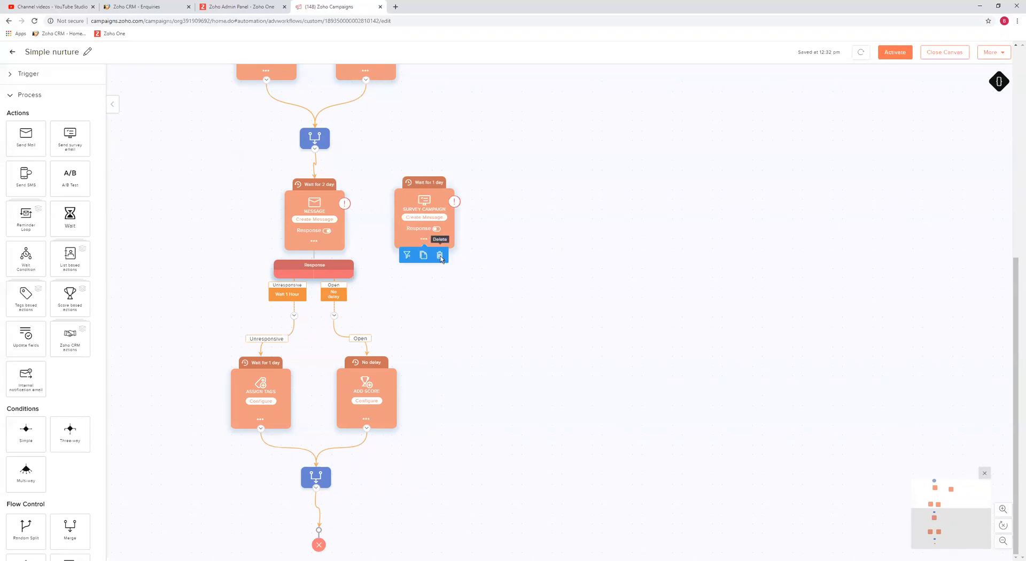
left_click(439, 254)
left_click(565, 125)
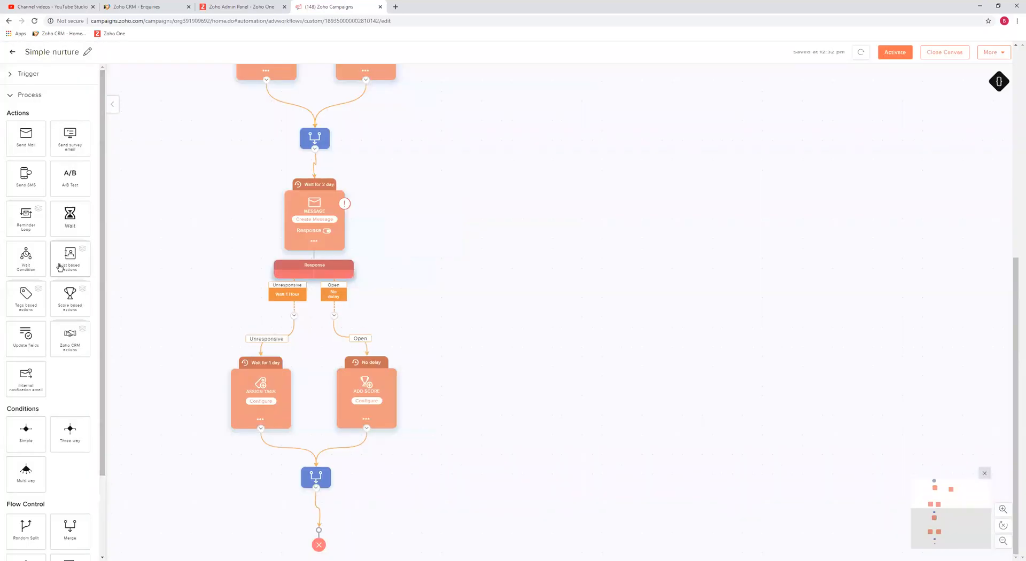
Look through the available process actions, conditions and flow control elements
scroll(70, 364, "down", 2)
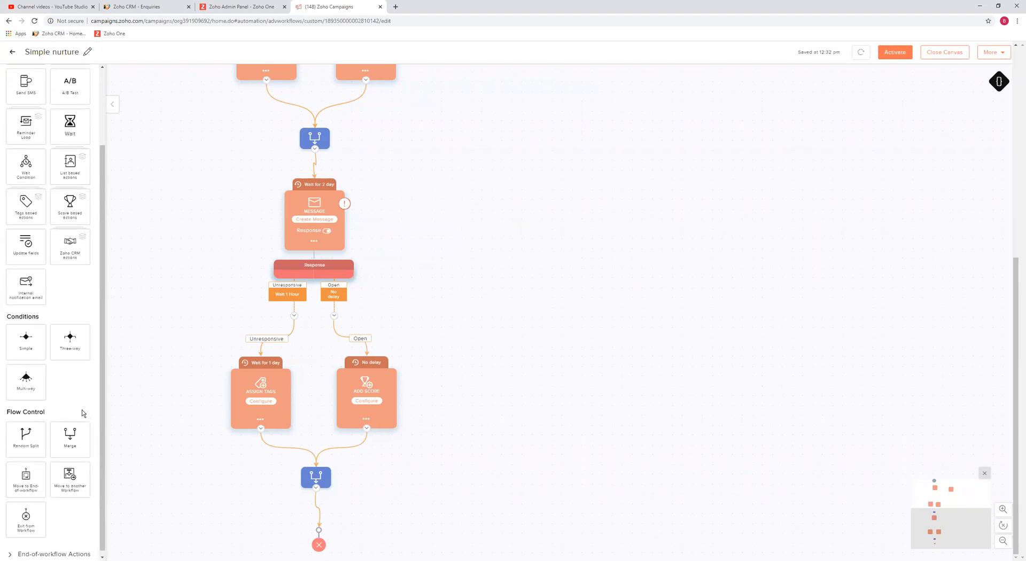
scroll(73, 420, "up", 2)
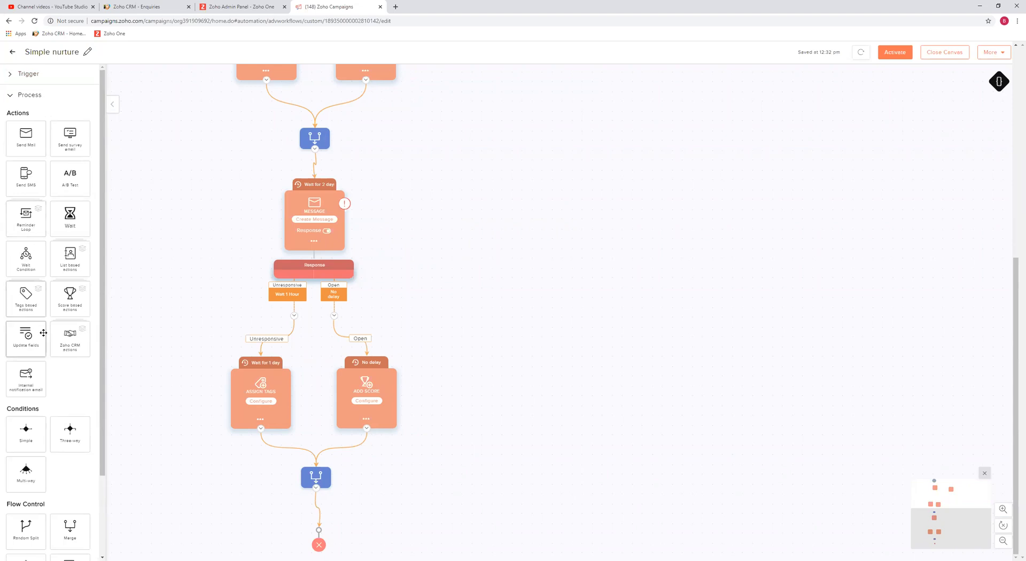
scroll(70, 369, "down", 2)
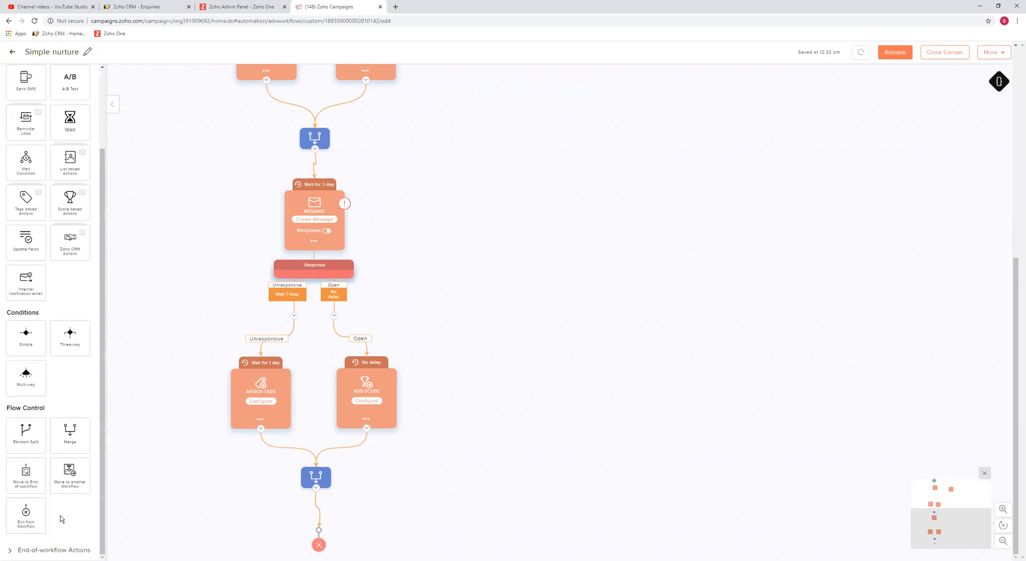
Add a Move to another workflow action beside the last Add Score action and delete it again
left_click_drag(67, 478, 492, 410)
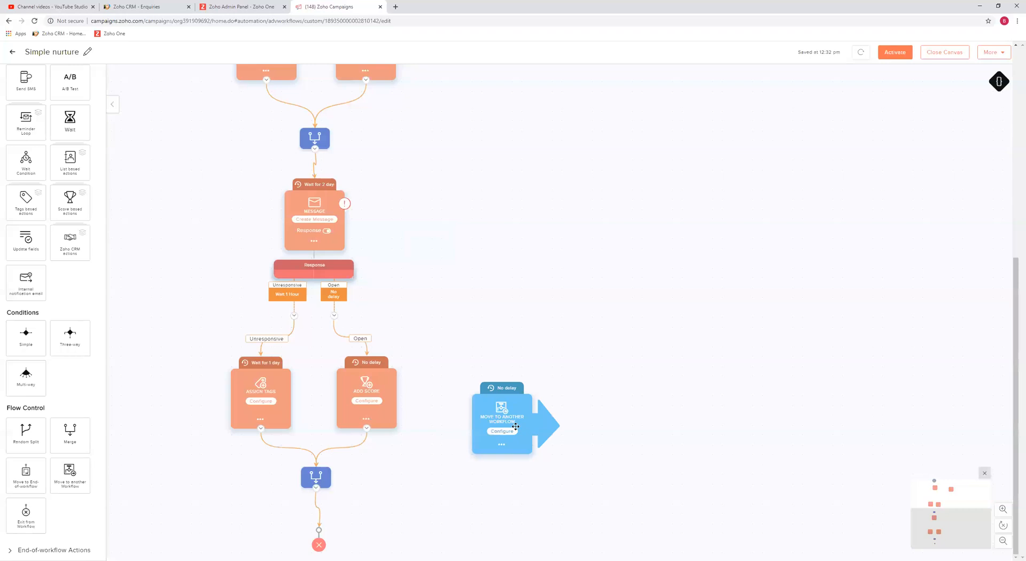
left_click(501, 445)
left_click(520, 461)
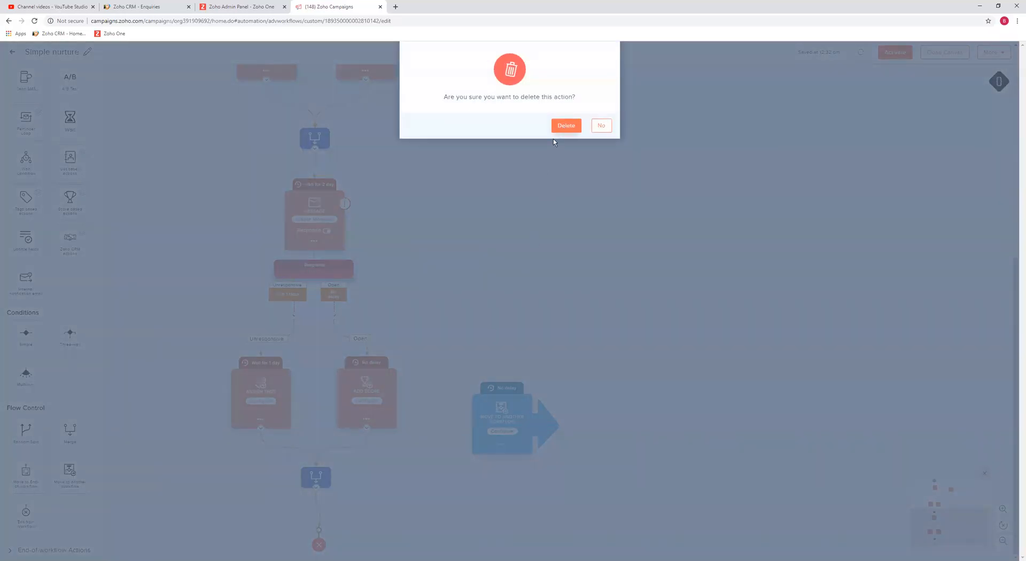
left_click(565, 125)
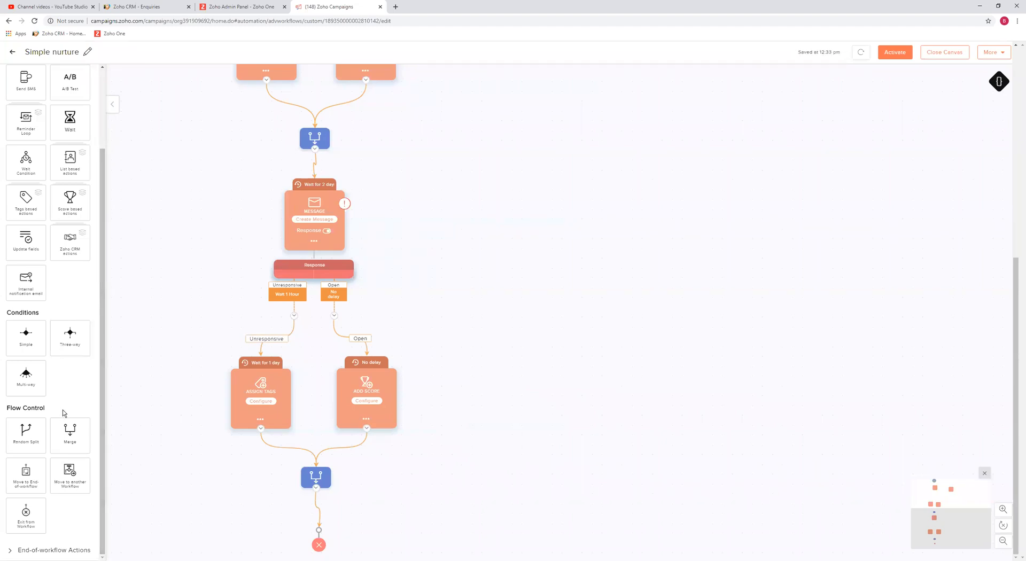
Place a Remove from List action on the canvas beside the second message
scroll(64, 413, "up", 4)
left_click(74, 262)
left_click(14, 110)
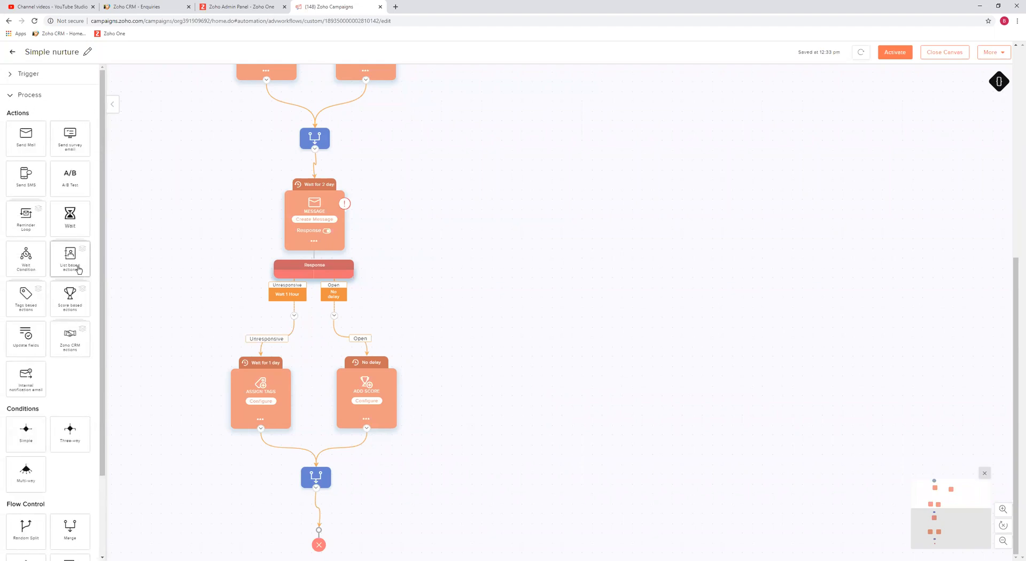
left_click(75, 269)
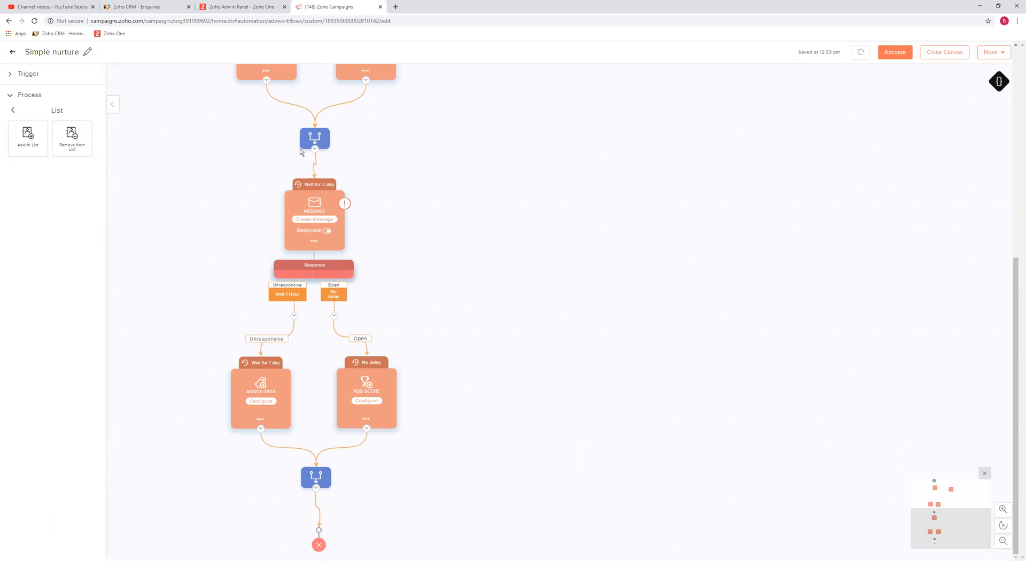
left_click_drag(72, 141, 486, 211)
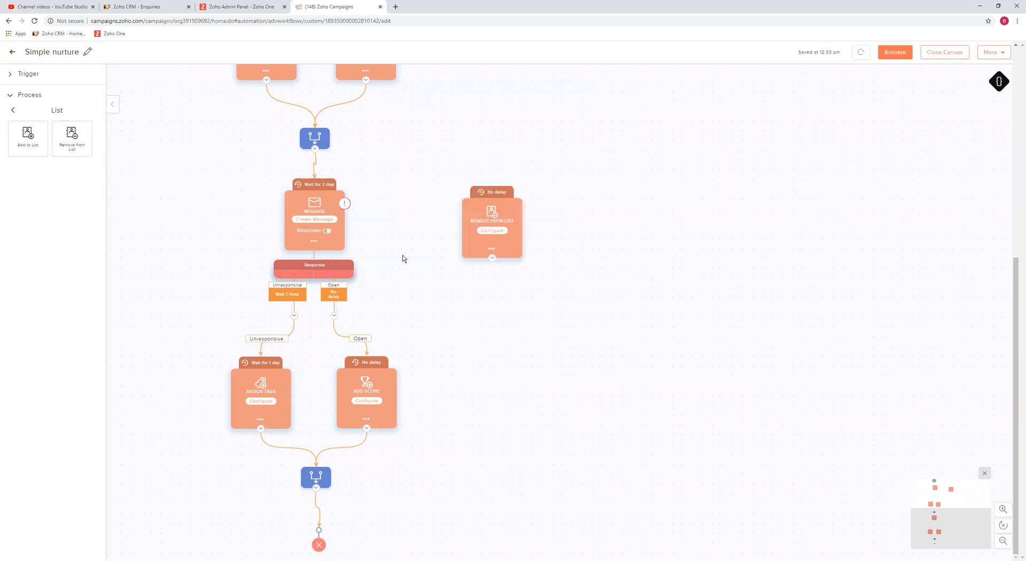
Disconnect the first Add Score action from the merge block and connect it to the Remove from List action instead
scroll(393, 193, "up", 3)
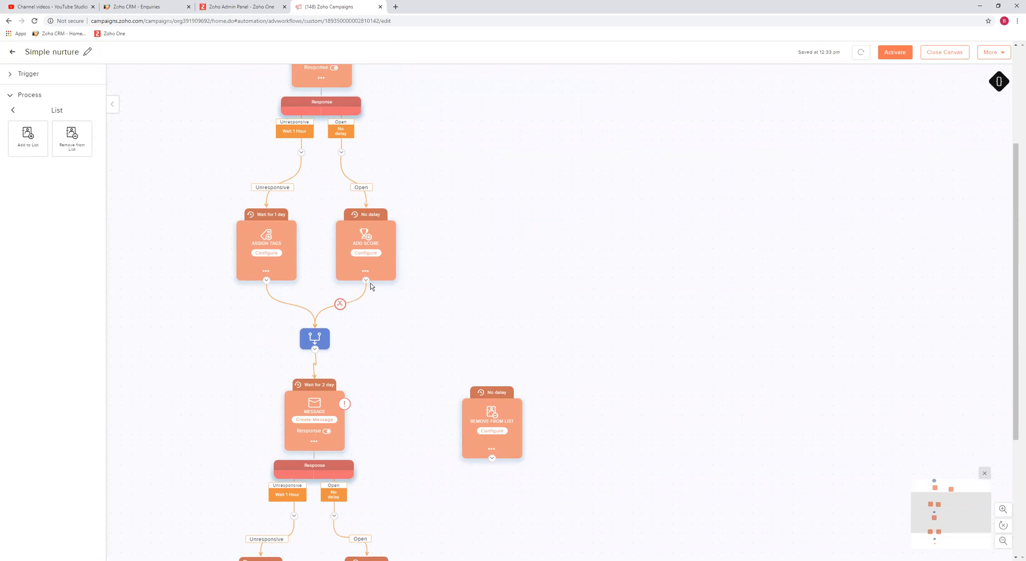
left_click(340, 304)
left_click_drag(365, 280, 492, 384)
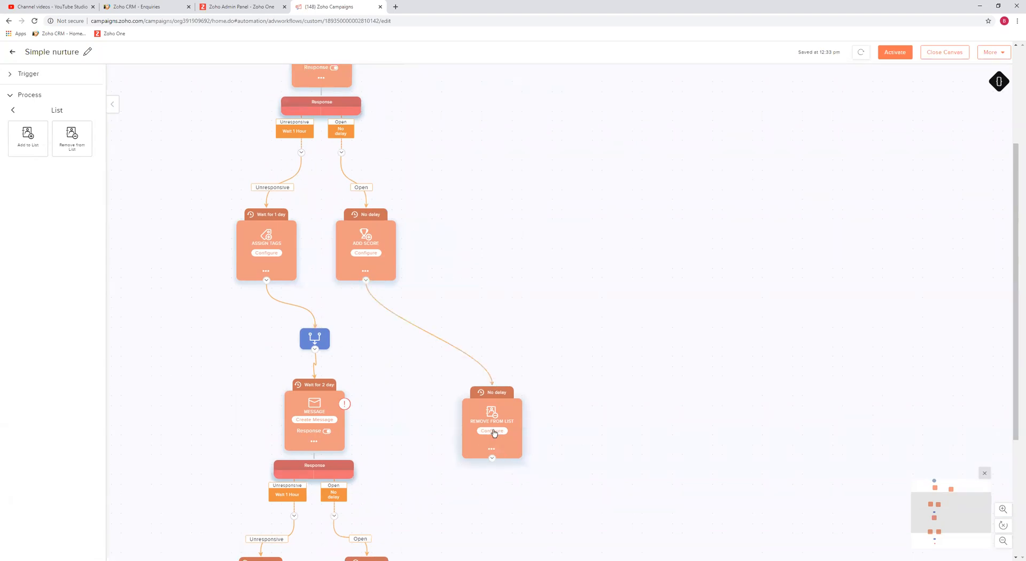
Place an Add to List action below the Remove from List action and connect the two
scroll(566, 414, "down", 3)
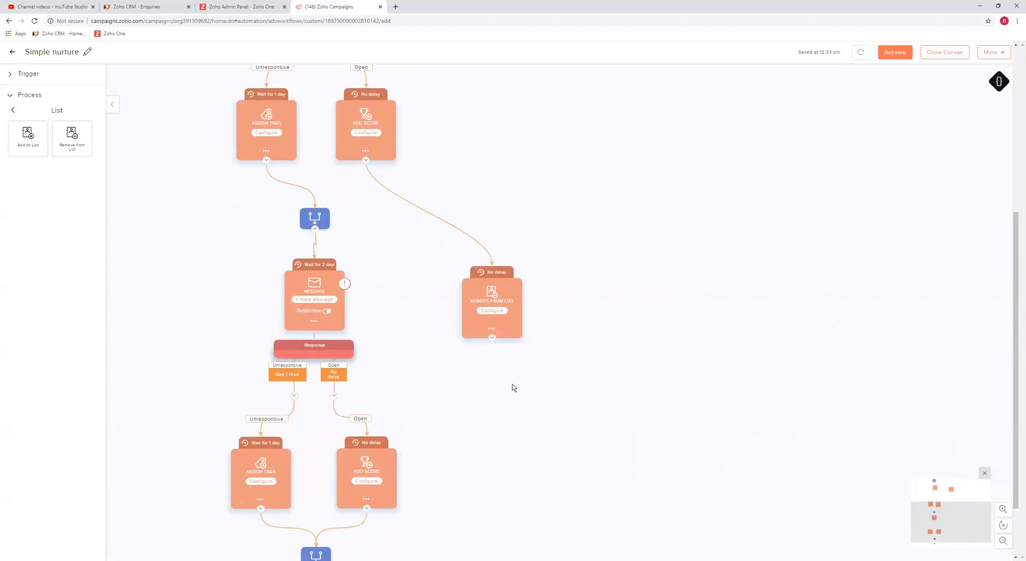
left_click_drag(31, 154, 593, 406)
left_click_drag(32, 153, 28, 191)
left_click_drag(601, 390, 492, 389)
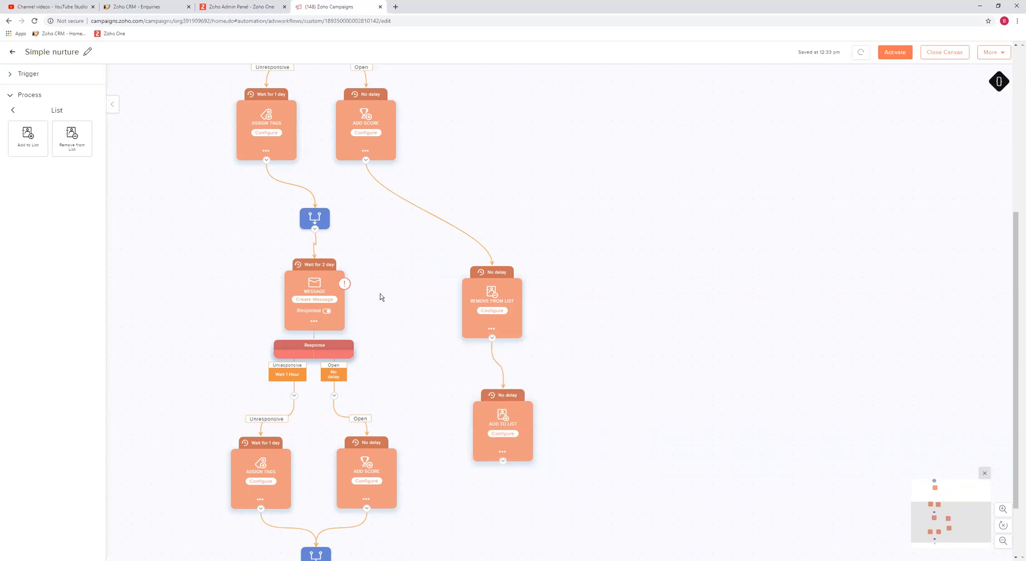
Review the workflow from its list entry trigger to the Add to List action, and look through the available end-of-workflow actions
scroll(396, 272, "up", 5)
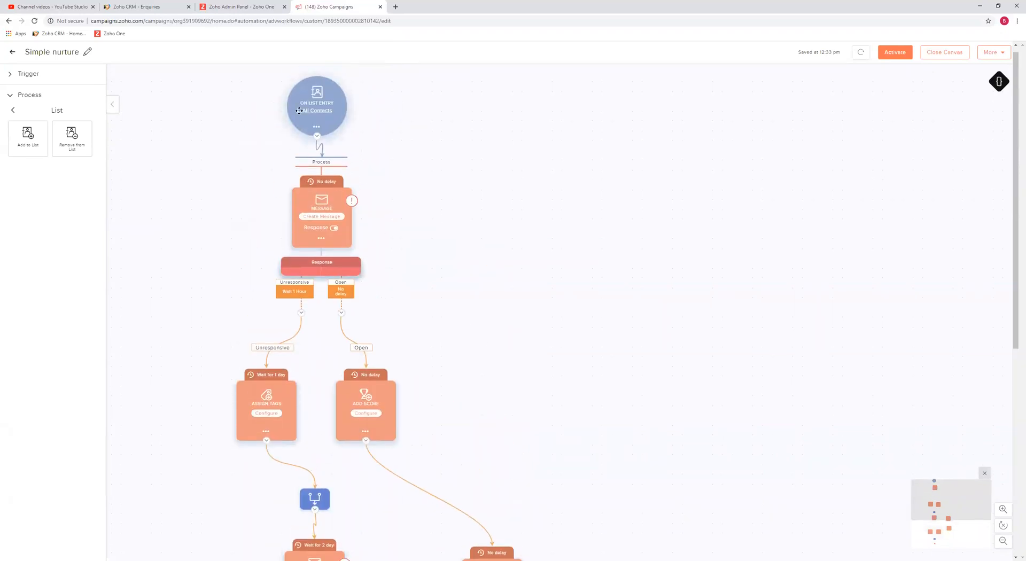
scroll(316, 123, "down", 1)
scroll(316, 123, "down", 6)
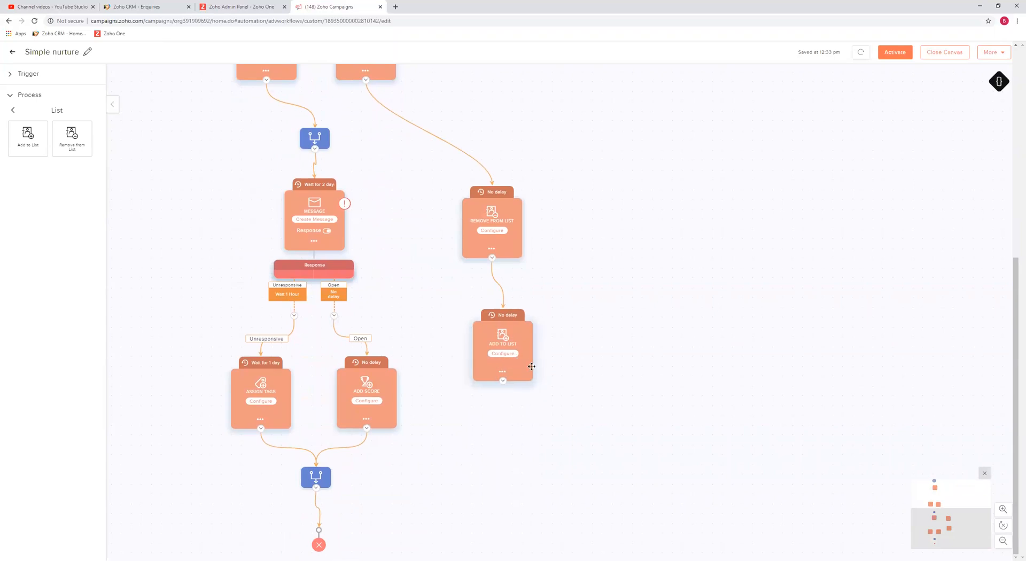
left_click(21, 100)
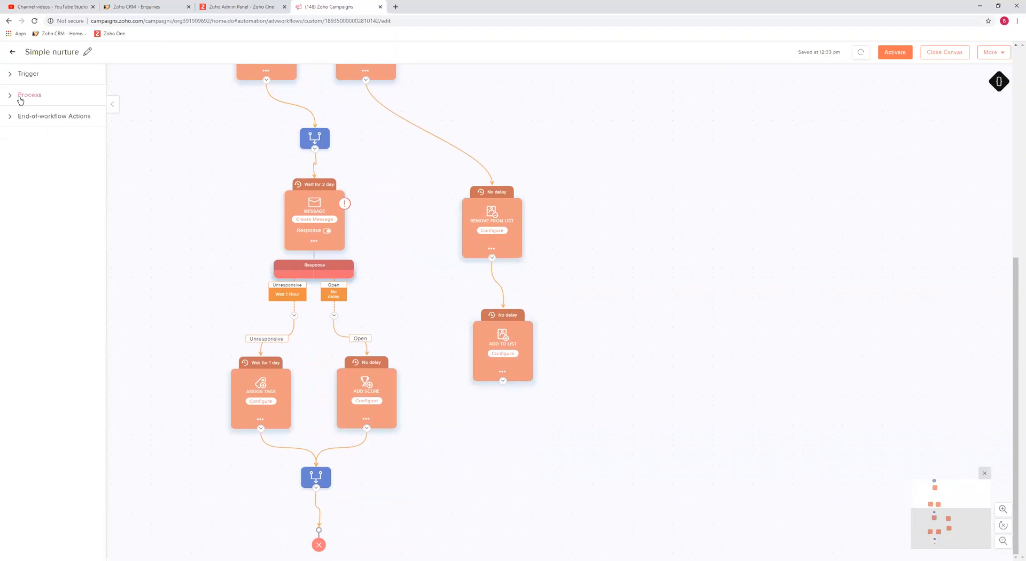
left_click(21, 117)
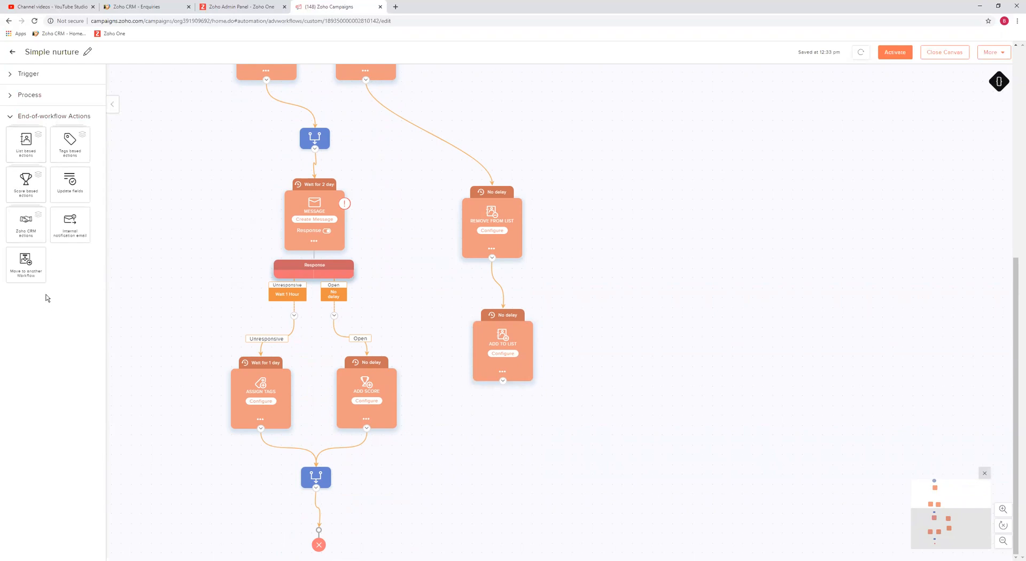
scroll(287, 202, "up", 6)
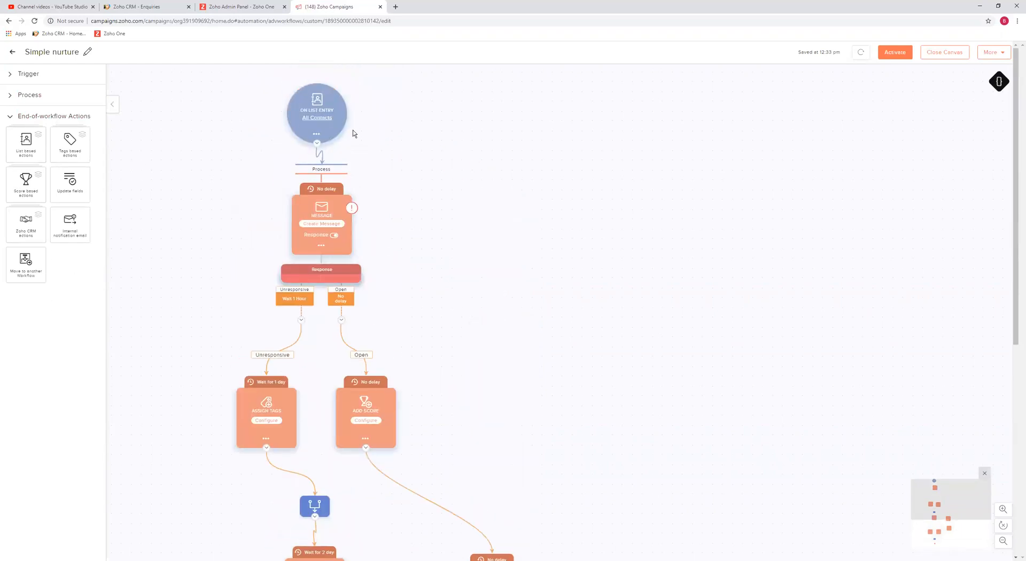
scroll(548, 353, "down", 5)
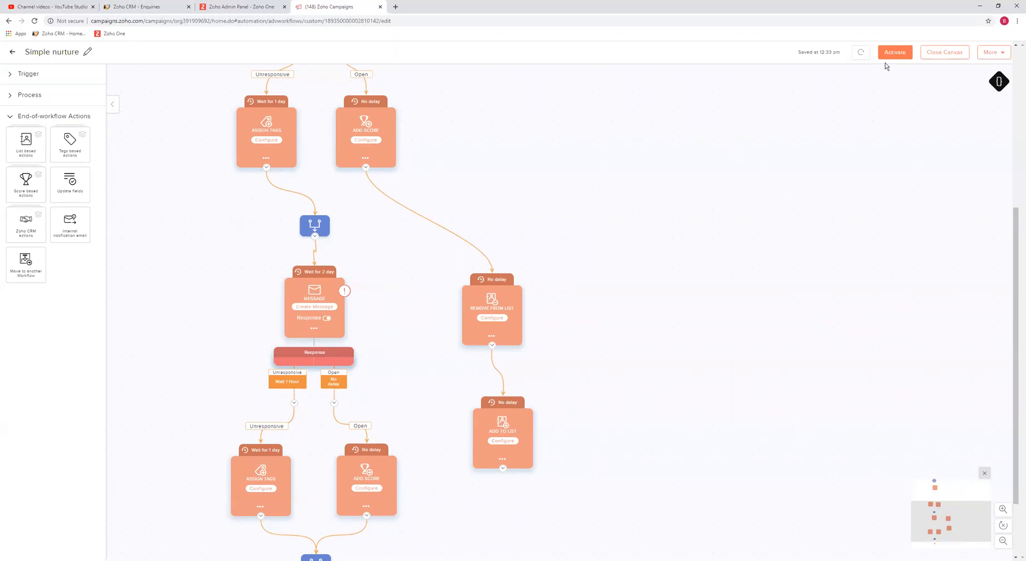
Examine the first message's subject, sender and content settings, and return to the canvas
scroll(465, 400, "up", 5)
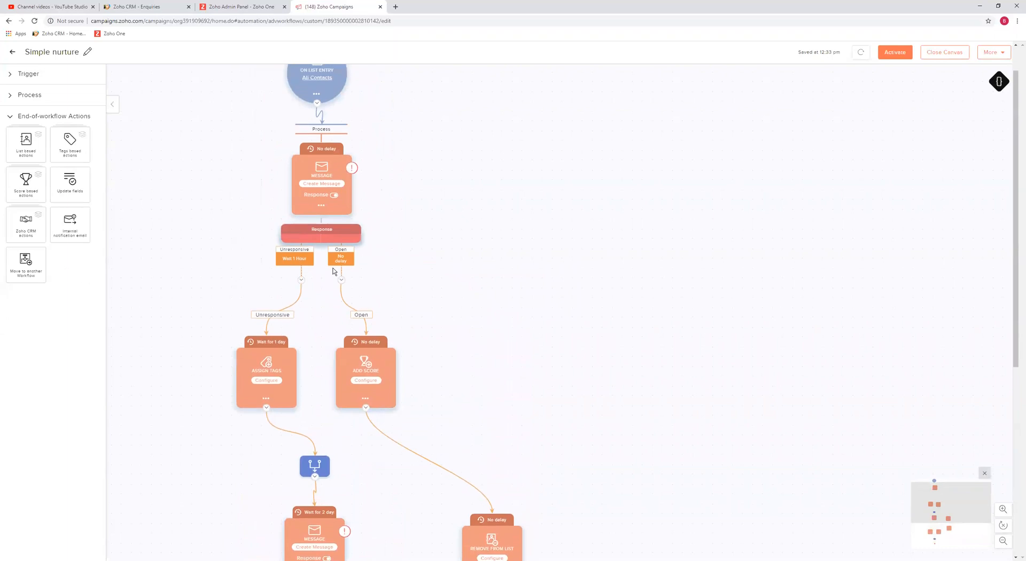
scroll(321, 203, "up", 1)
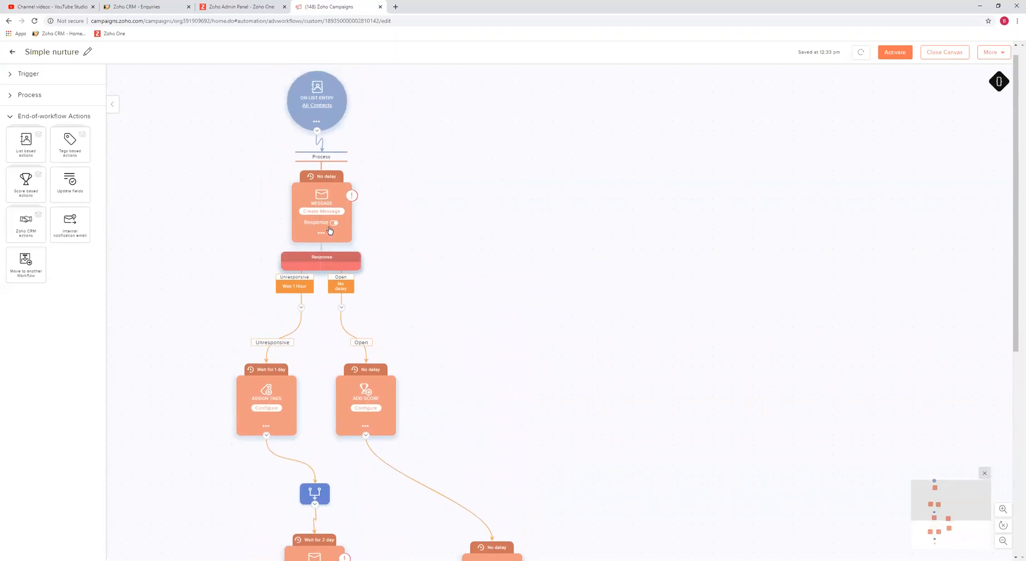
left_click(336, 227)
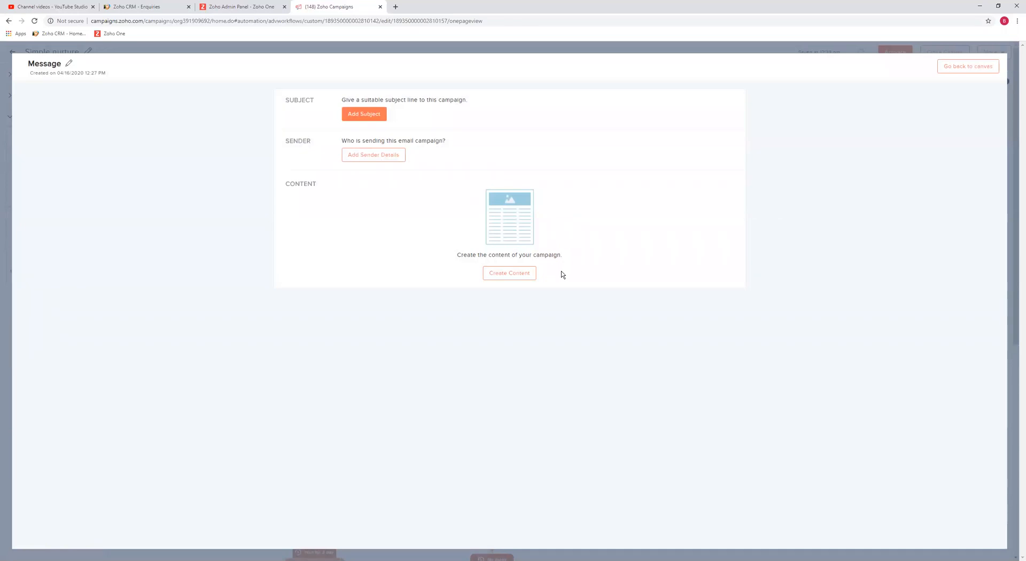
left_click(964, 75)
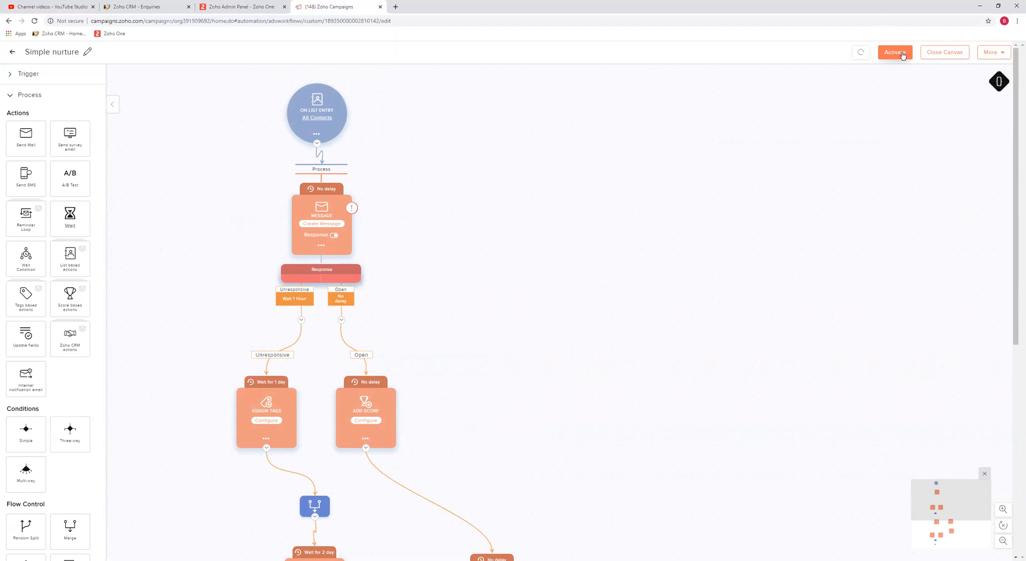
Close the canvas and review the Simple nurture workflow, including the On List Entry trigger's details and both branches
left_click(943, 51)
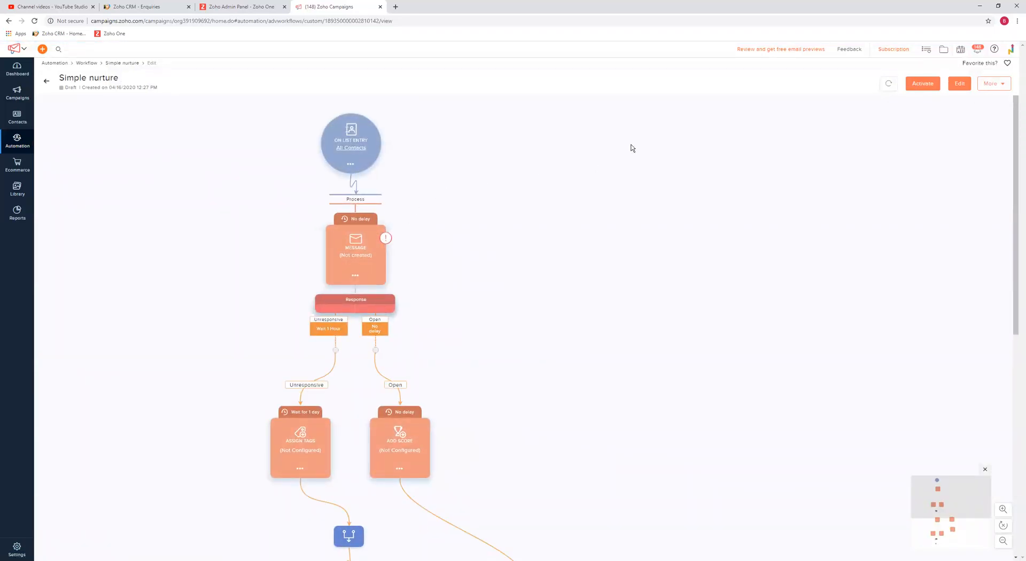
left_click(347, 154)
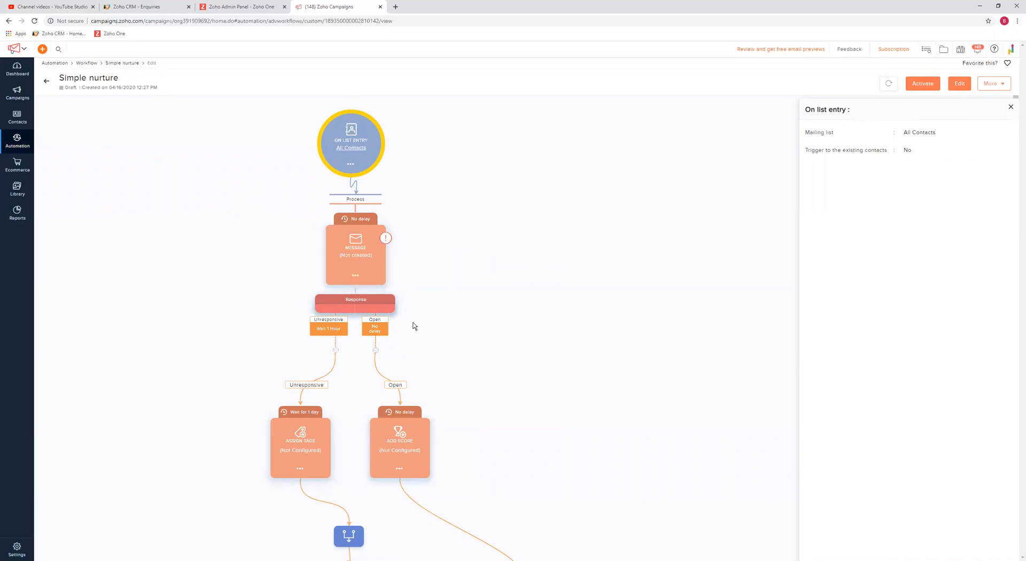
scroll(384, 396, "down", 5)
scroll(387, 391, "down", 3)
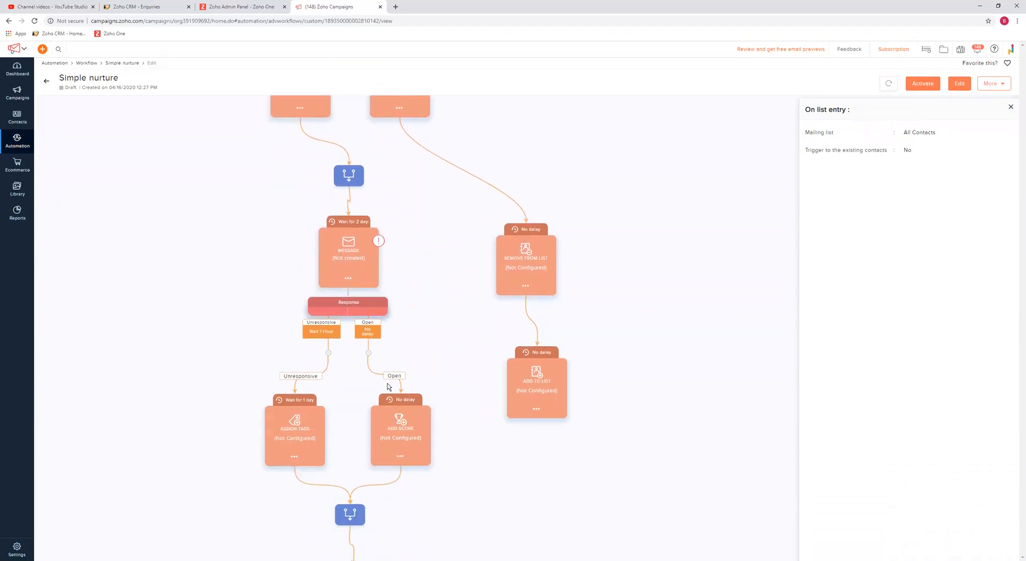
scroll(385, 398, "up", 8)
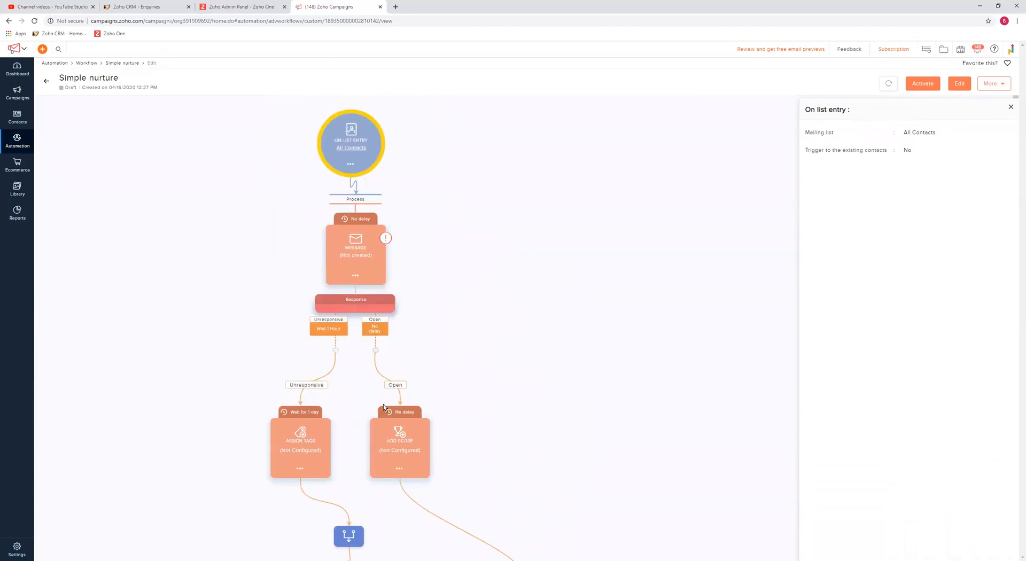
left_click(1011, 107)
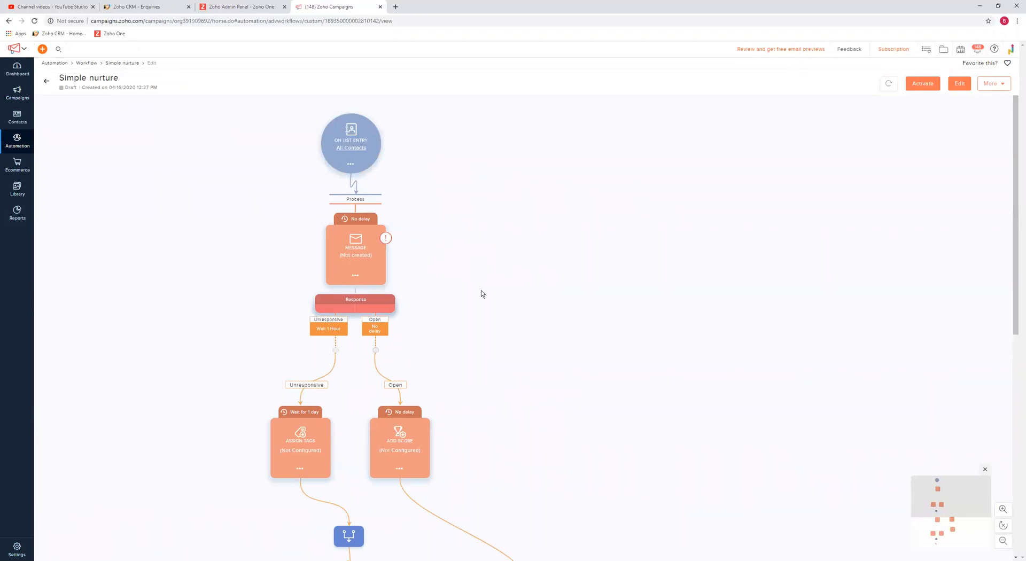
scroll(456, 297, "down", 3)
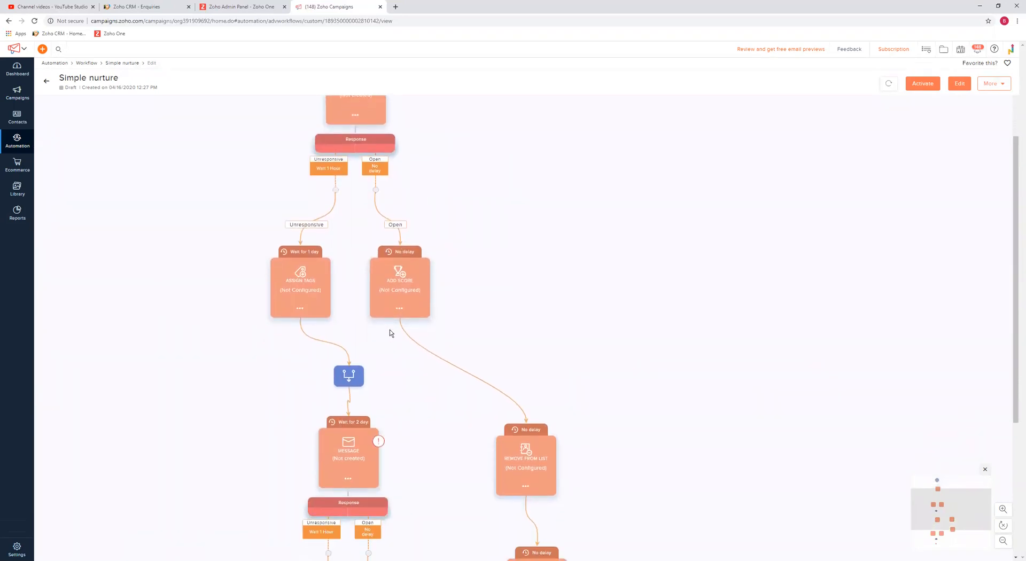
scroll(600, 440, "down", 4)
scroll(480, 444, "up", 4)
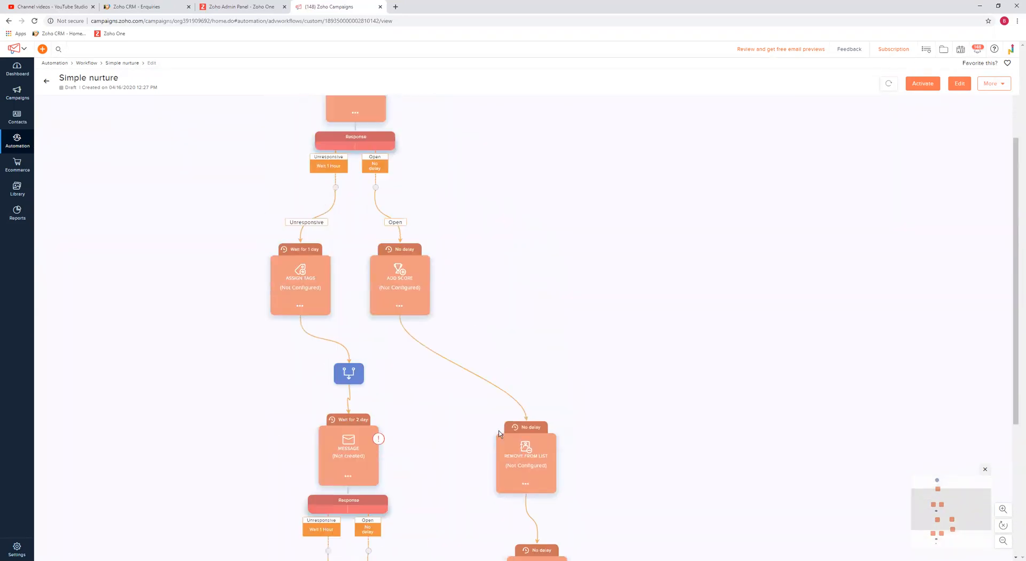
scroll(499, 432, "up", 2)
scroll(437, 282, "up", 2)
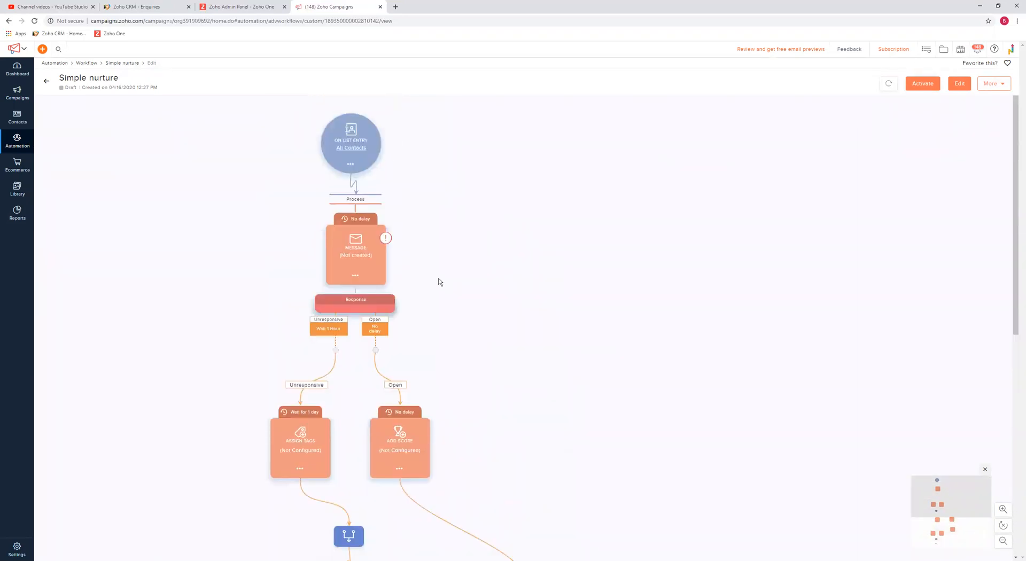